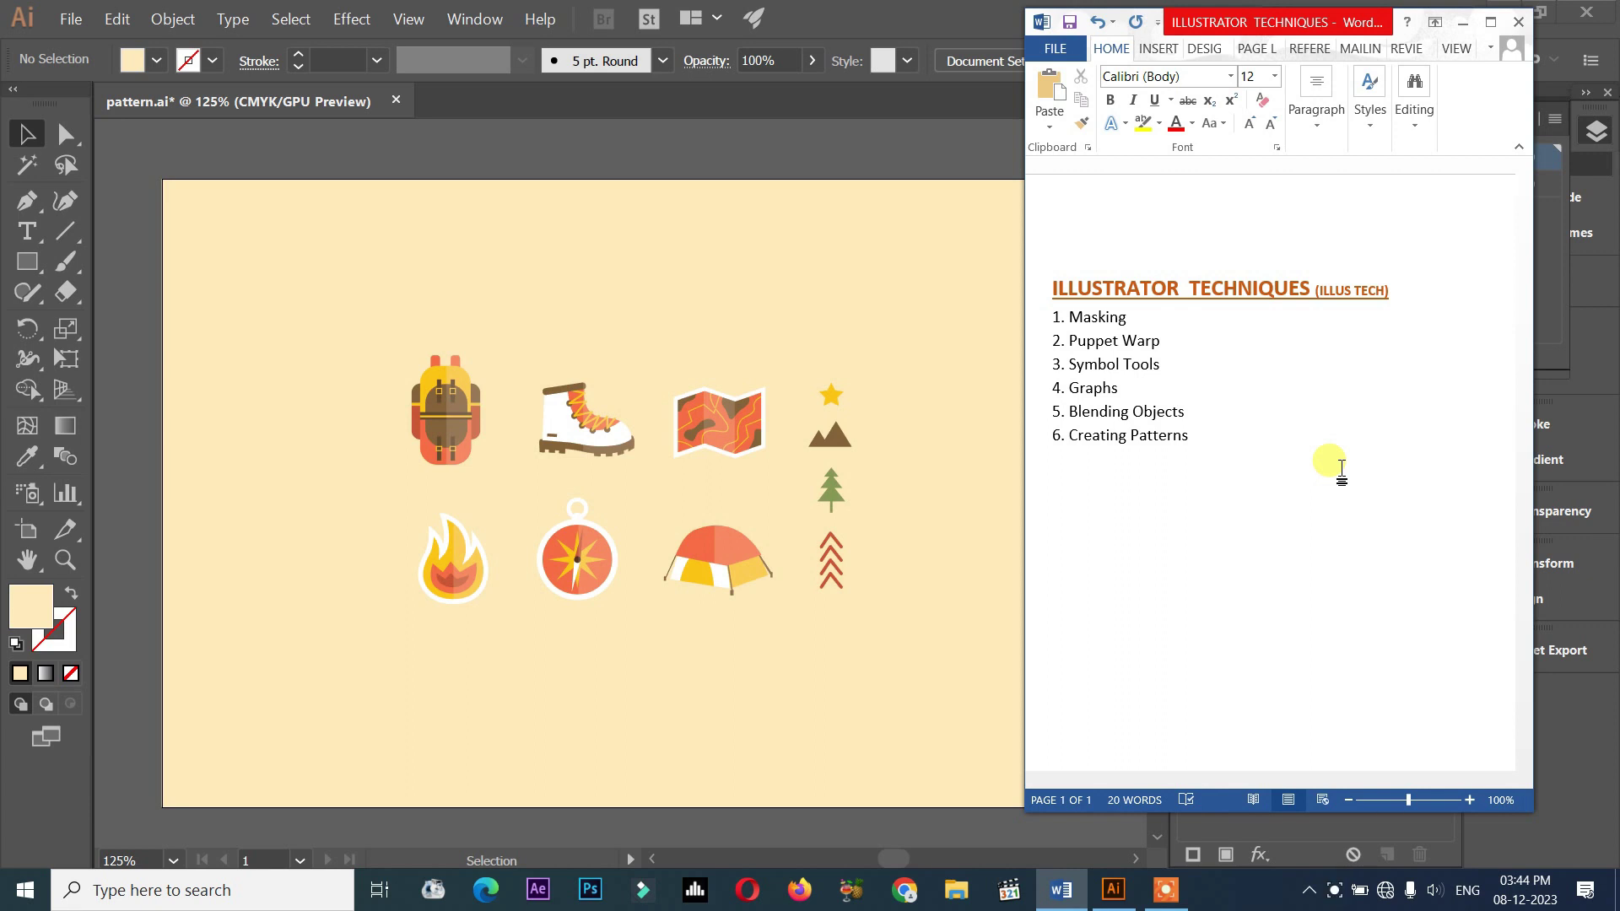
# - Select and deselect the Creating Patterns and Symbol Tools lines in the tutorial list
pyautogui.moveTo(1327, 463); pyautogui.dragTo(1013, 506)
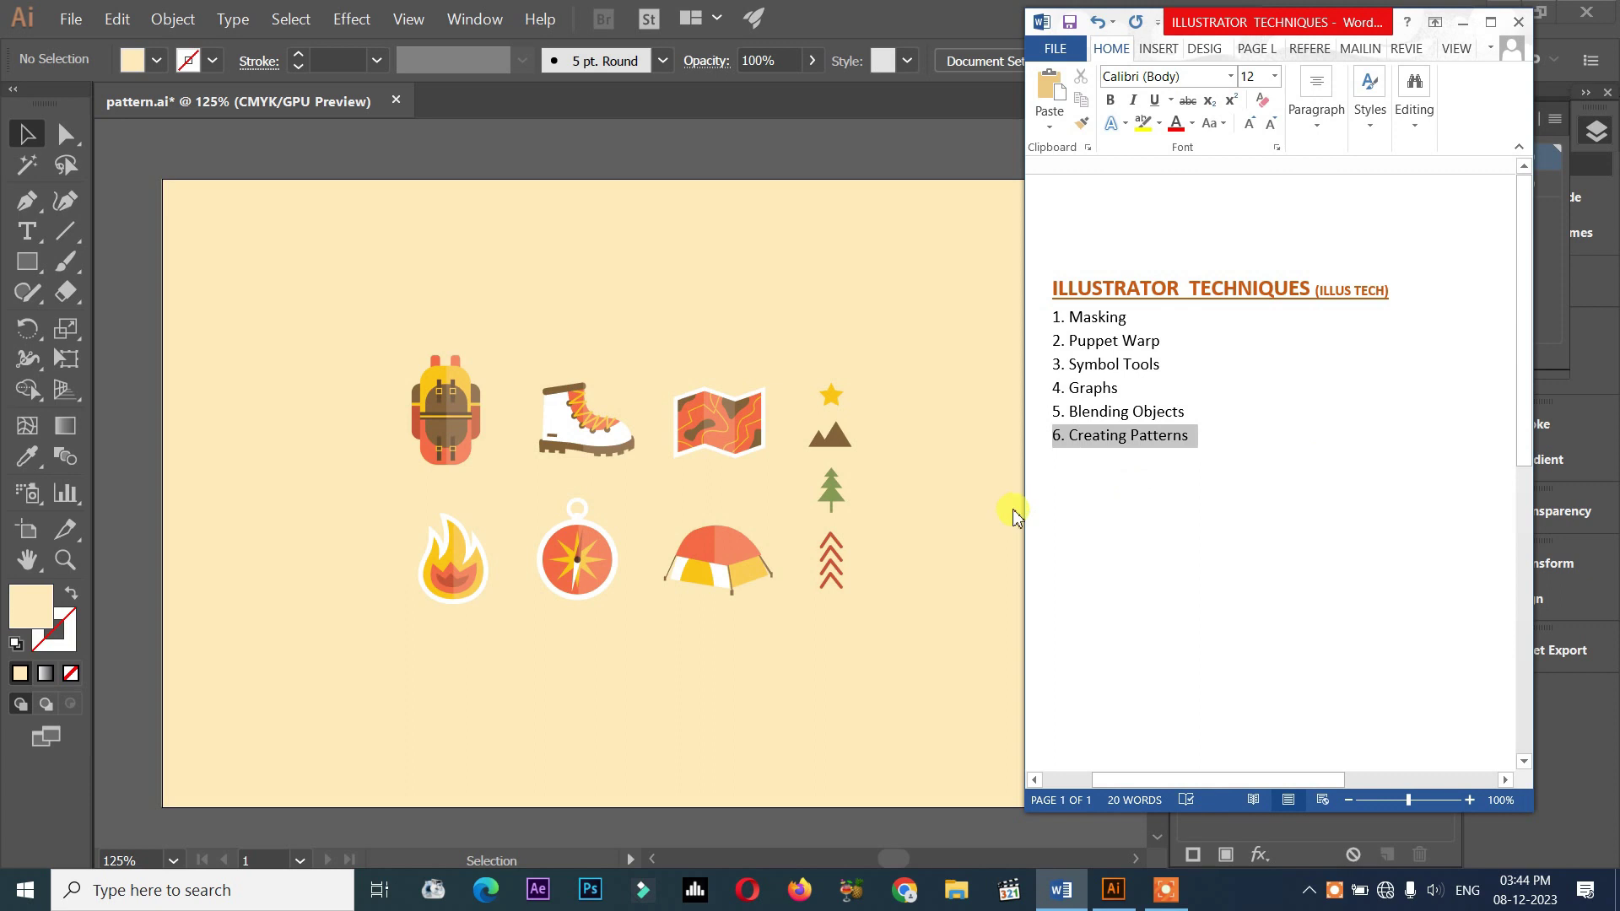
pyautogui.click(1345, 481)
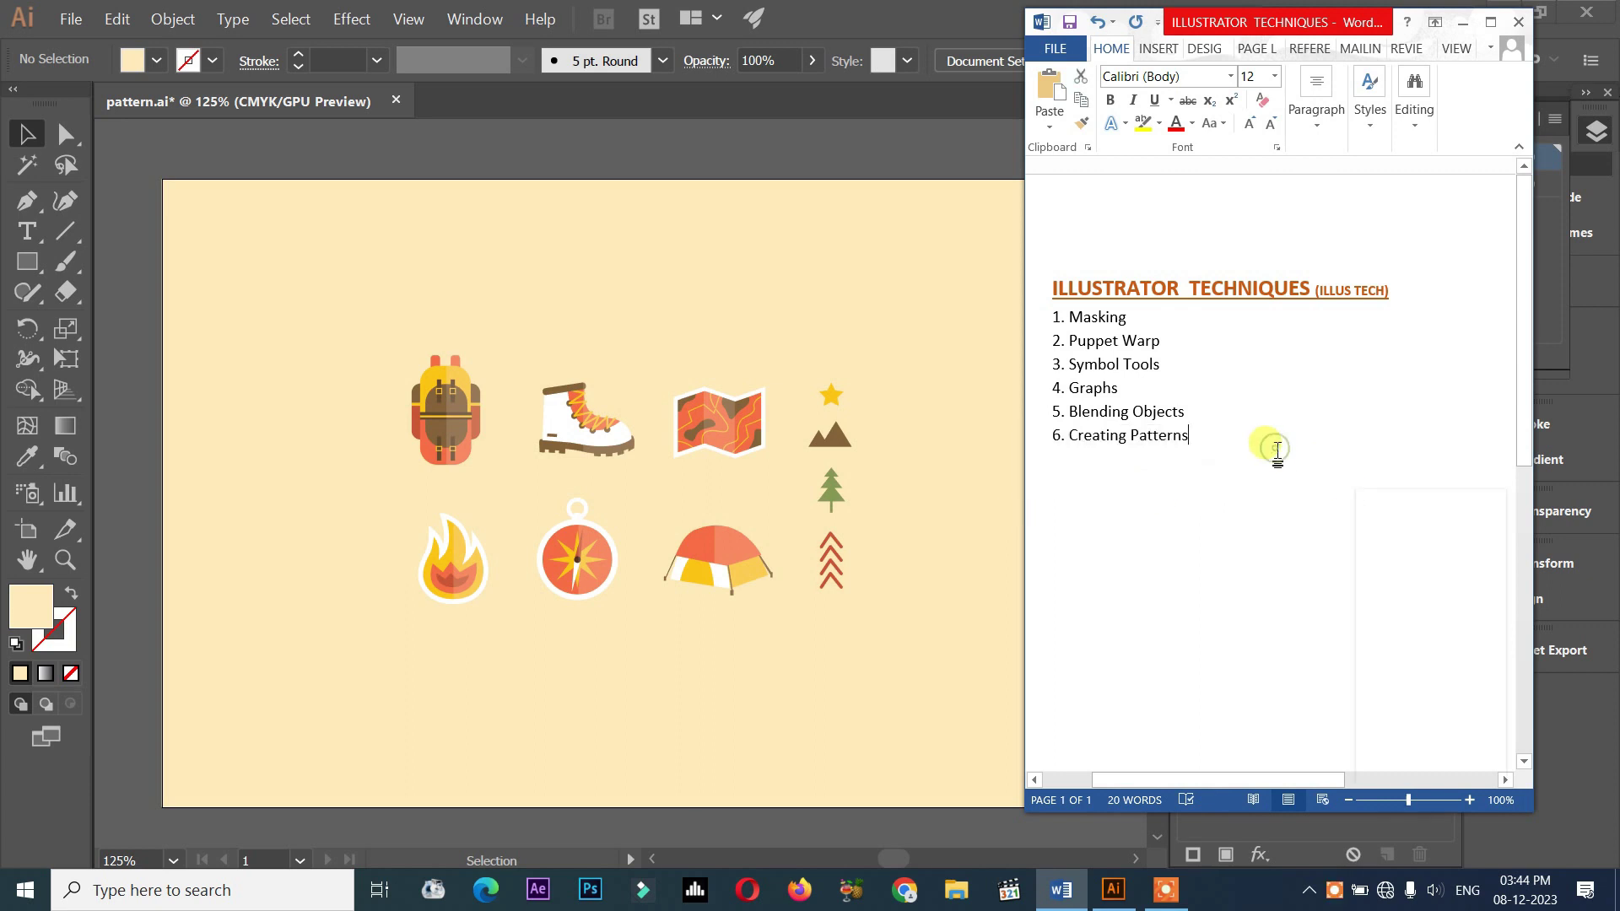
pyautogui.press('Escape')
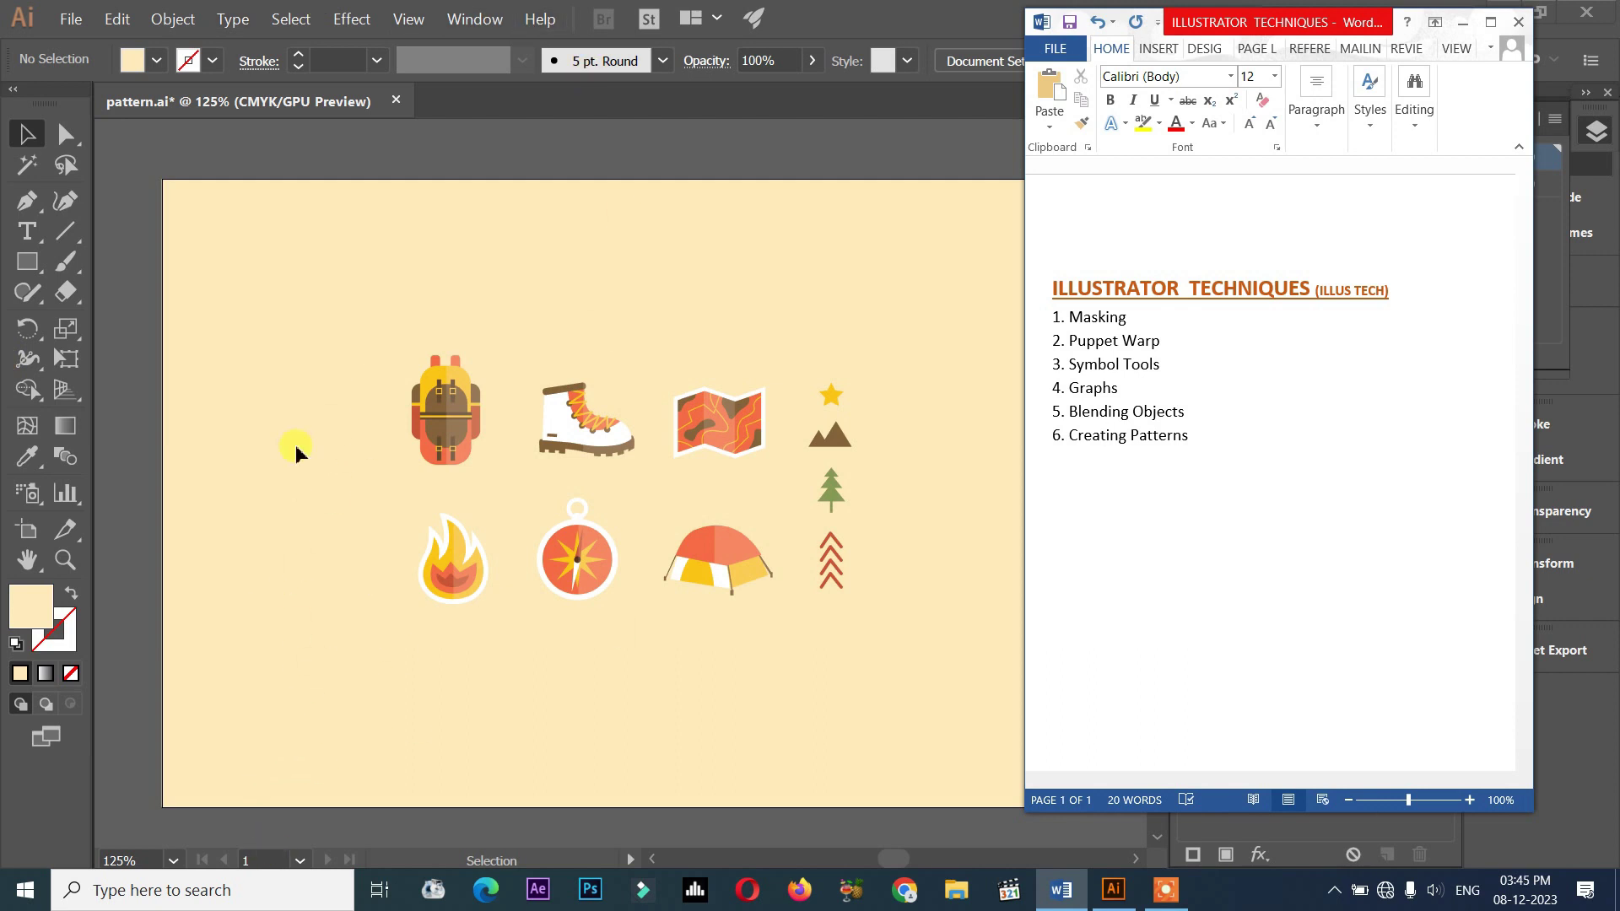
pyautogui.tripleClick(1176, 365)
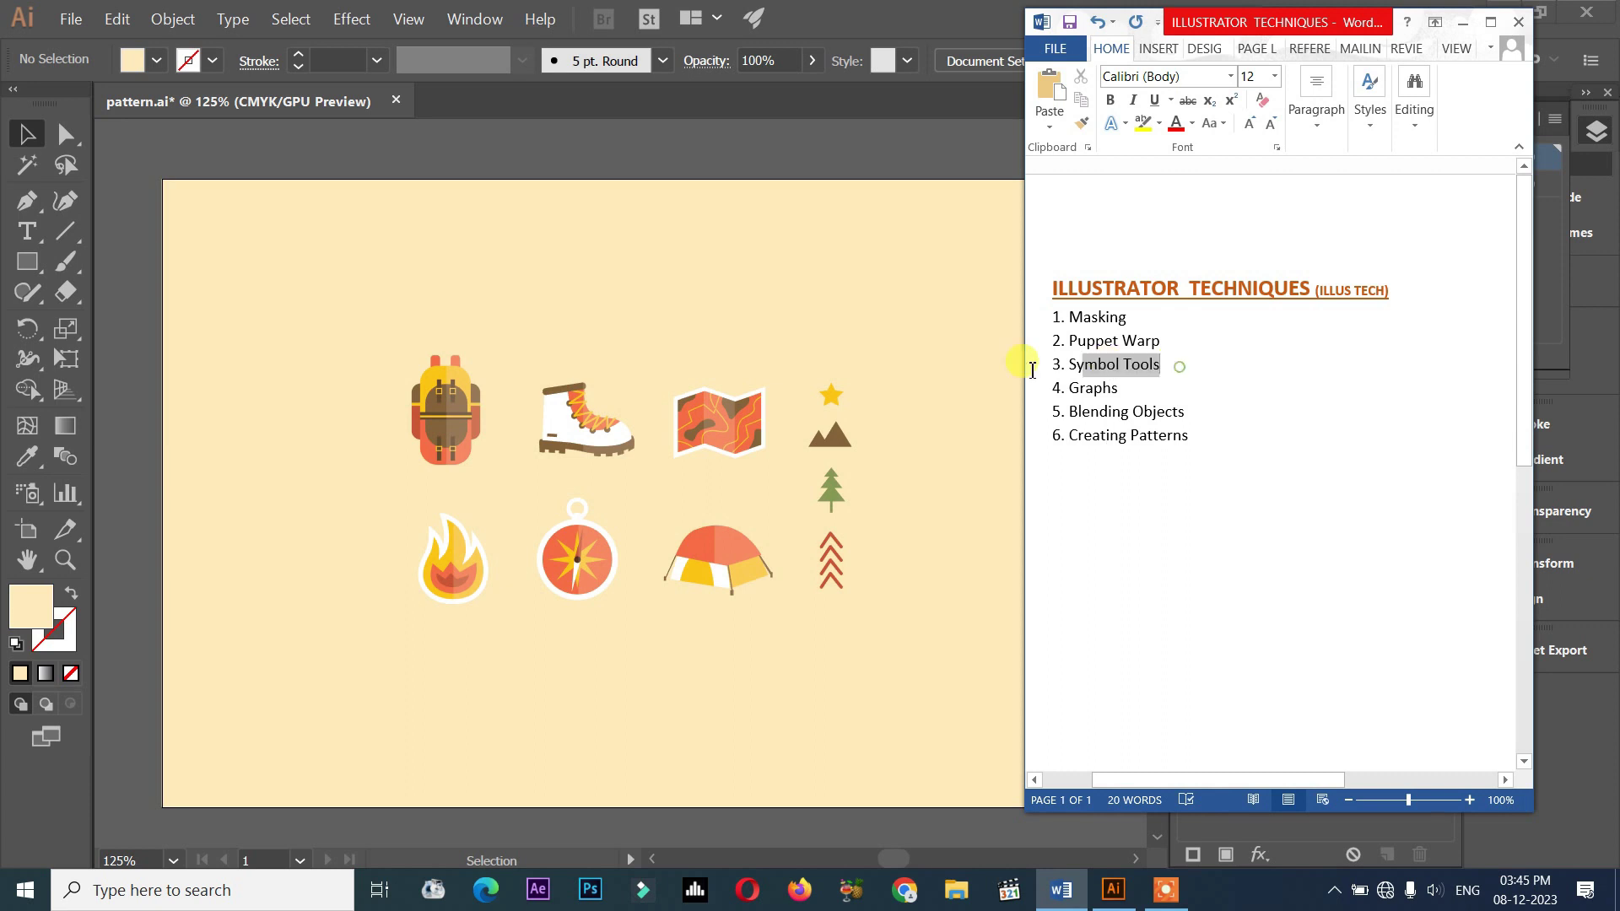
pyautogui.click(1227, 414)
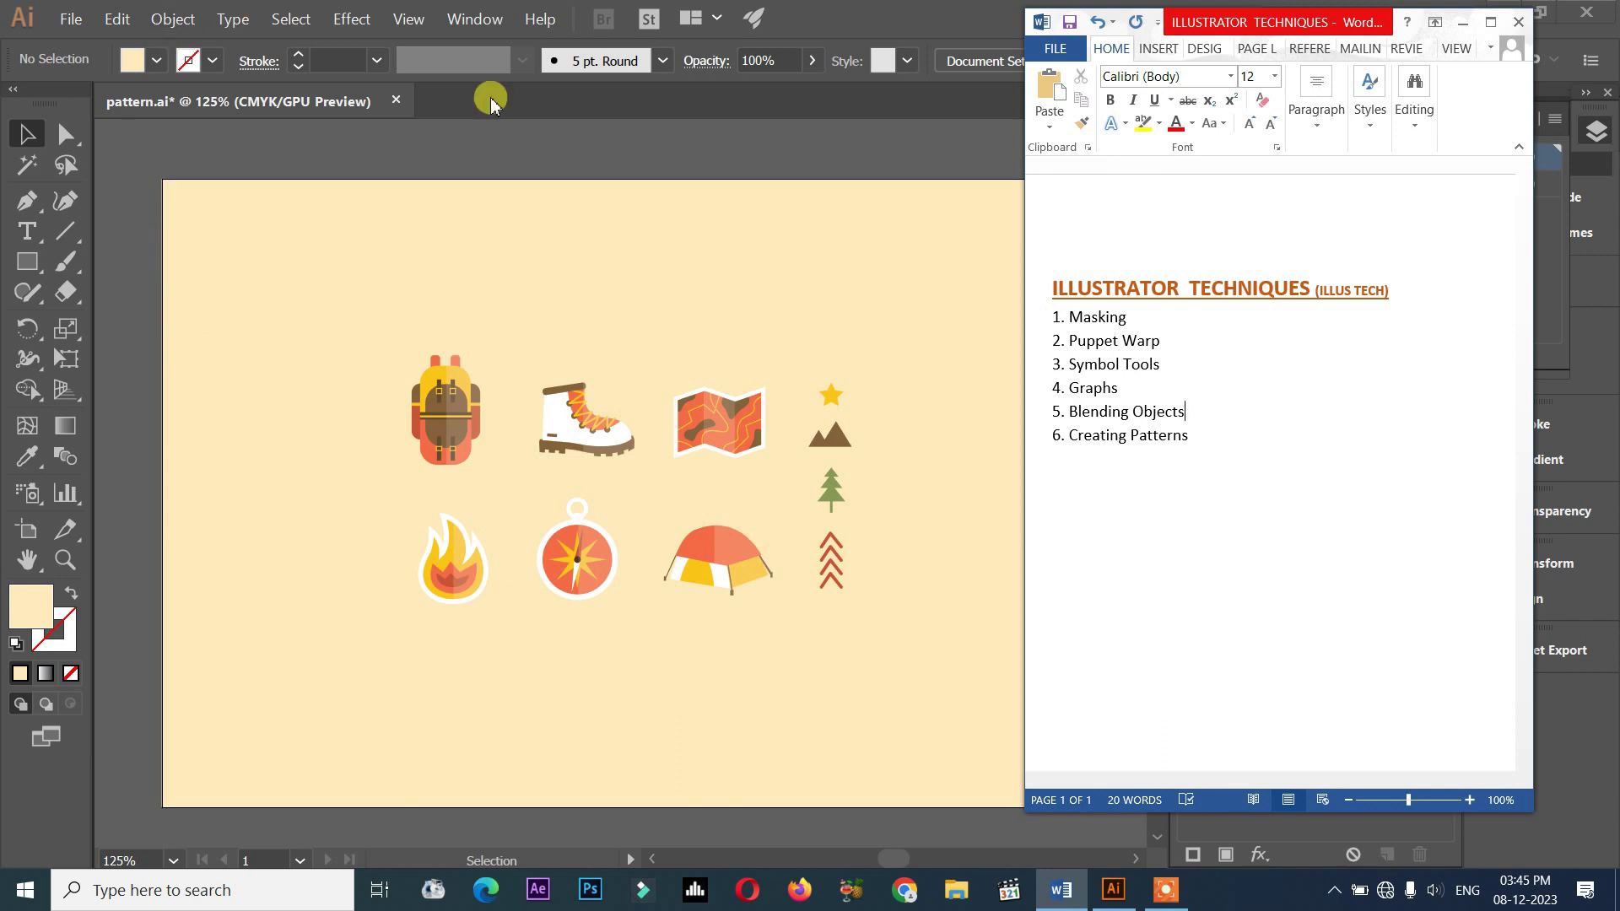
pyautogui.tripleClick(1178, 370)
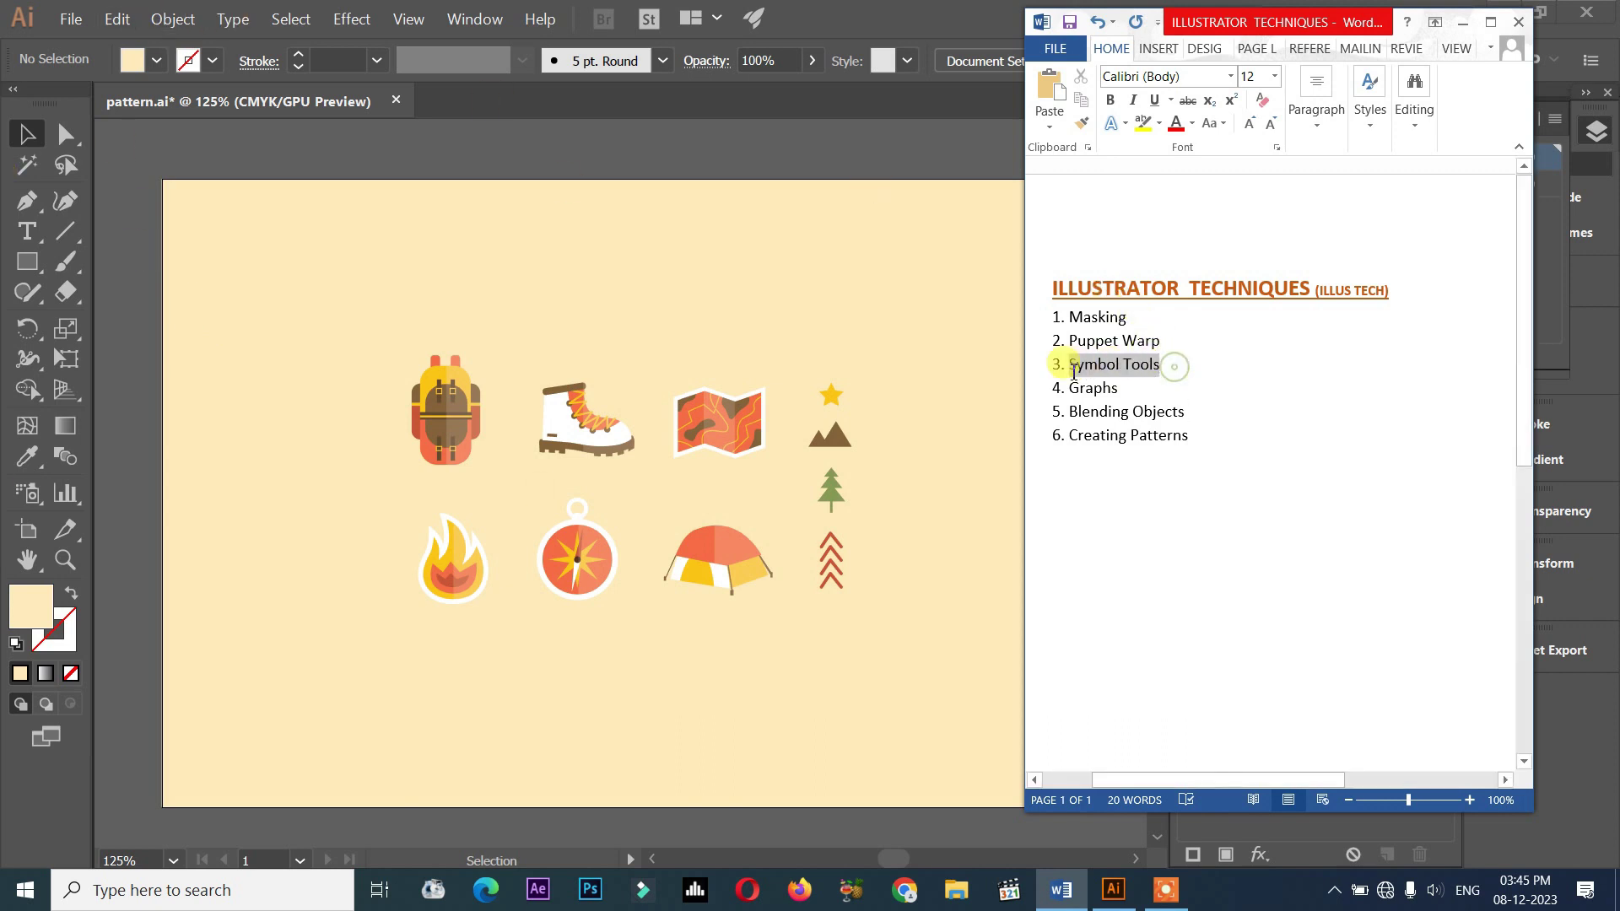
pyautogui.click(1215, 389)
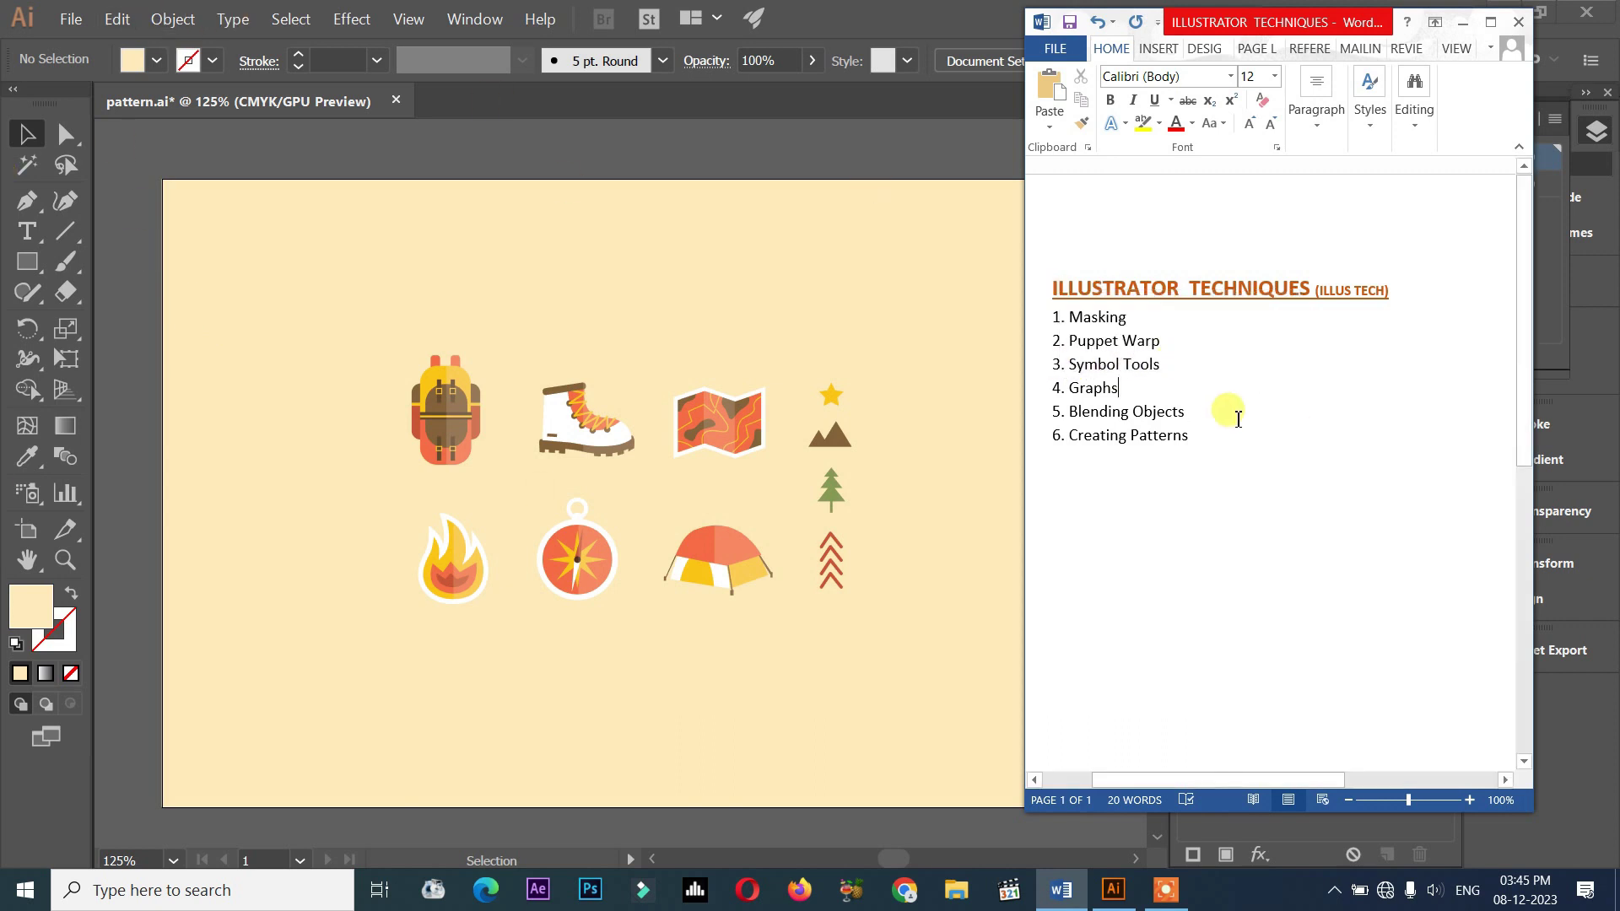
pyautogui.click(1254, 434)
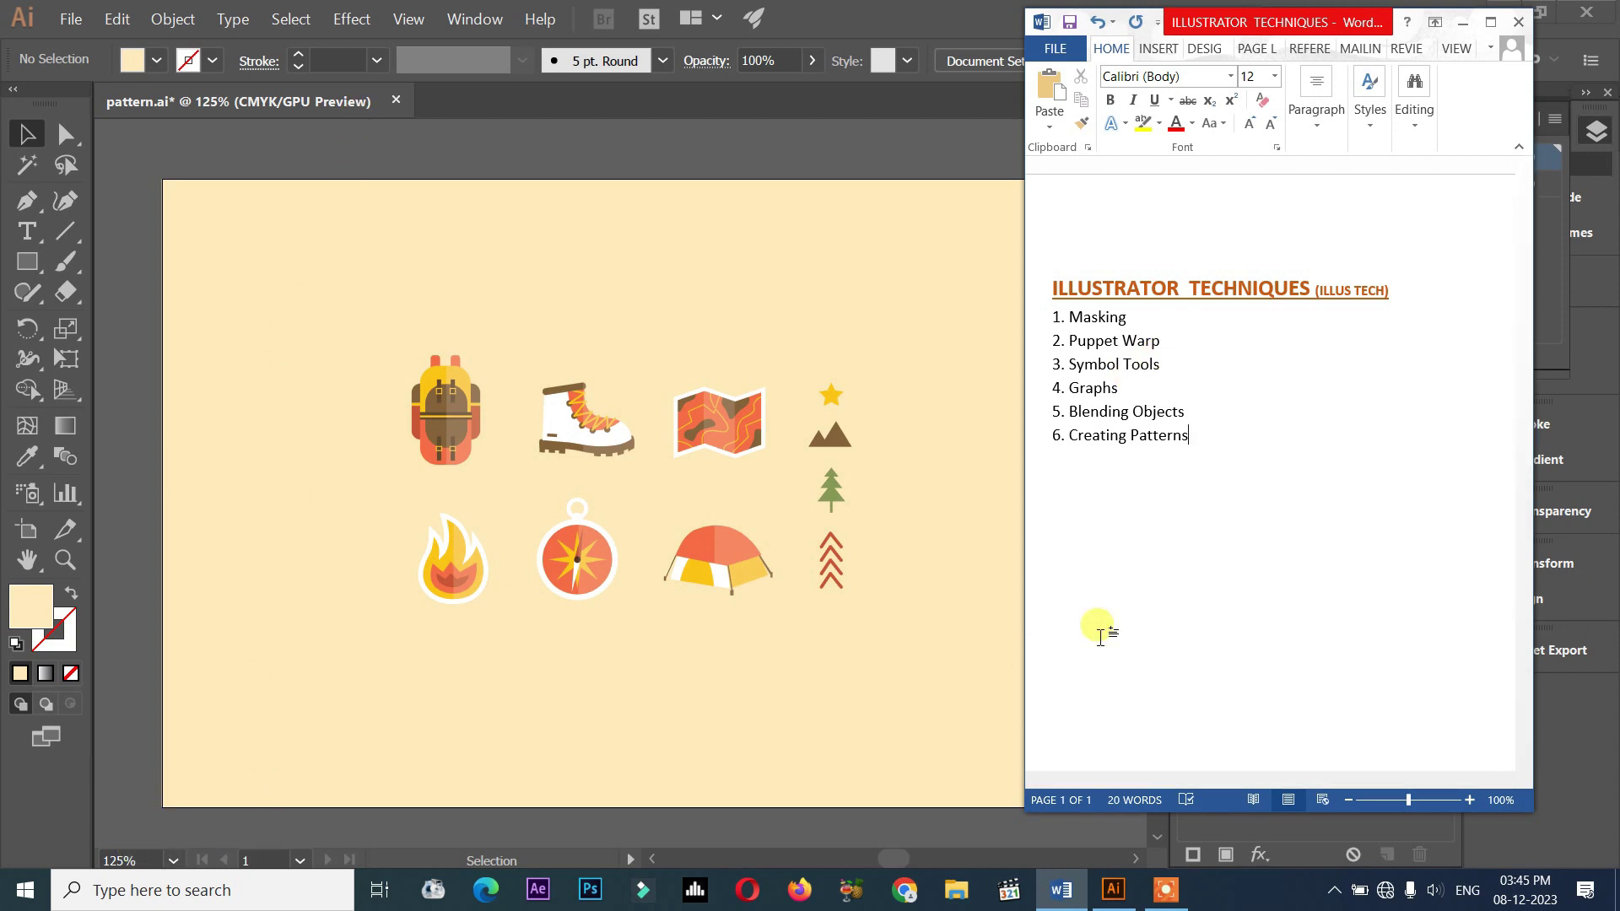
pyautogui.moveTo(1229, 447); pyautogui.dragTo(1046, 462)
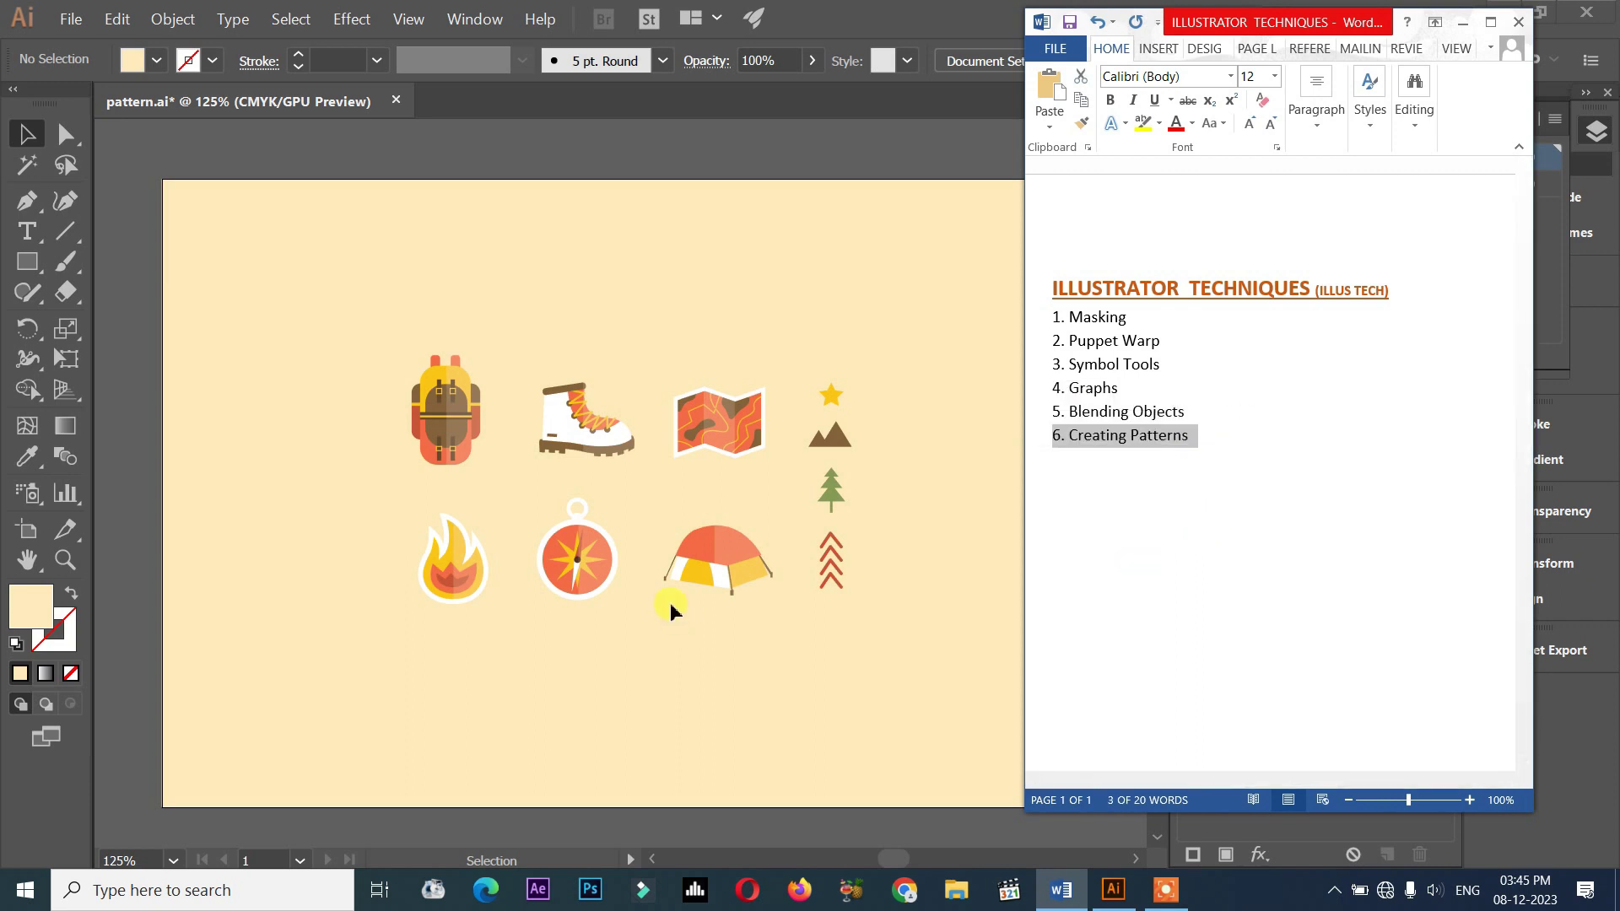
pyautogui.click(1216, 494)
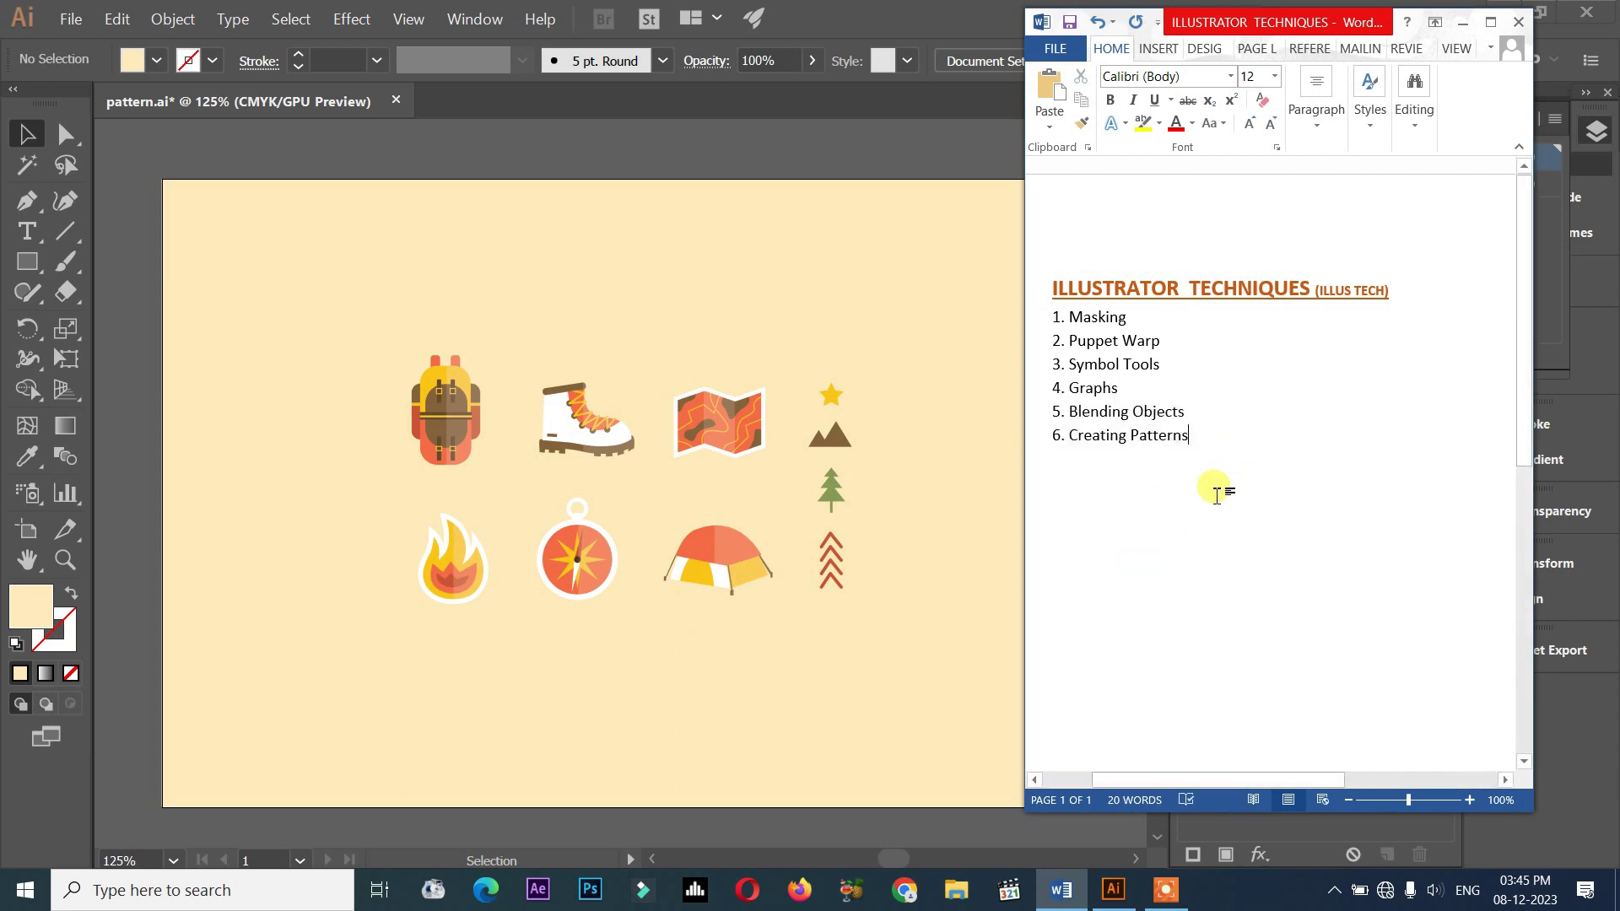
# - Marquee-select all the camping icons and make them a pattern with Object > Pattern > Make
pyautogui.click(626, 602)
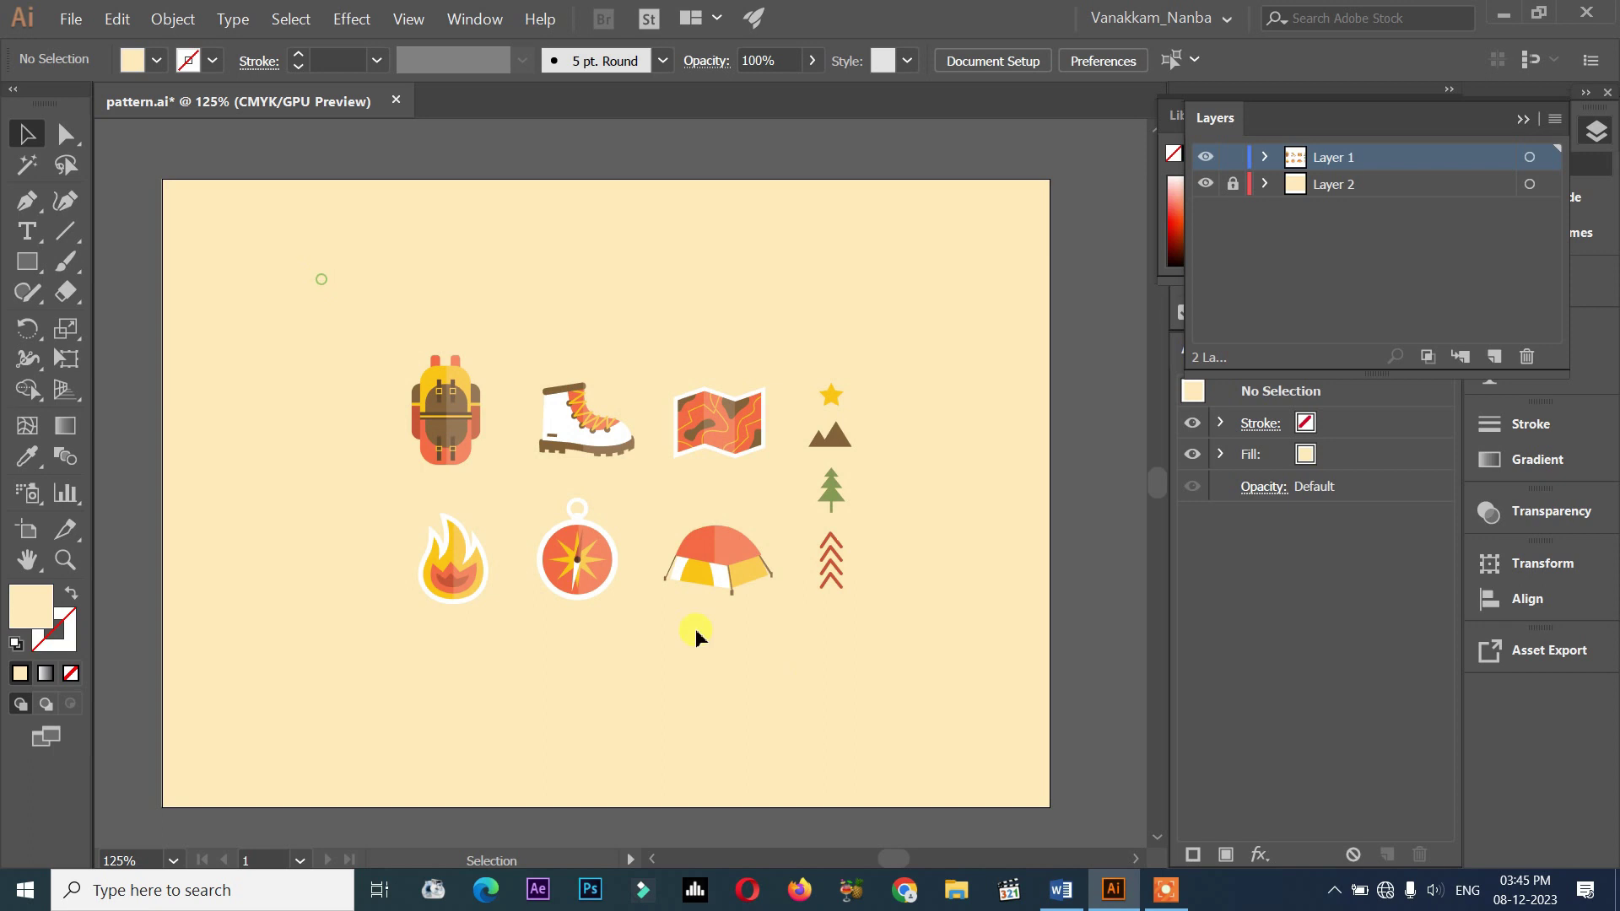
pyautogui.moveTo(695, 629); pyautogui.dragTo(903, 651)
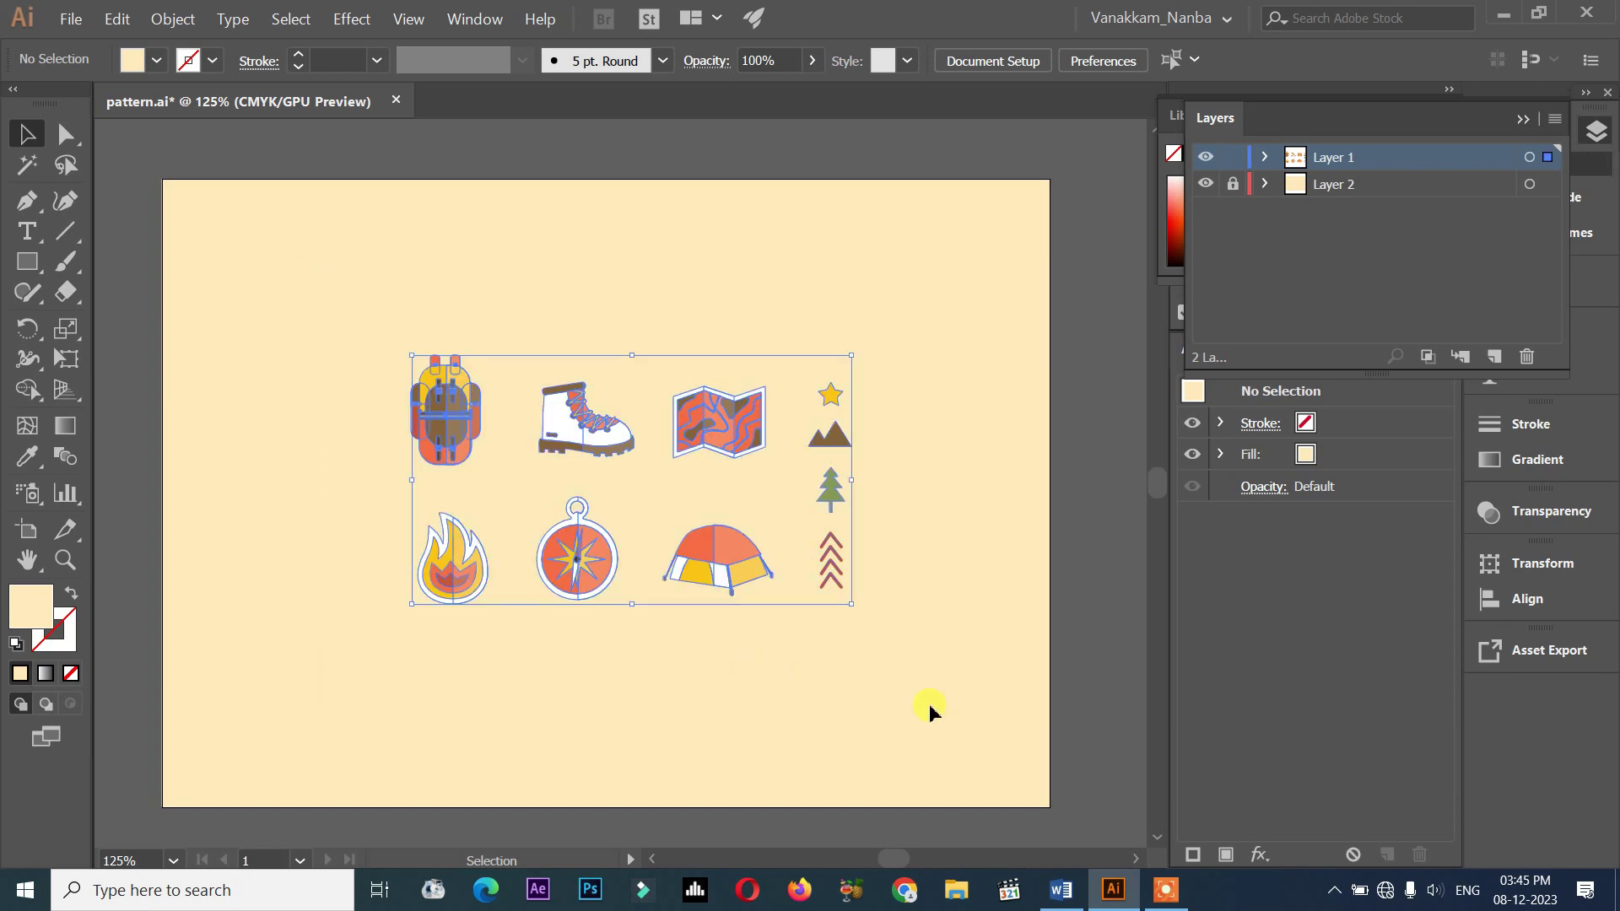
pyautogui.click(926, 645)
pyautogui.moveTo(361, 278); pyautogui.dragTo(881, 675)
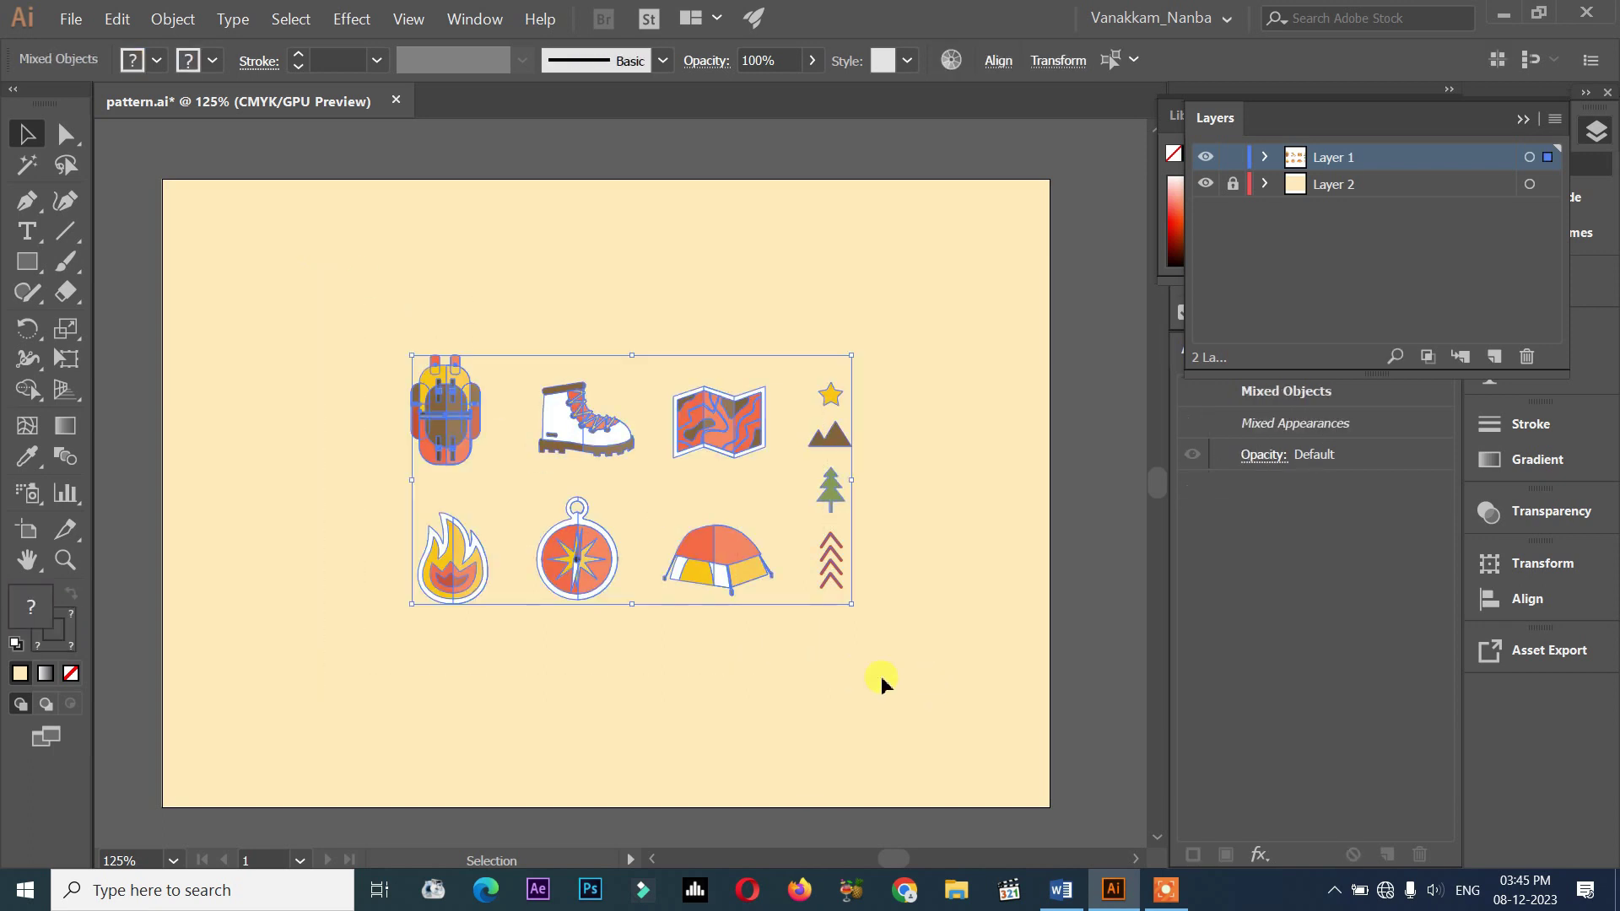
pyautogui.click(185, 22)
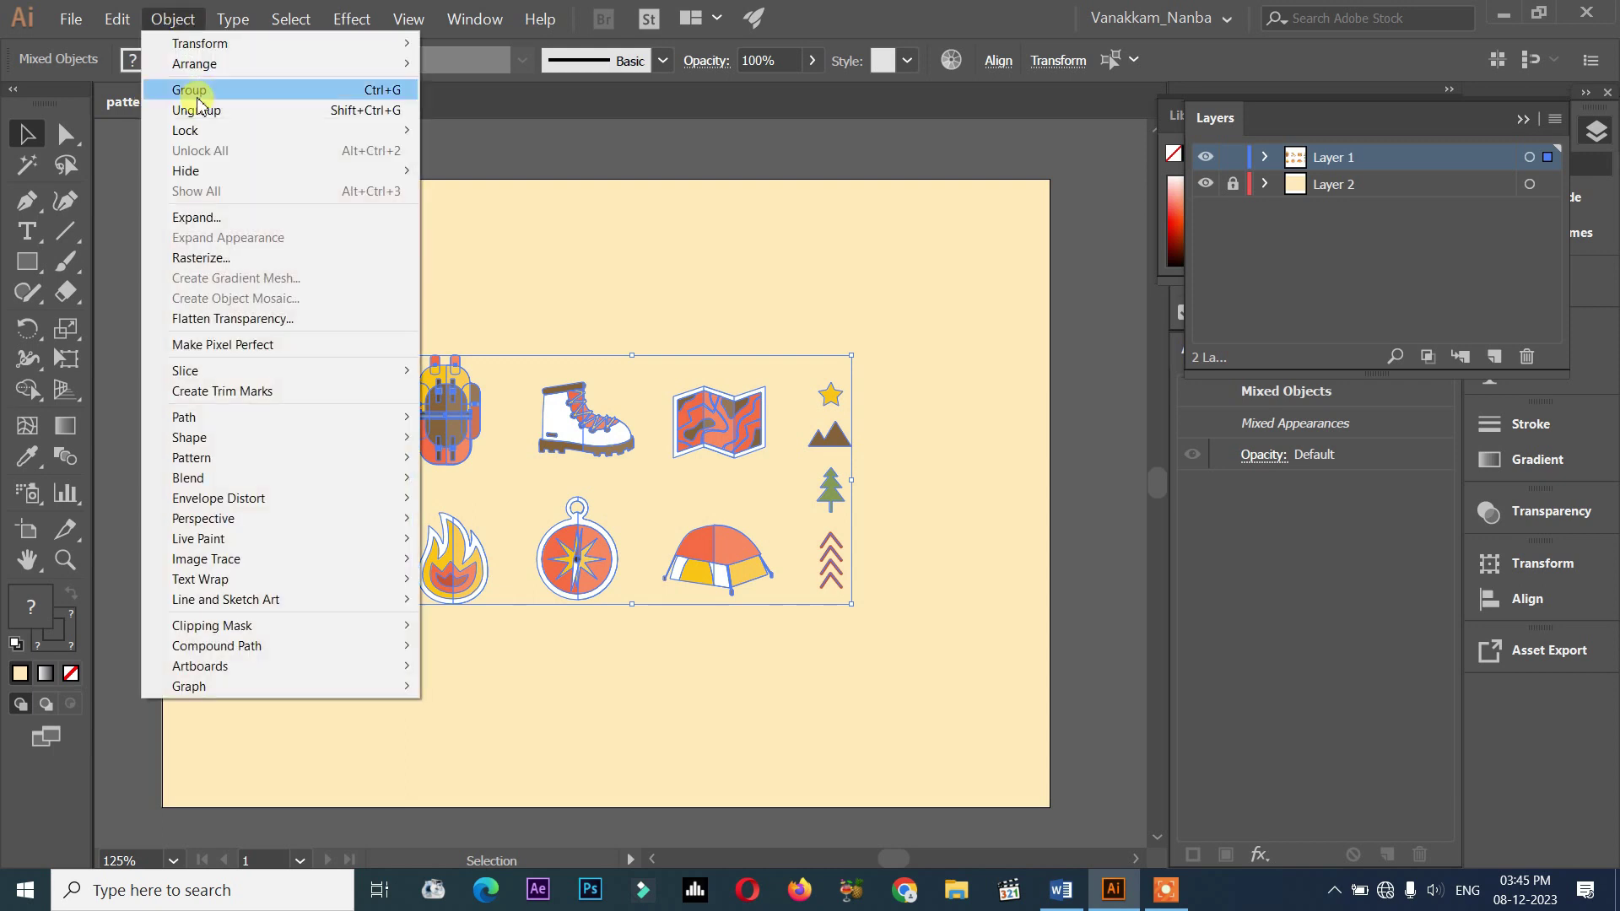
pyautogui.moveTo(191, 457)
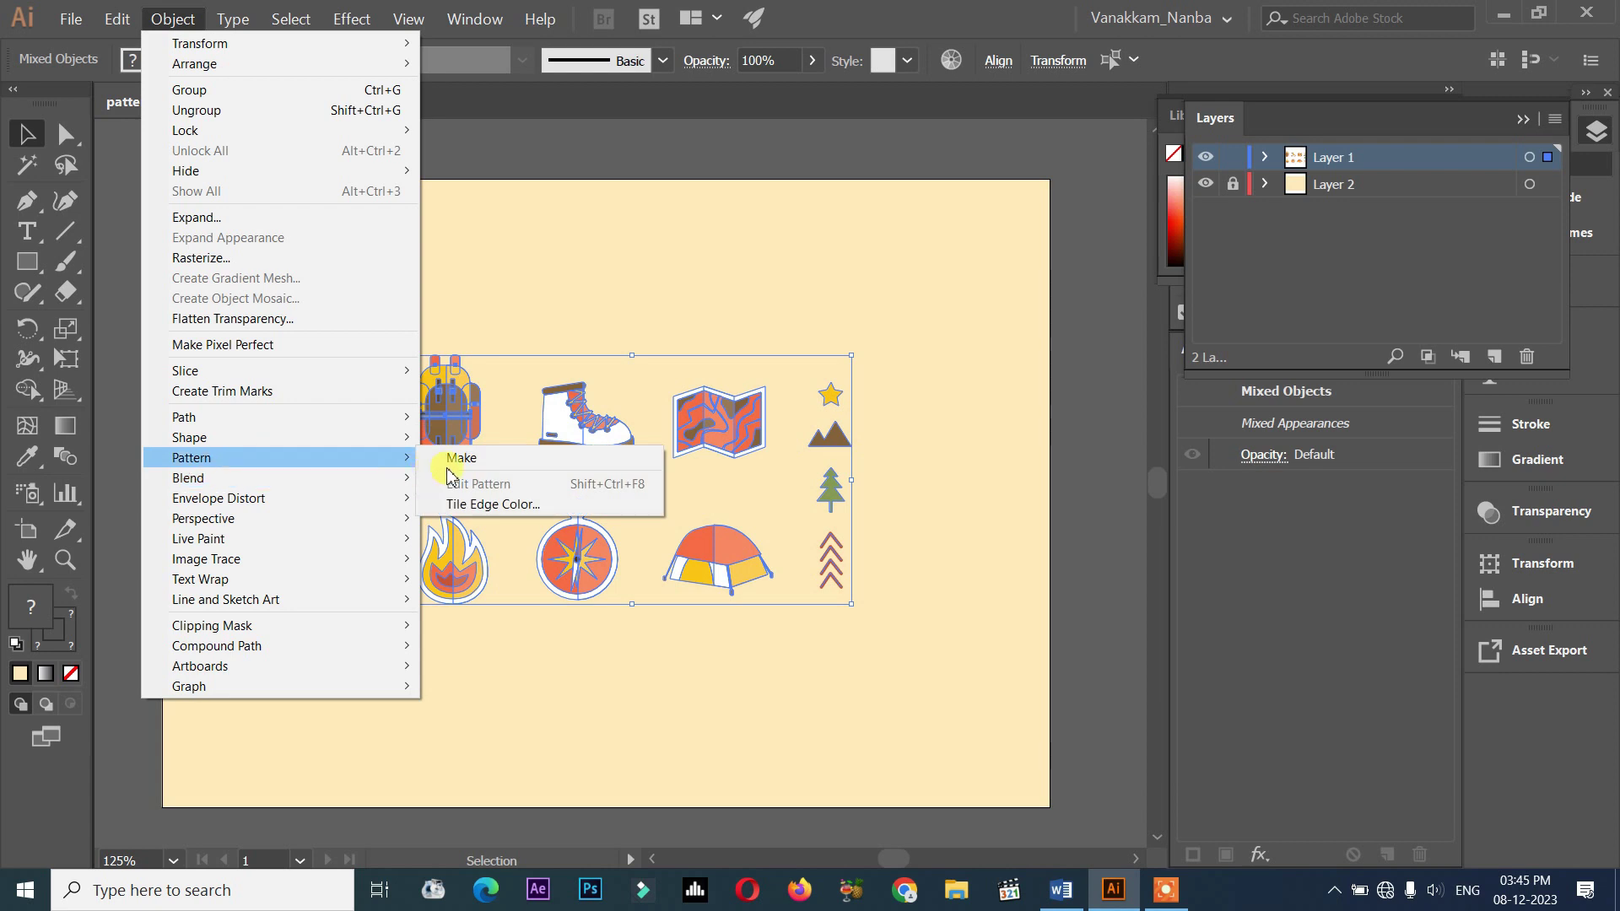
pyautogui.click(492, 467)
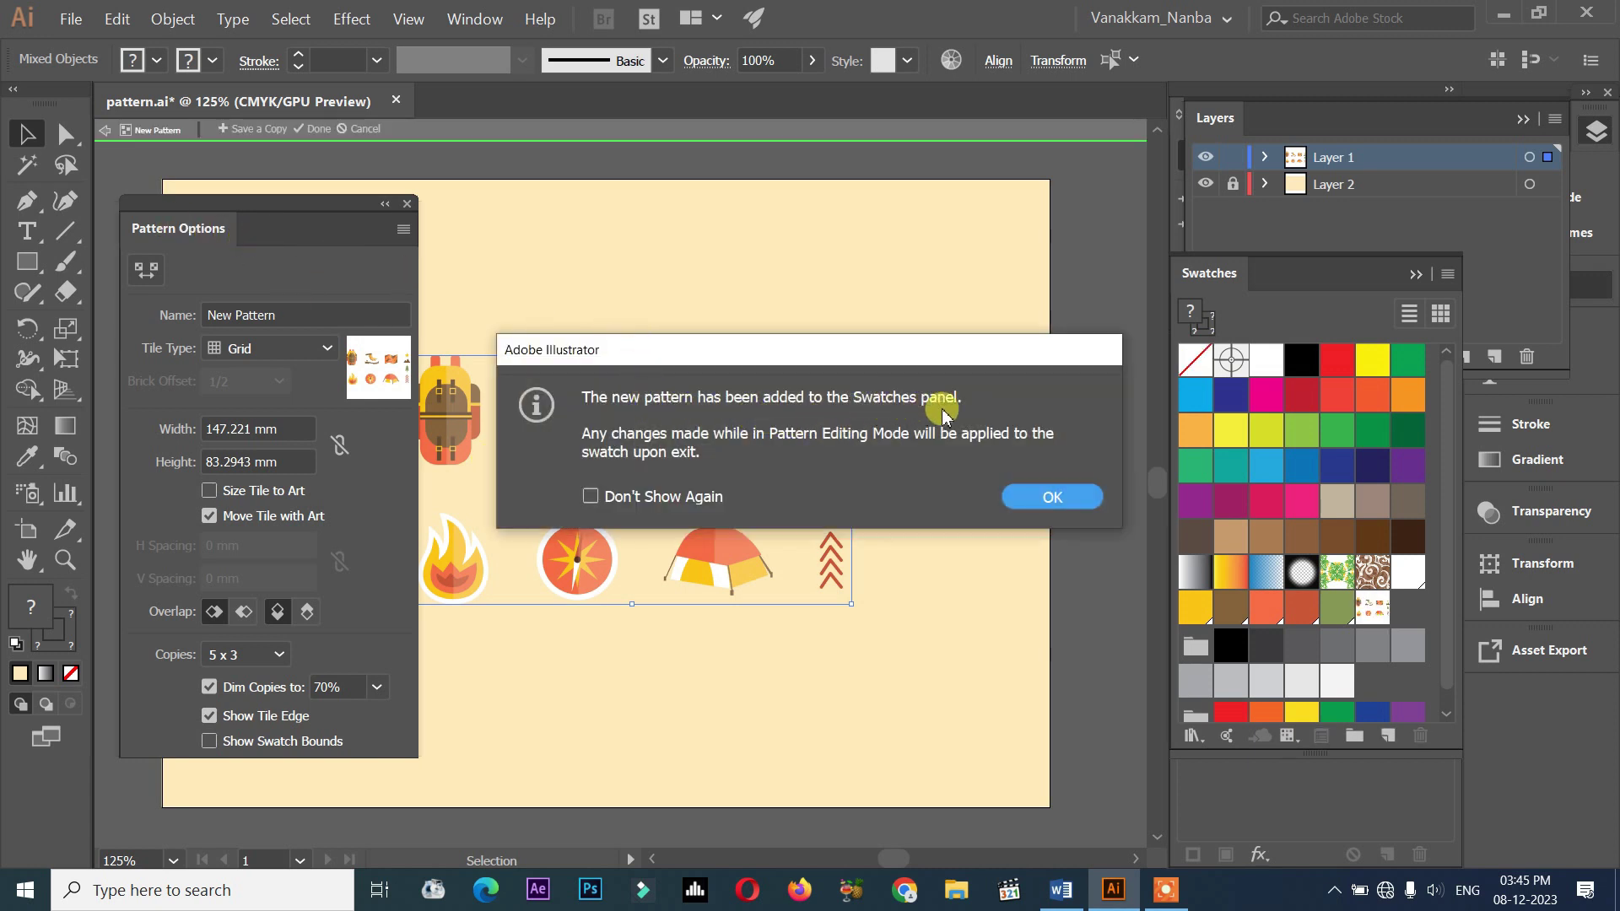
pyautogui.click(1046, 497)
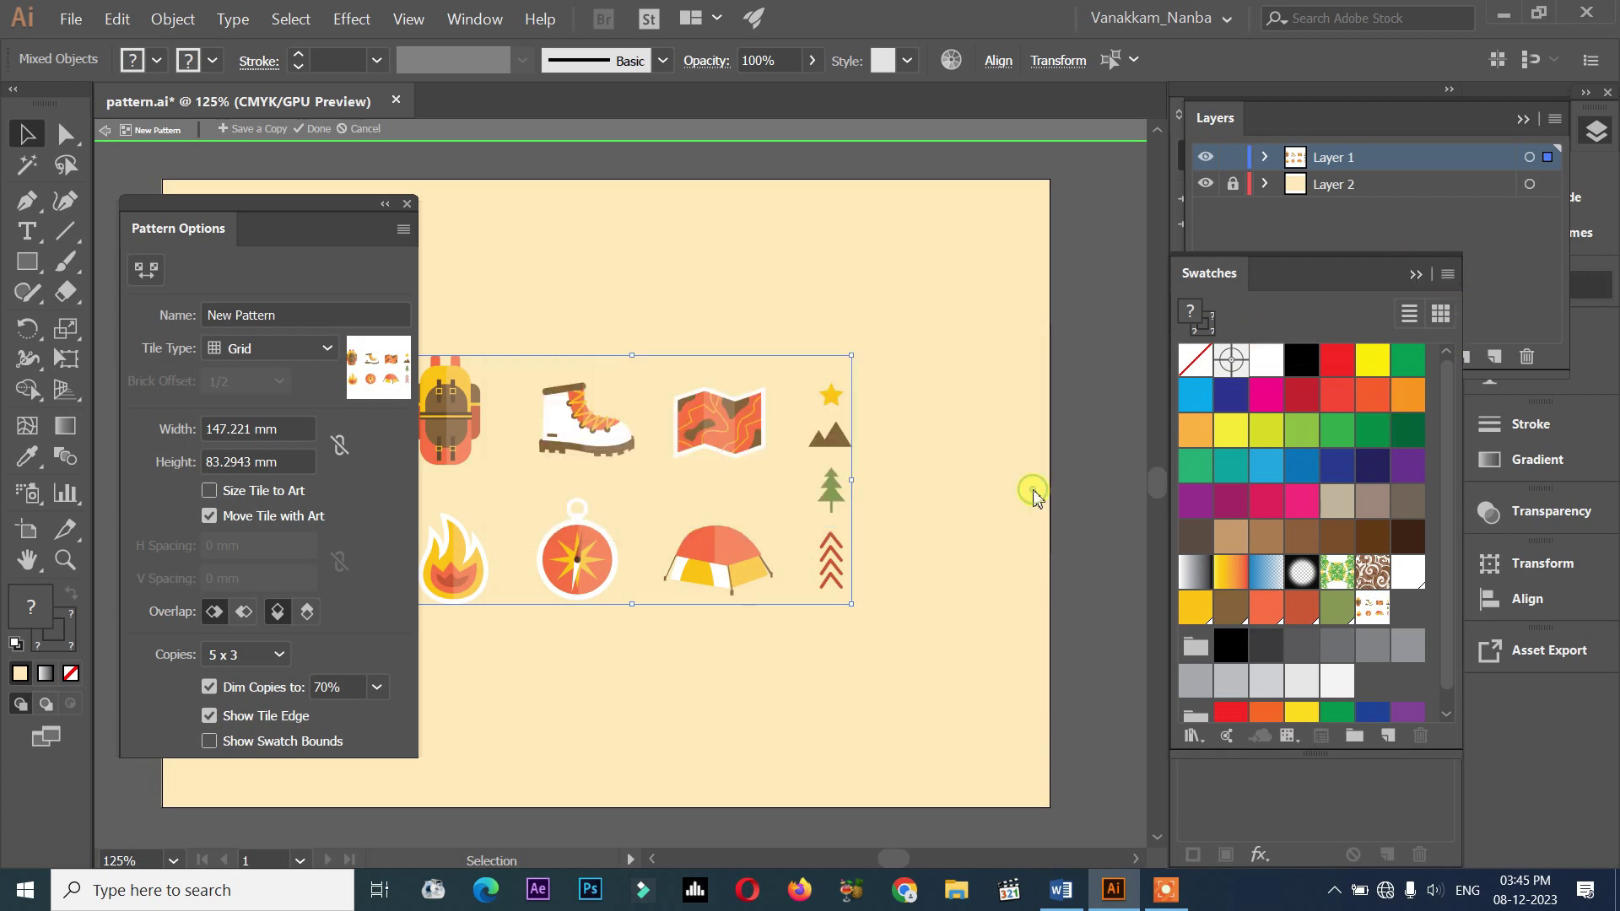
pyautogui.click(635, 356)
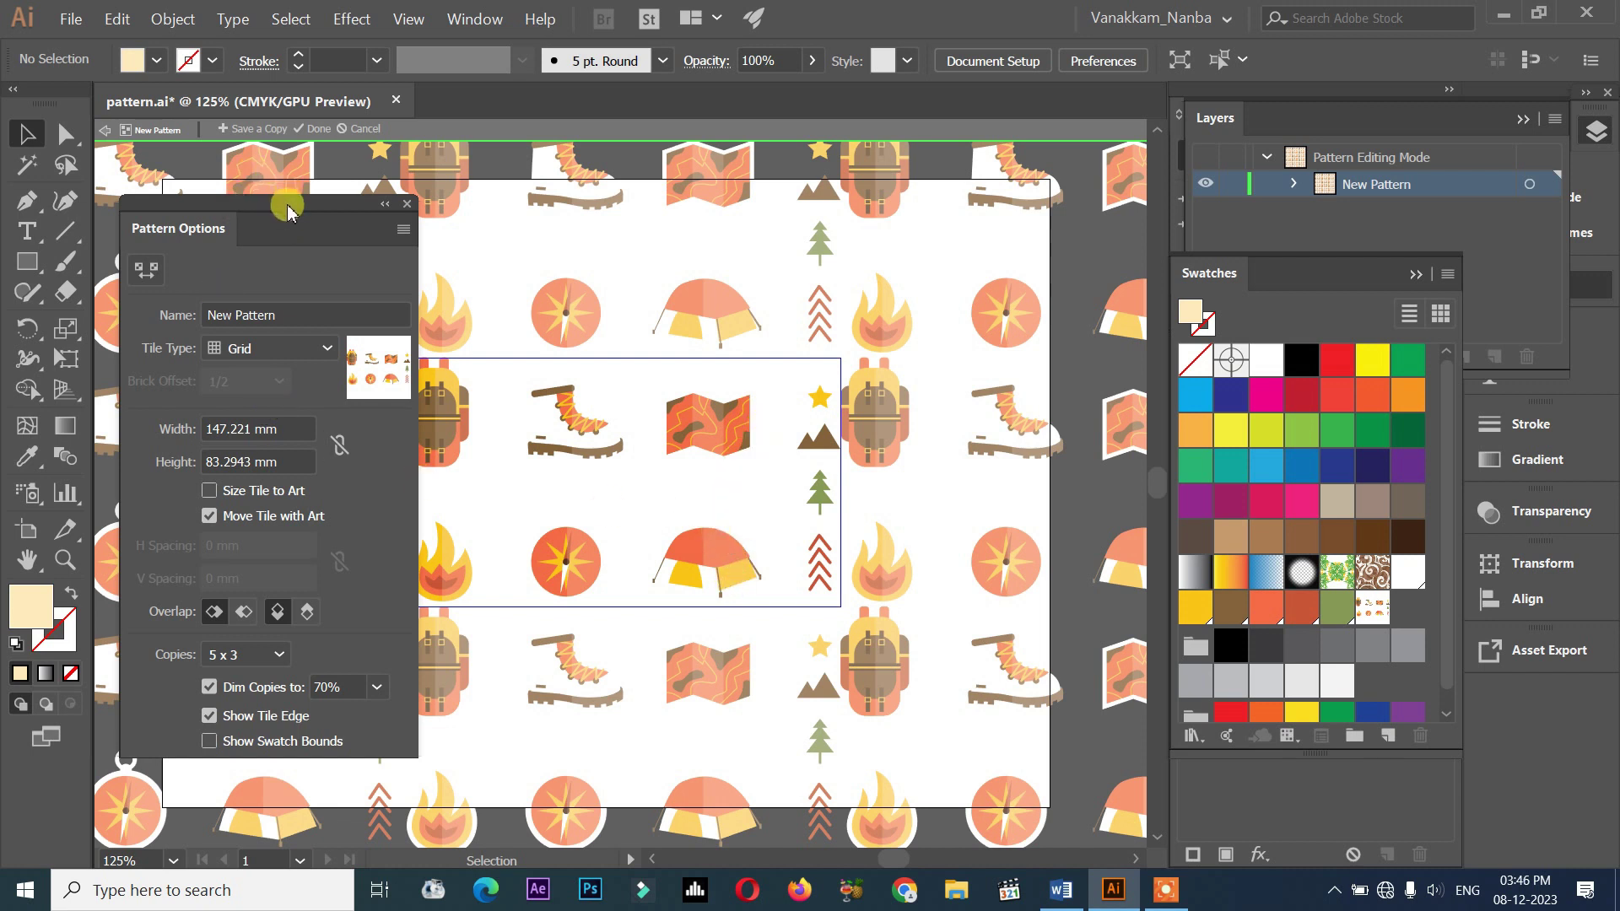
pyautogui.moveTo(288, 210); pyautogui.dragTo(268, 155)
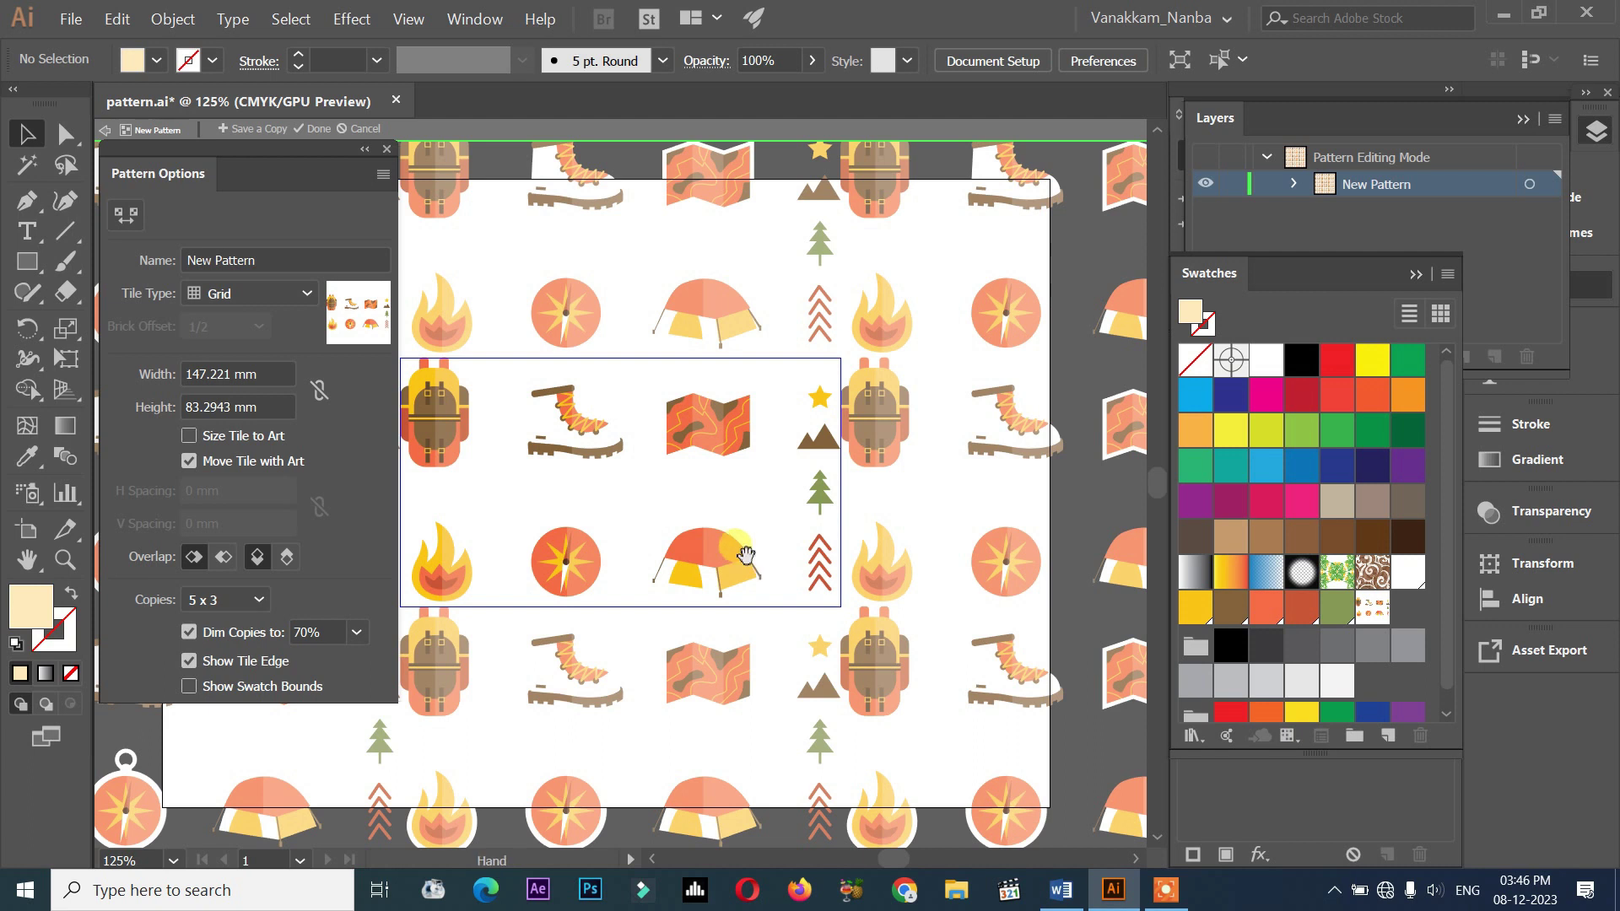
pyautogui.moveTo(745, 554); pyautogui.dragTo(853, 557)
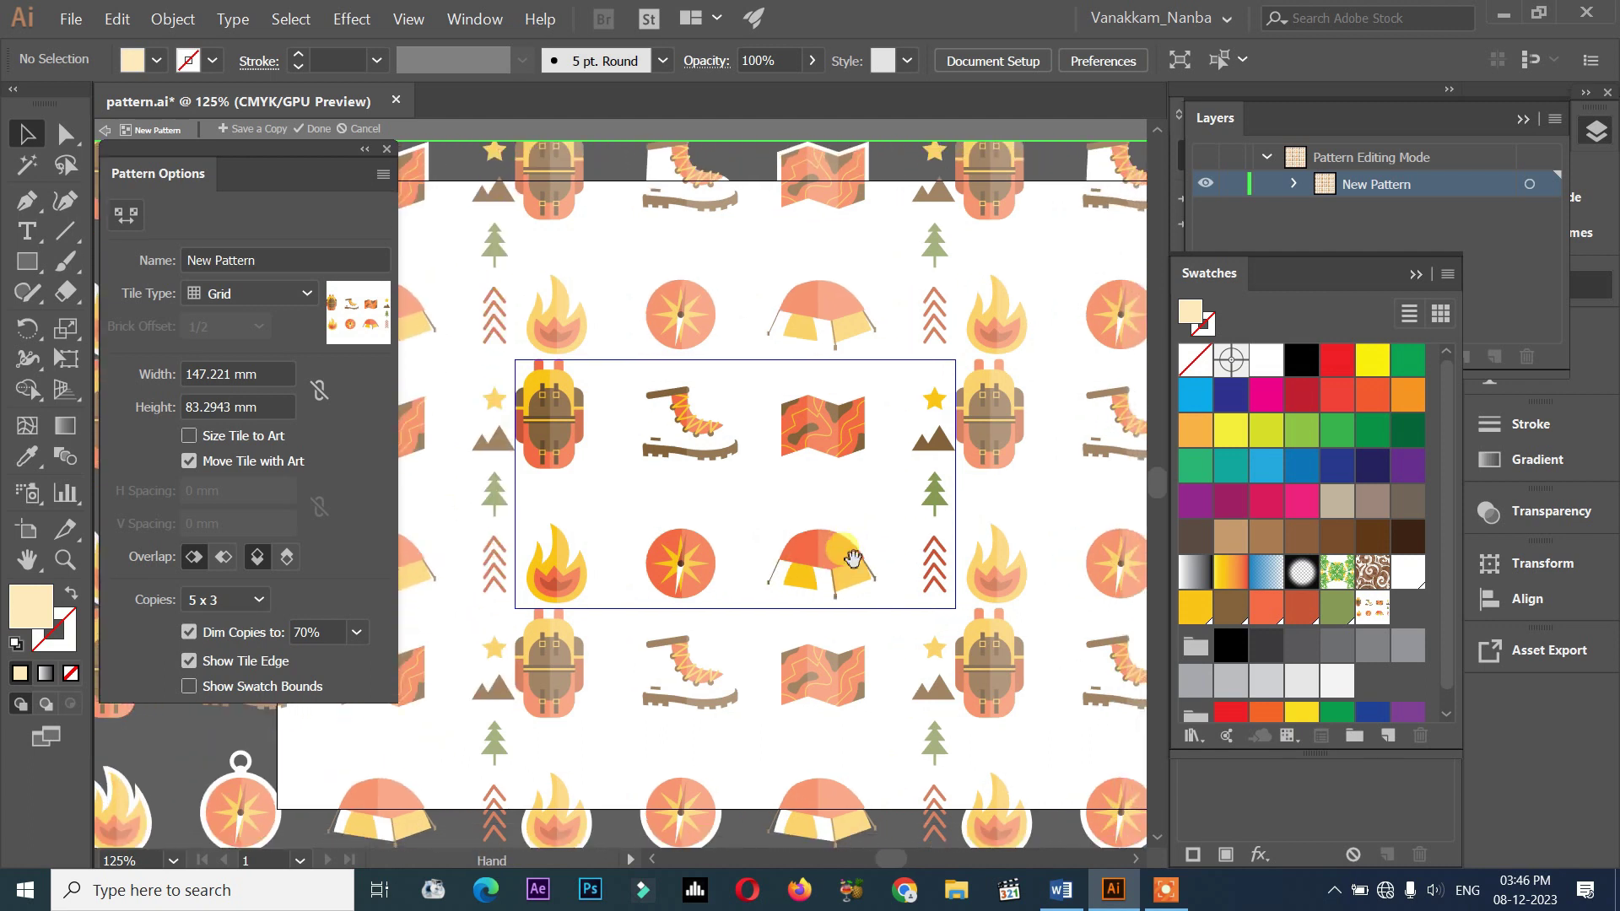
pyautogui.scroll(-5, 793, 524)
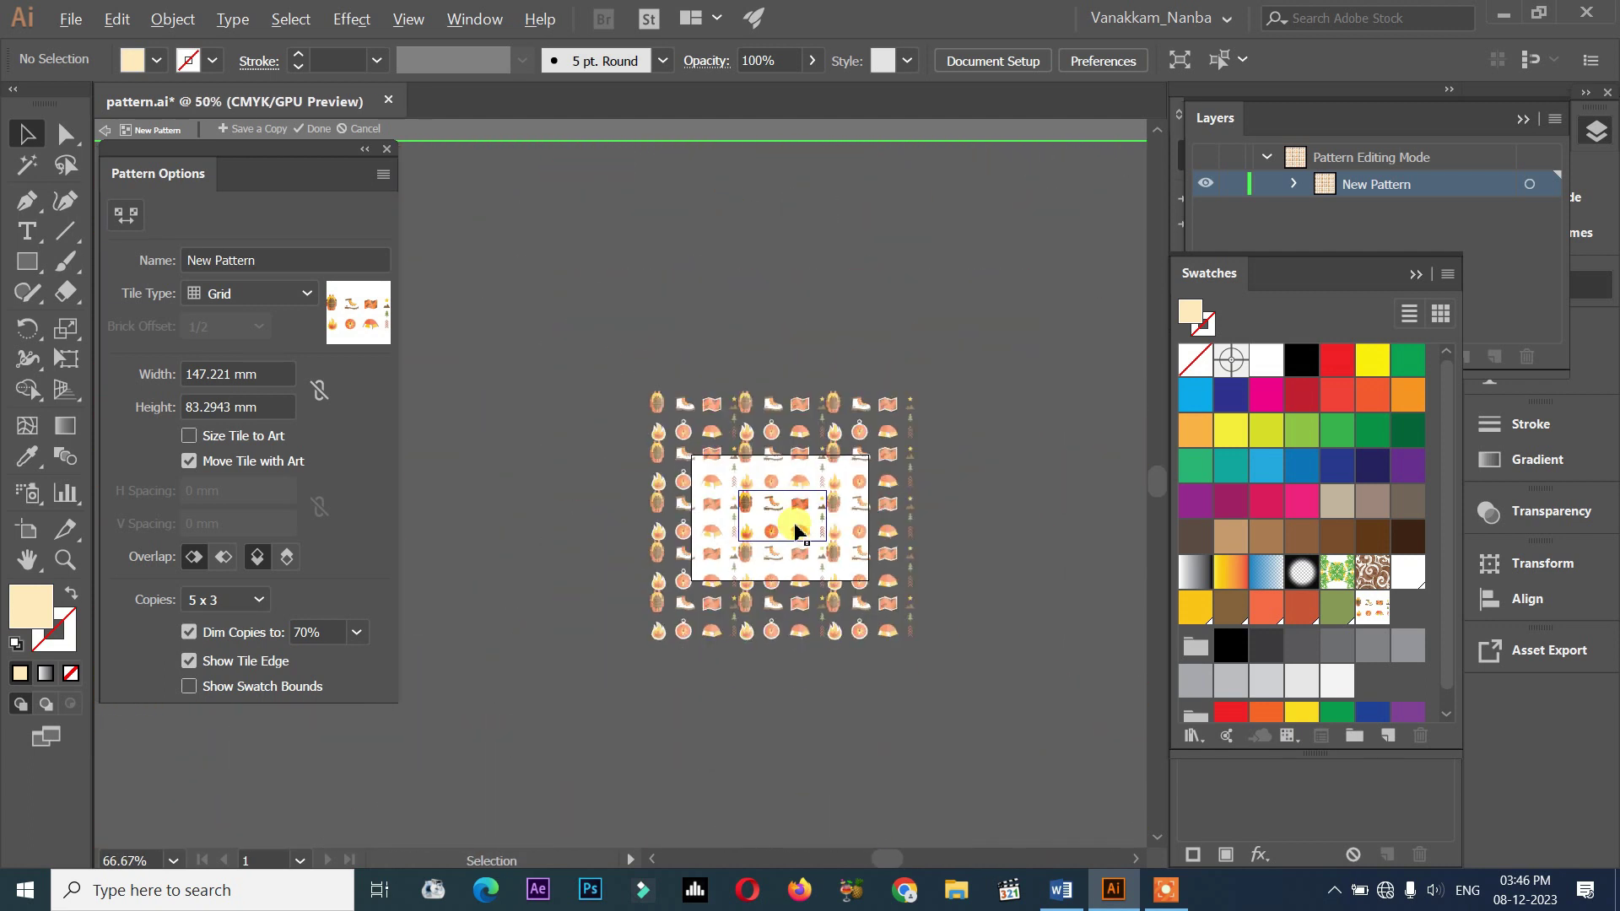
pyautogui.scroll(3, 795, 528)
pyautogui.scroll(1, 794, 528)
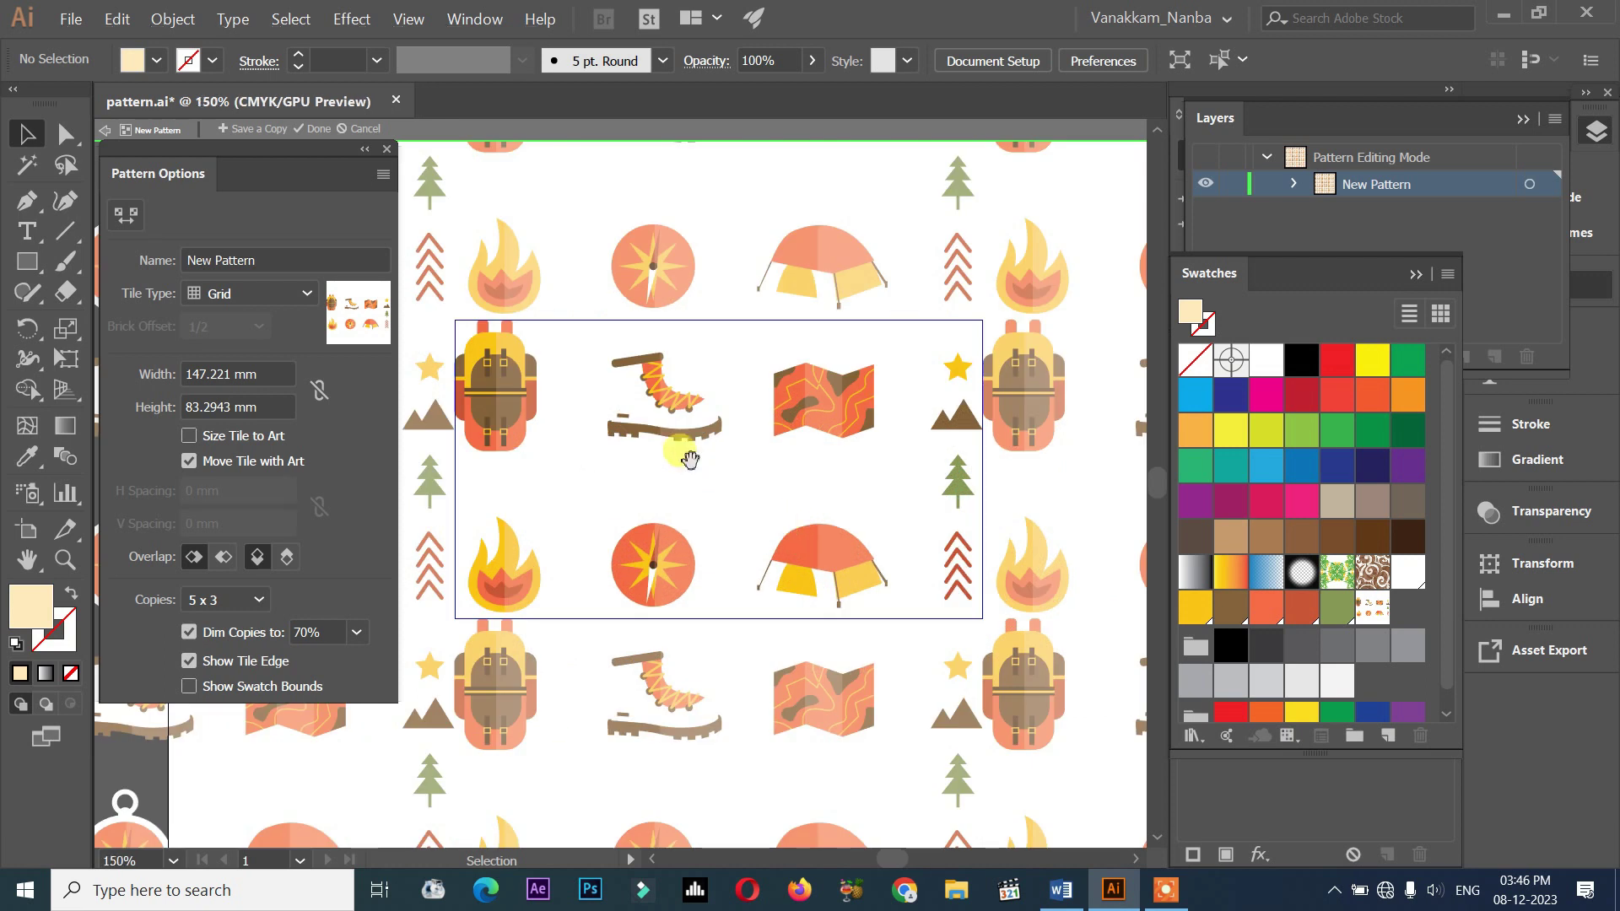
pyautogui.scroll(1, 811, 545)
pyautogui.moveTo(811, 545); pyautogui.dragTo(807, 554)
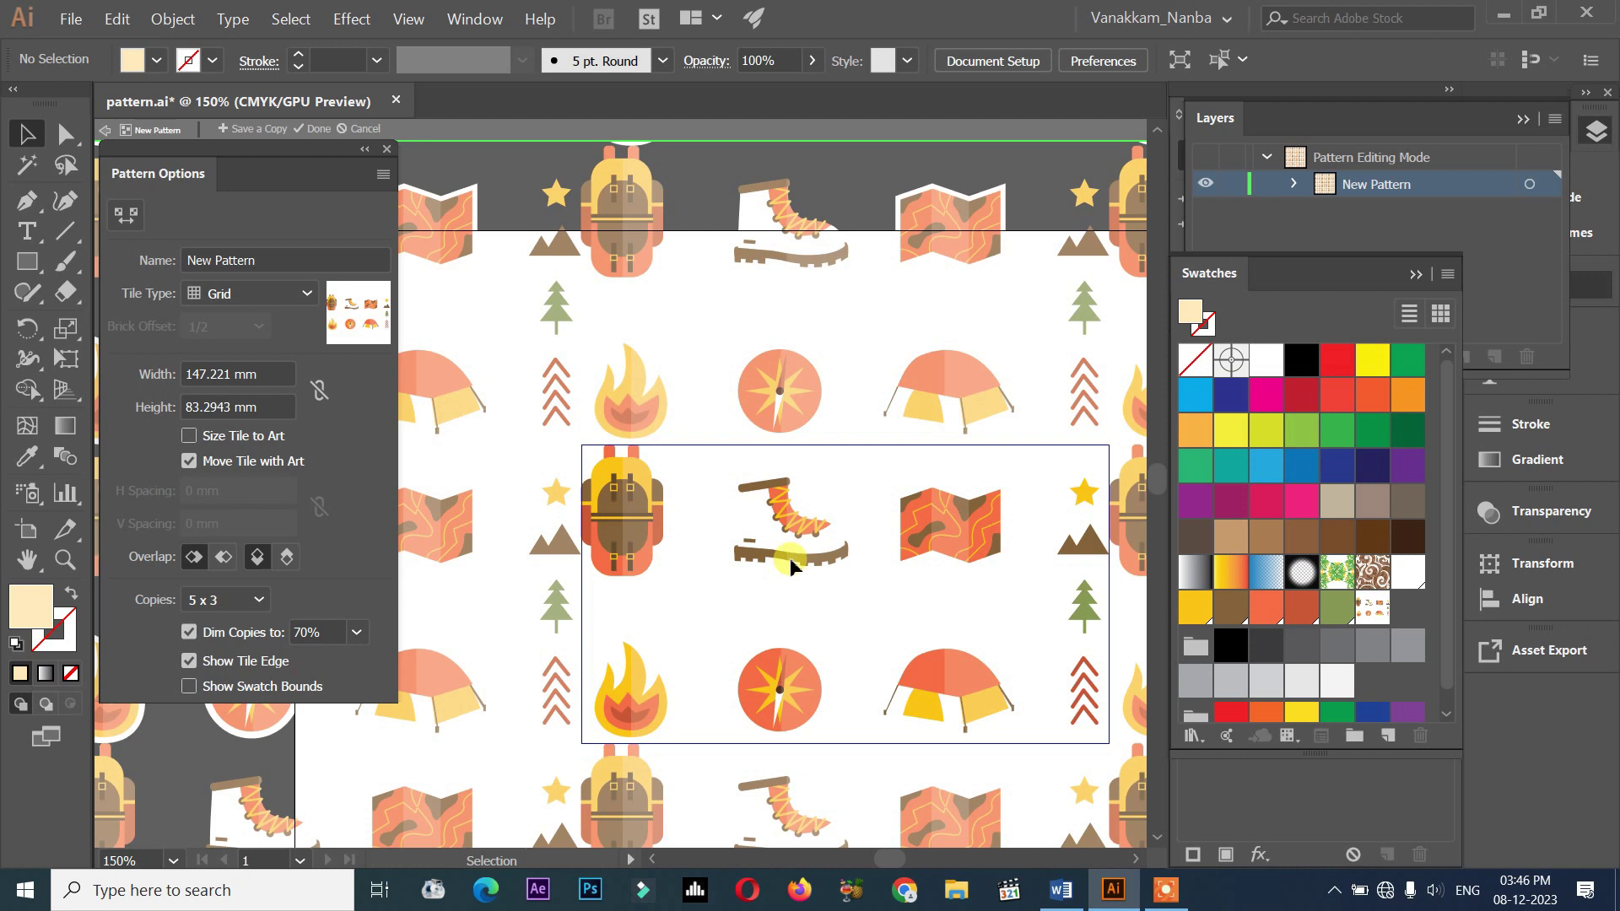
pyautogui.click(777, 564)
# - Shift the backpack at the tile's left edge slightly right, then deselect it
pyautogui.click(737, 597)
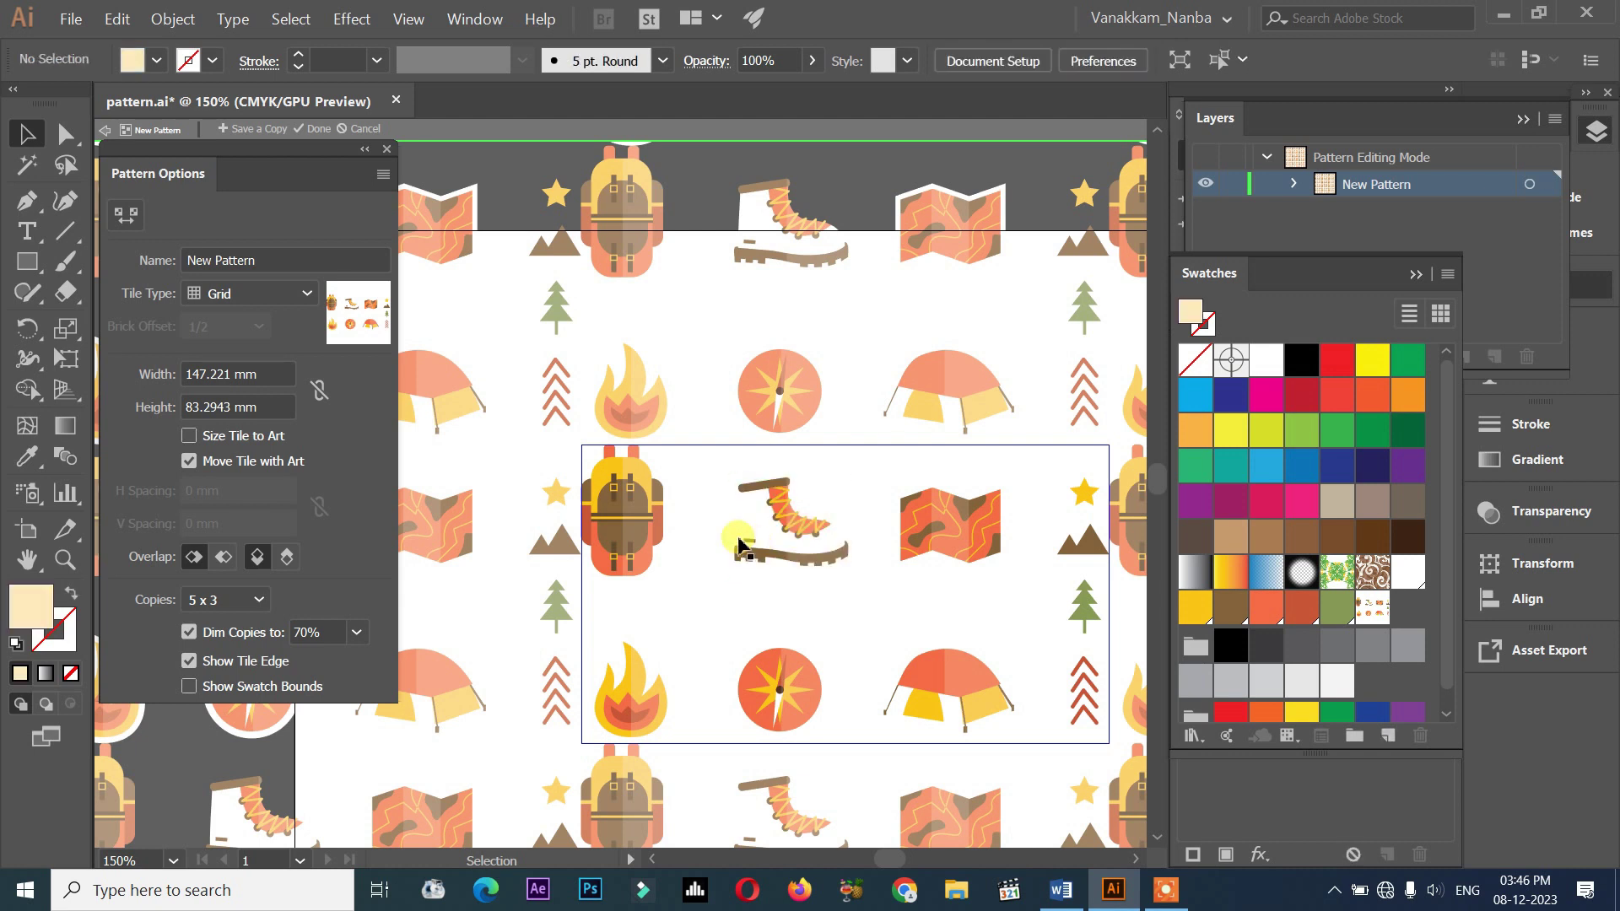
pyautogui.click(645, 536)
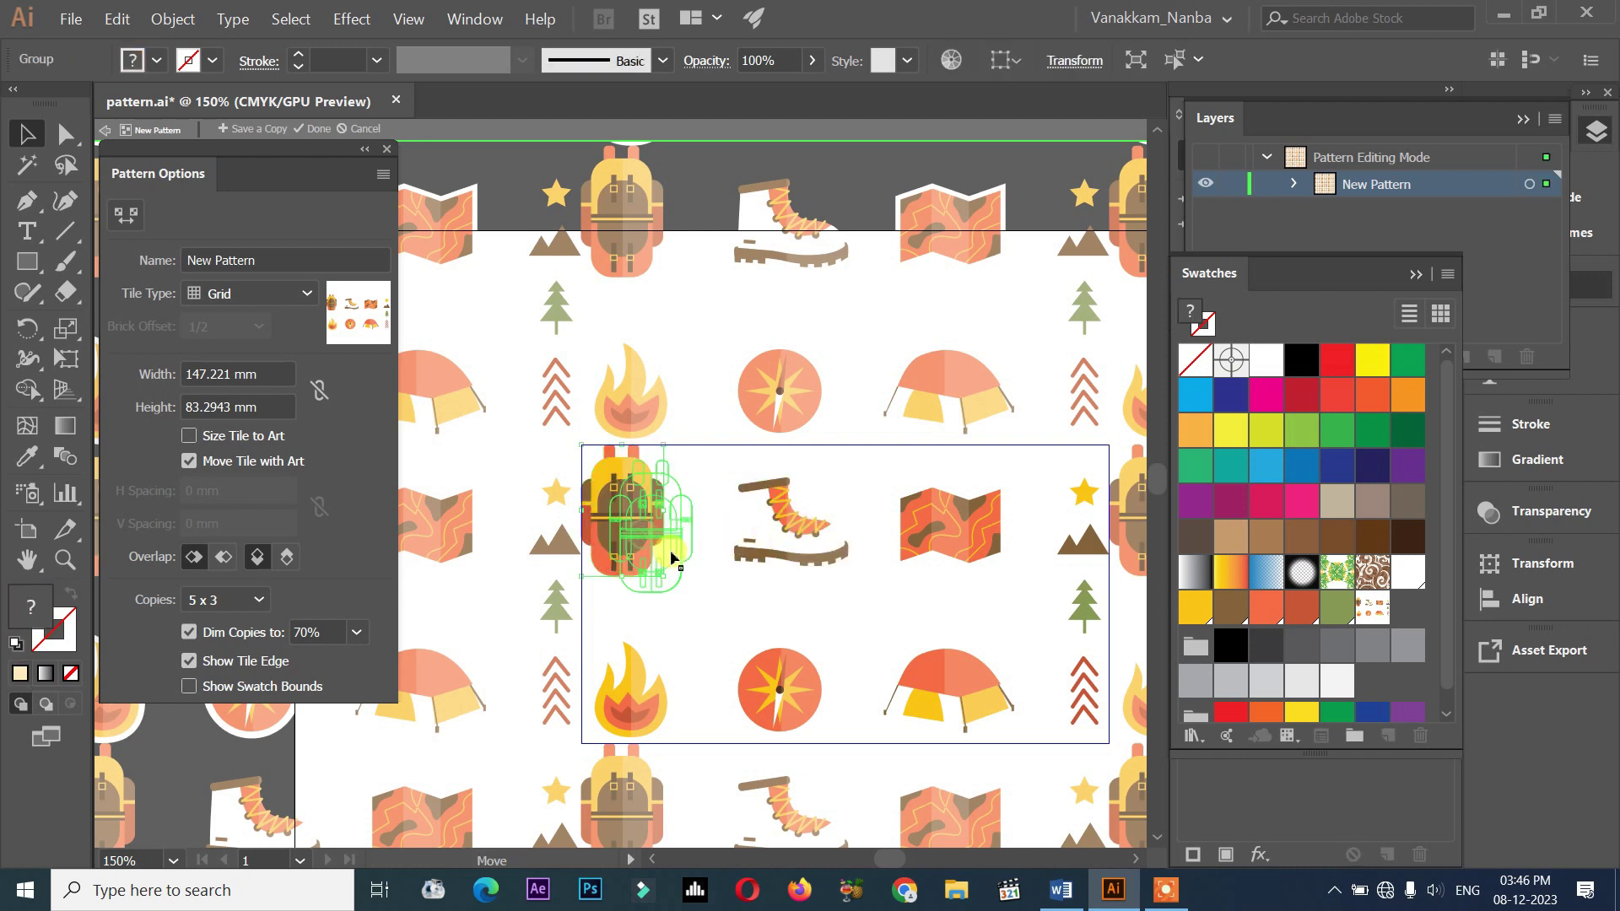
pyautogui.moveTo(643, 538); pyautogui.dragTo(671, 555)
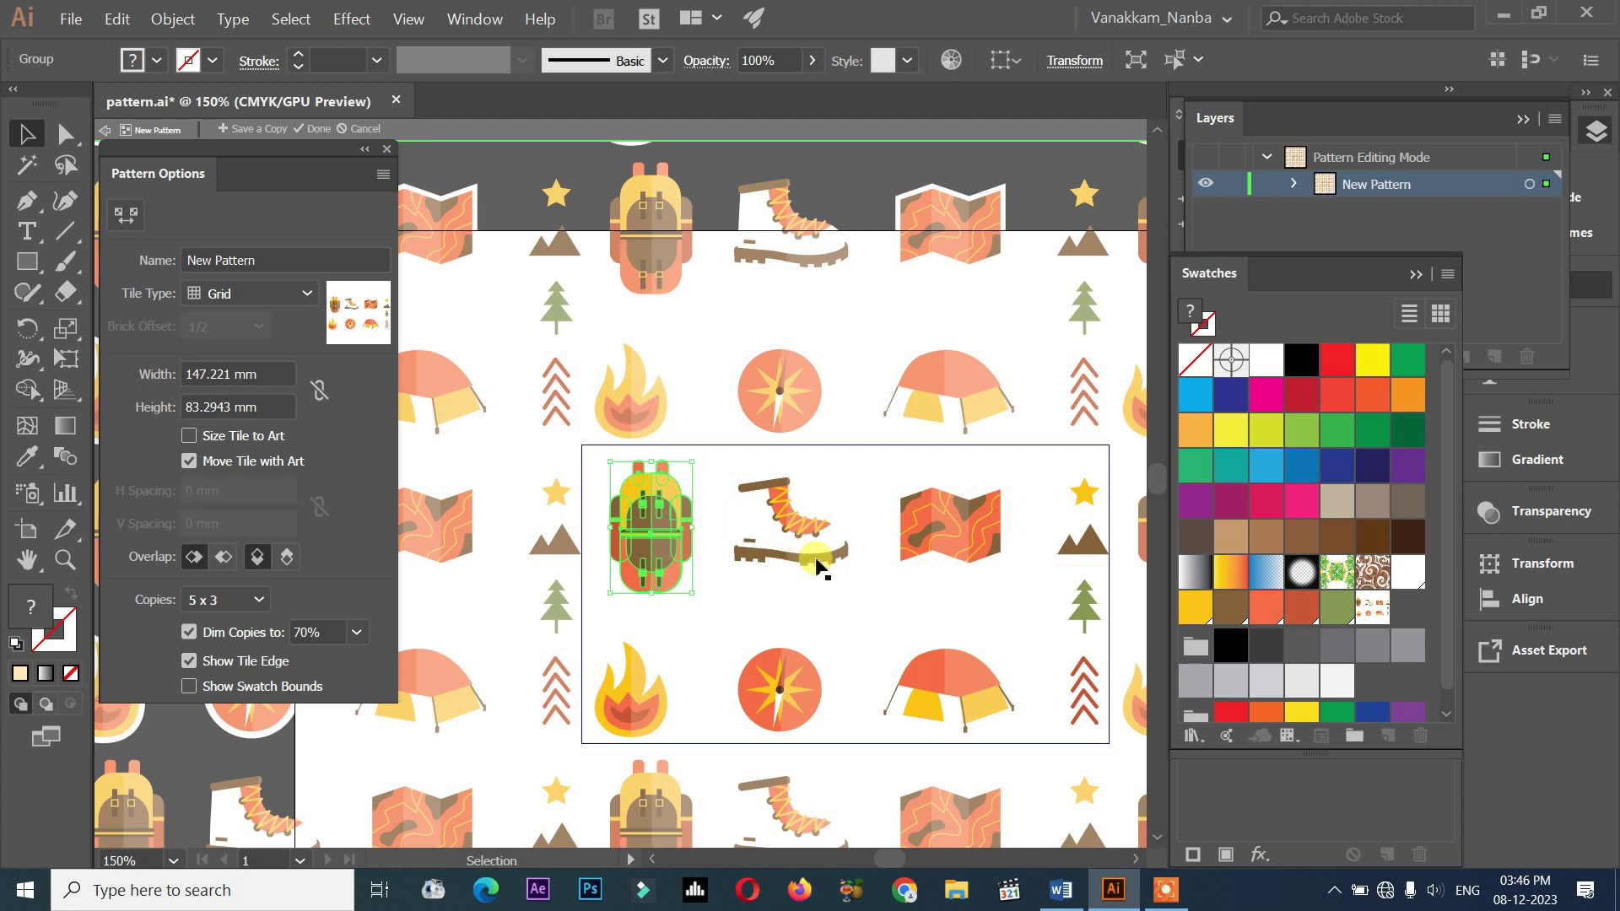
pyautogui.click(711, 356)
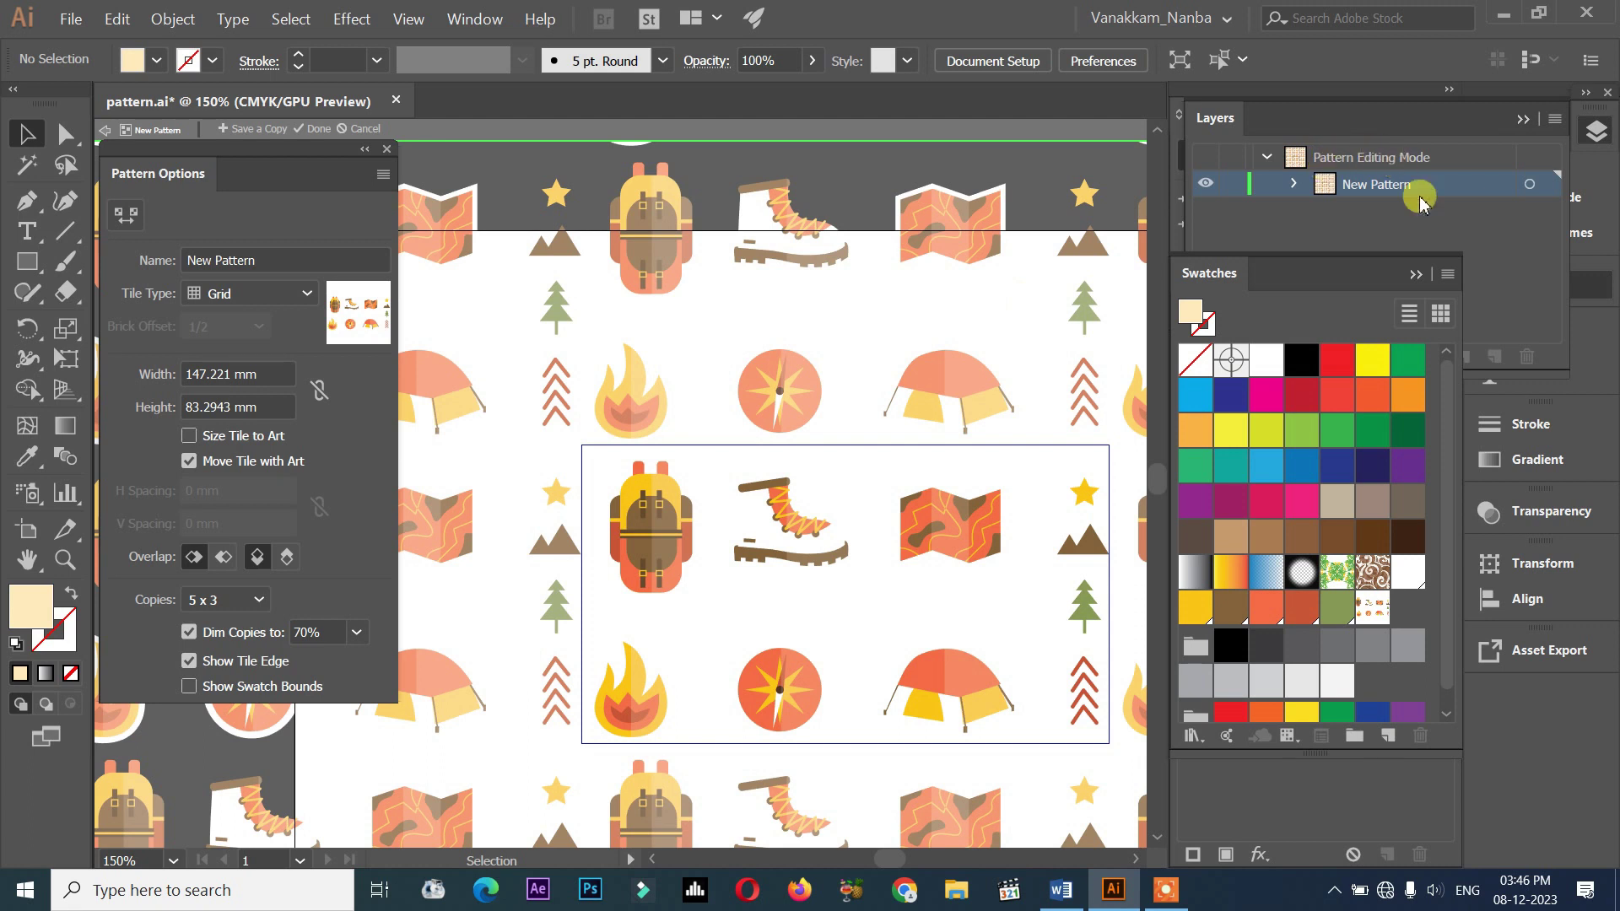
# - Expand and then collapse the New Pattern layer's sublayers in the Layers panel
pyautogui.click(1420, 276)
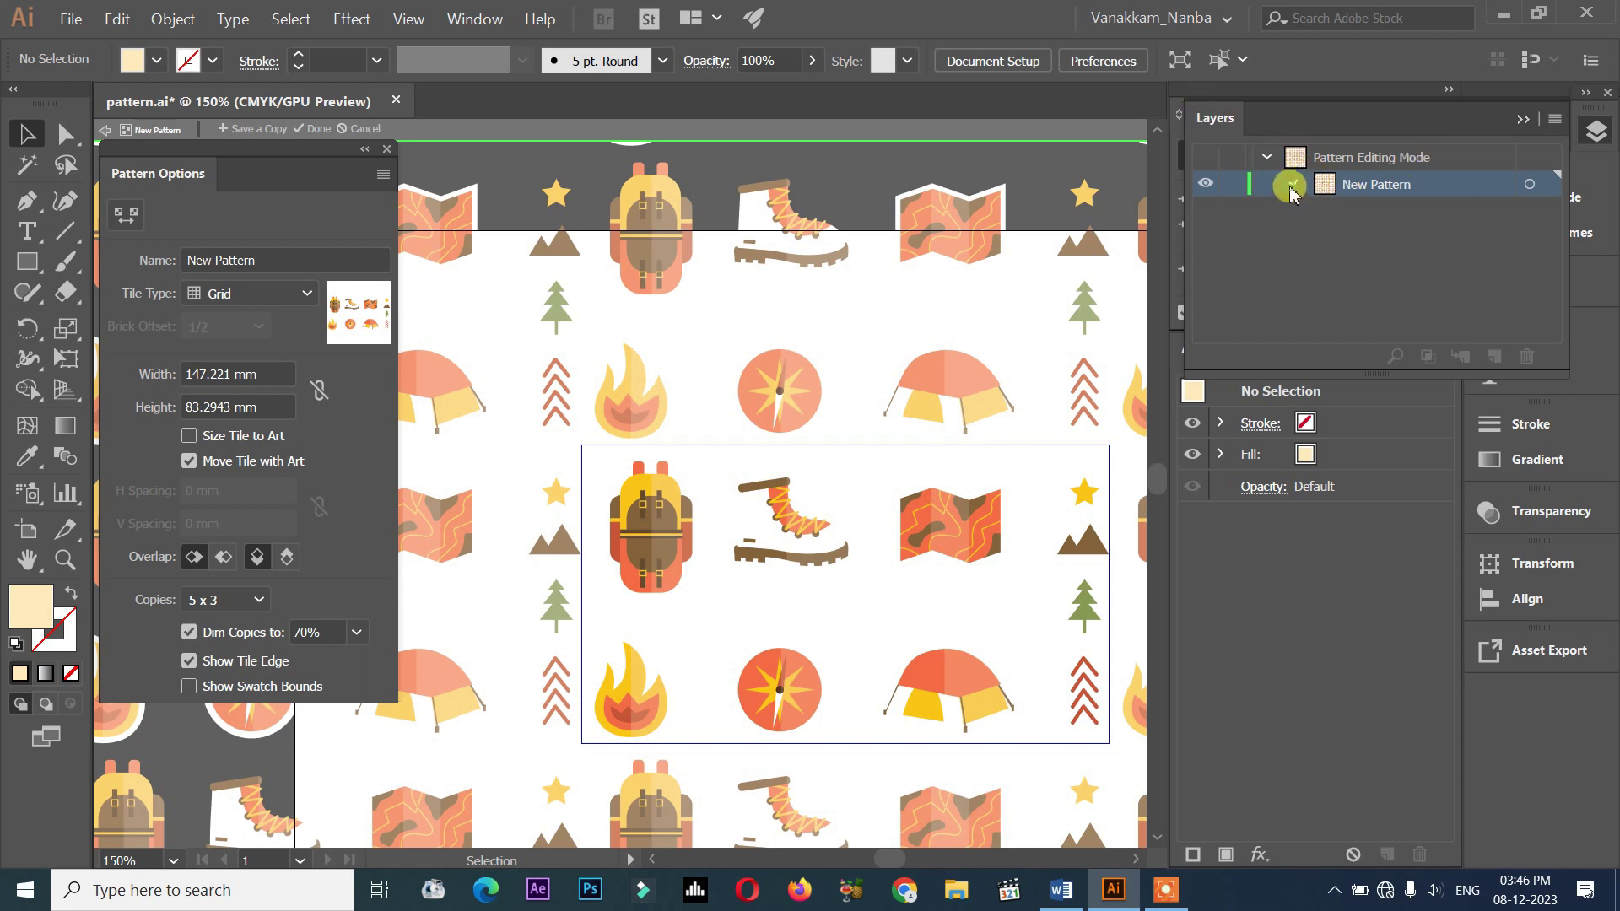
pyautogui.click(1291, 186)
pyautogui.scroll(-2, 1380, 219)
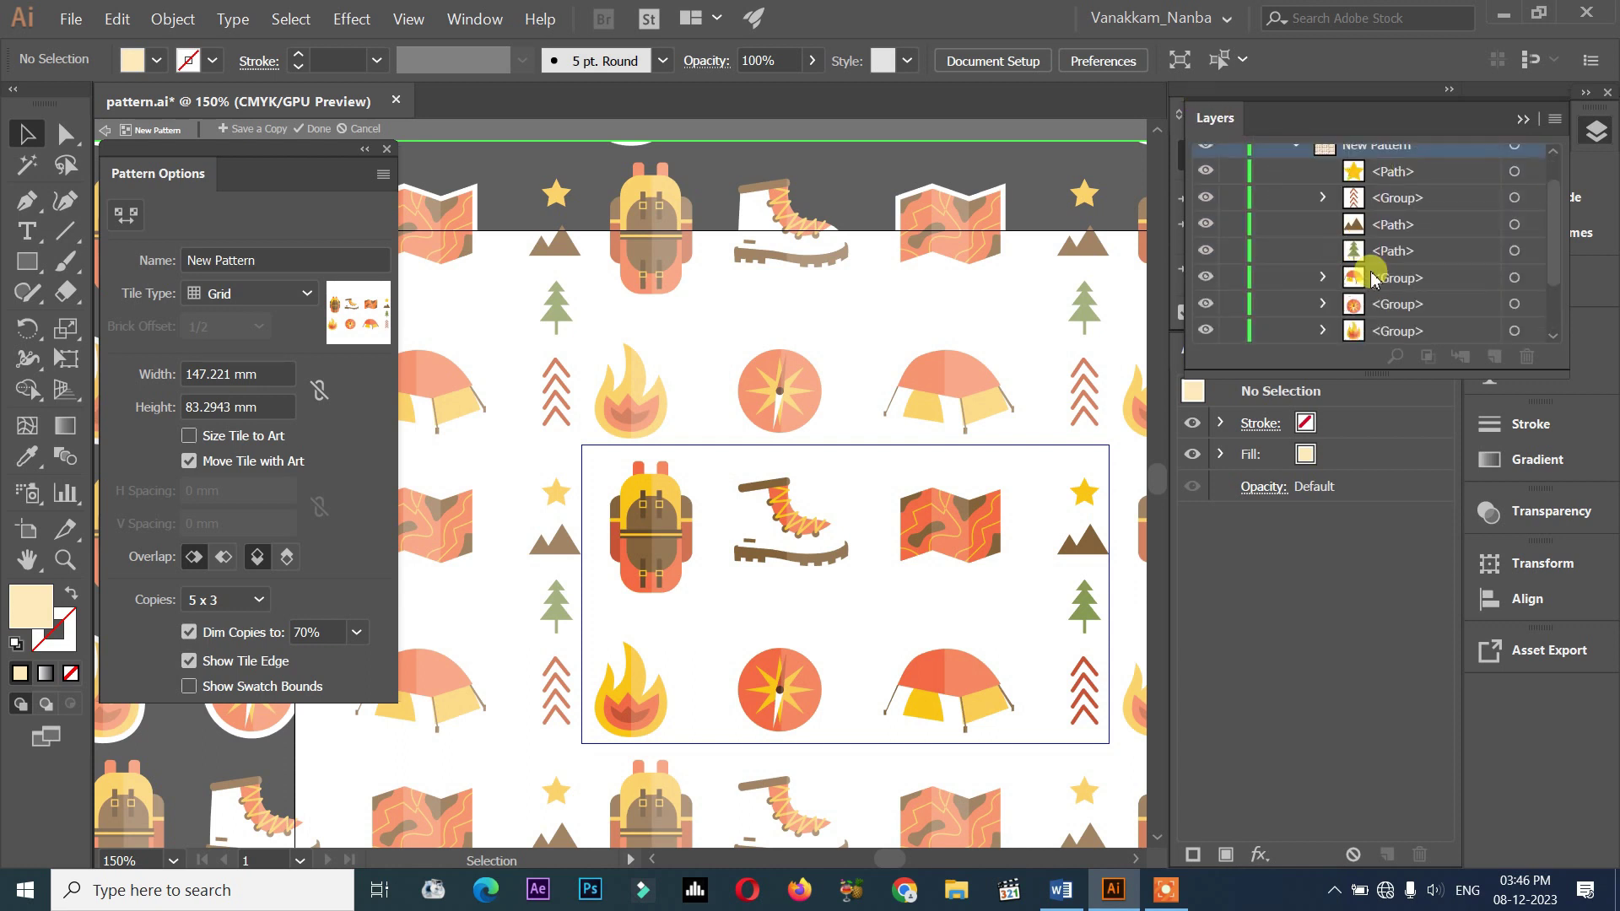
pyautogui.scroll(2, 1358, 253)
pyautogui.click(1293, 186)
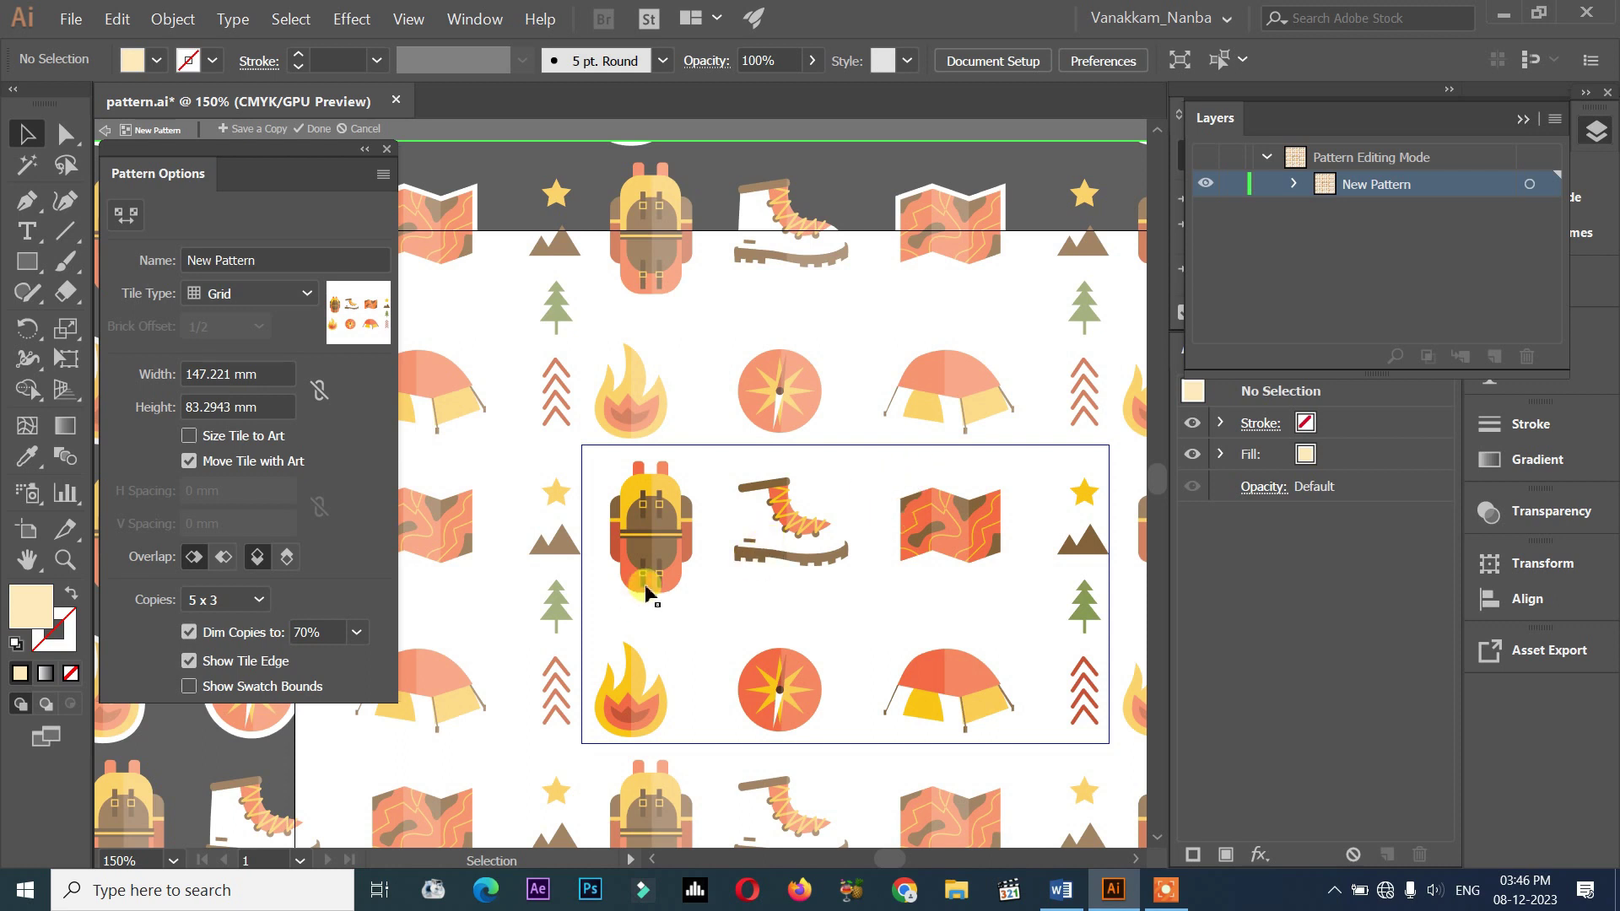
pyautogui.scroll(-1, 648, 593)
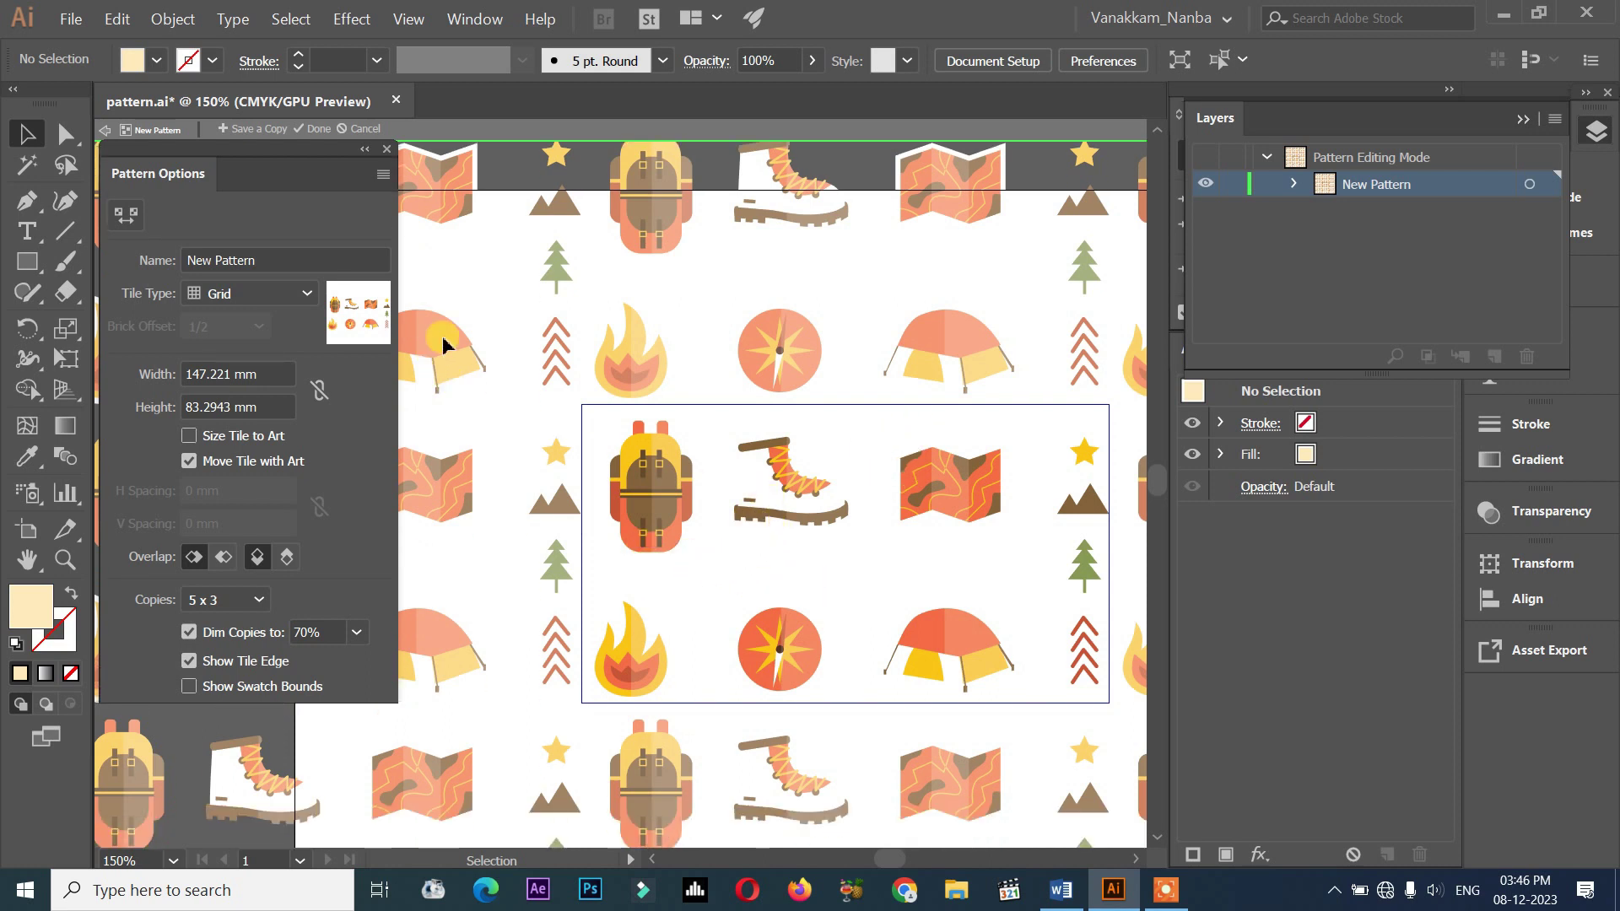
# - Bring up and dismiss the context menu over the boot, then scroll around the pattern
pyautogui.rightClick(755, 477)
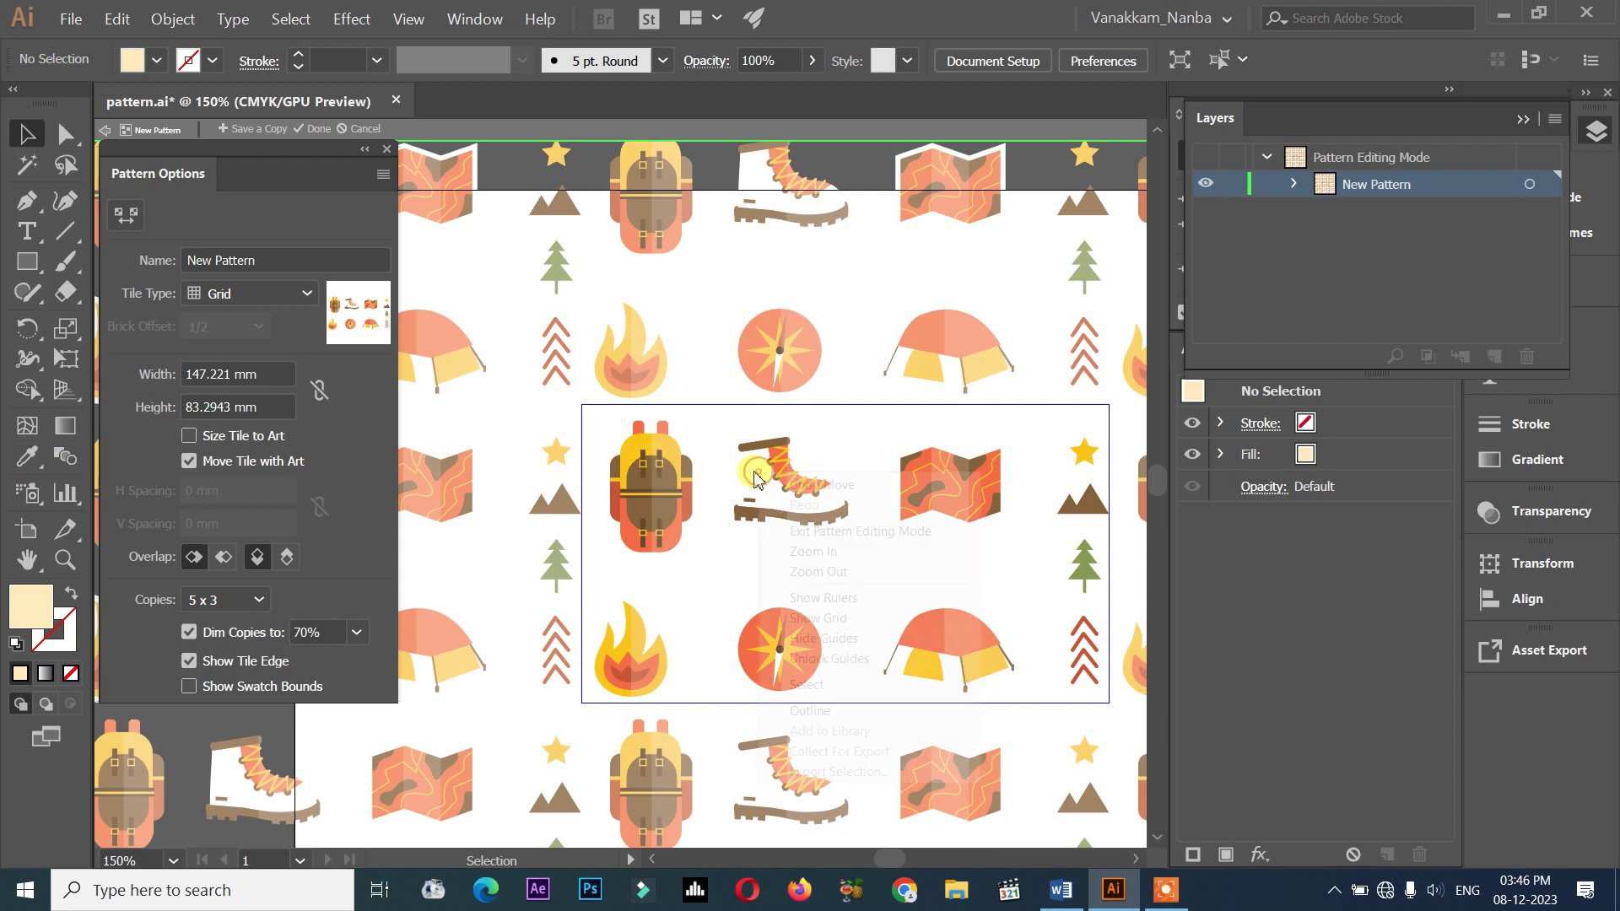
pyautogui.click(717, 462)
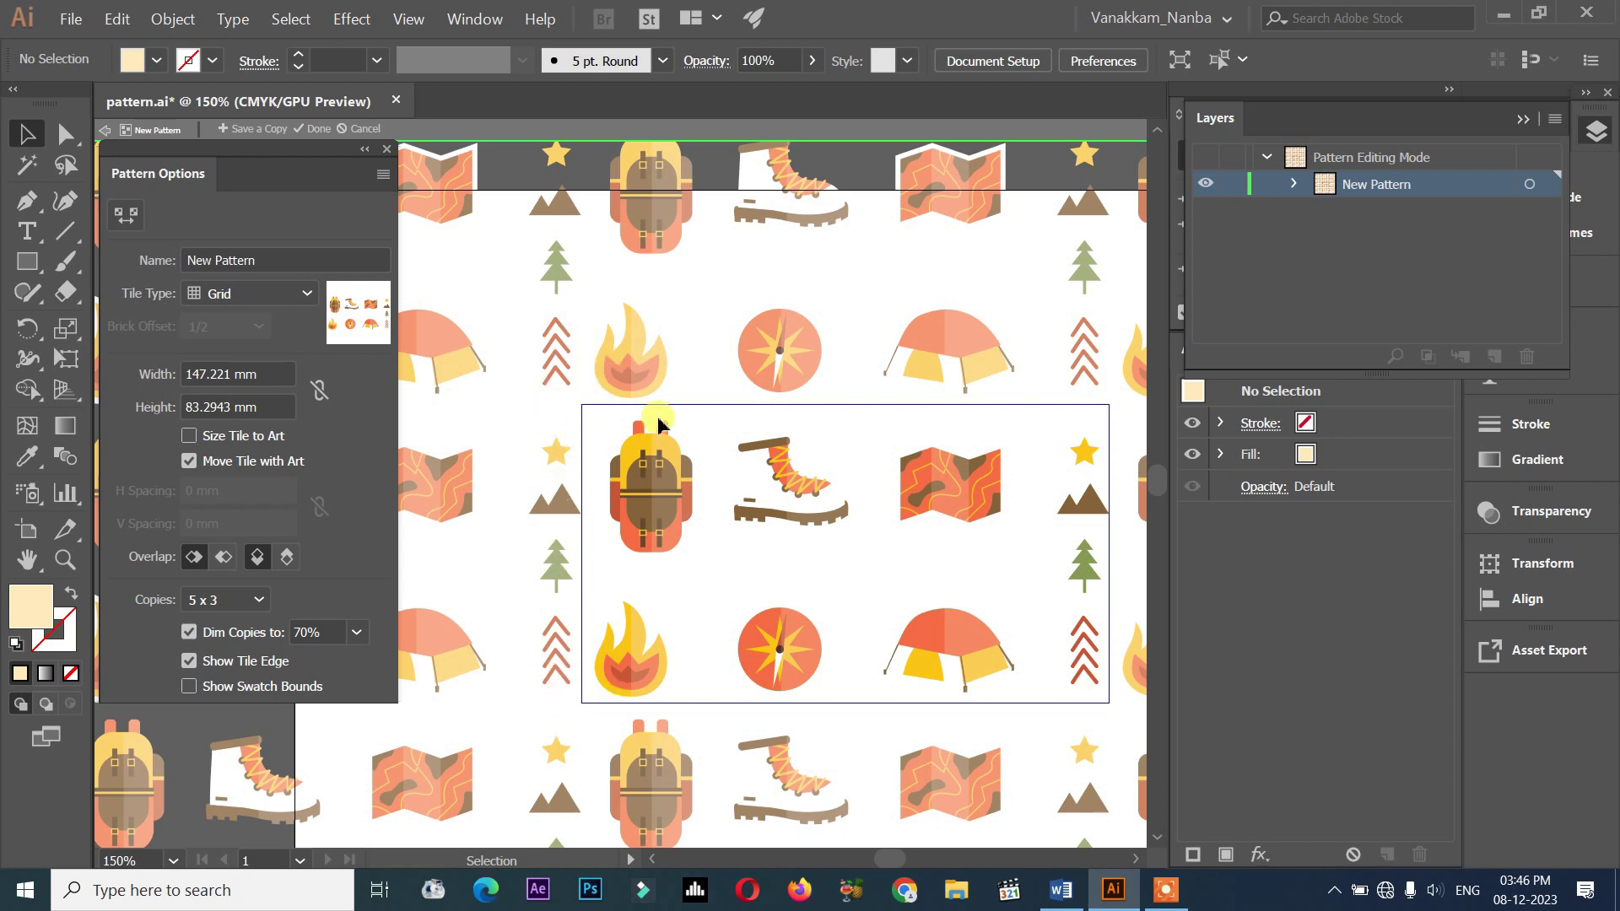
pyautogui.scroll(2, 764, 552)
pyautogui.scroll(-1, 770, 455)
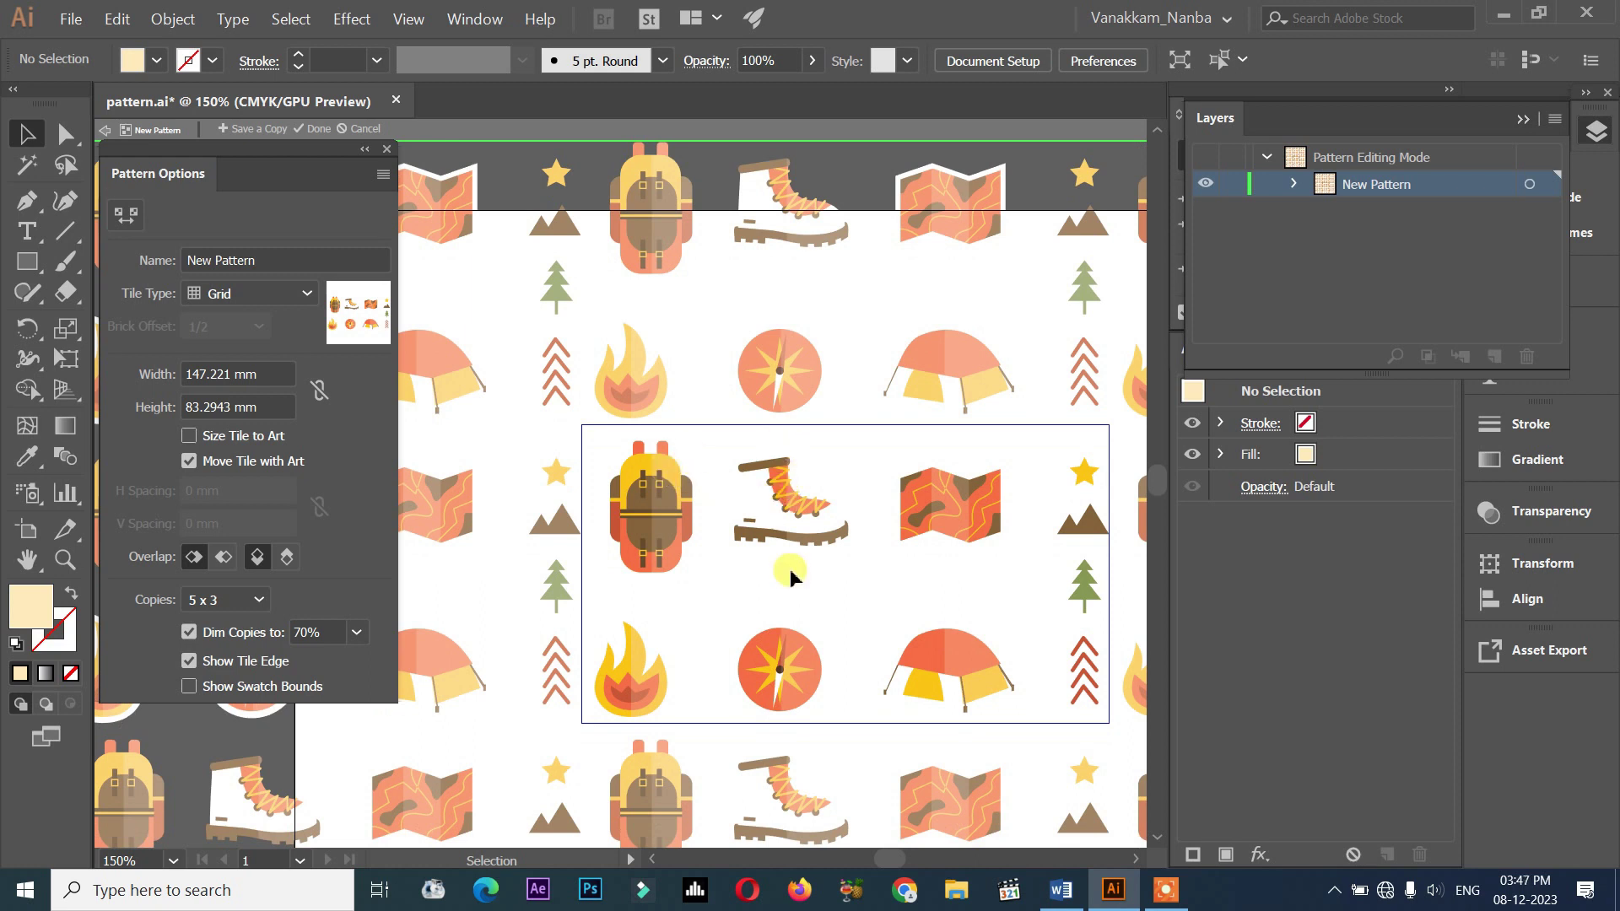
pyautogui.scroll(-2, 743, 616)
pyautogui.scroll(-5, 742, 633)
pyautogui.scroll(-3, 742, 633)
pyautogui.scroll(3, 742, 633)
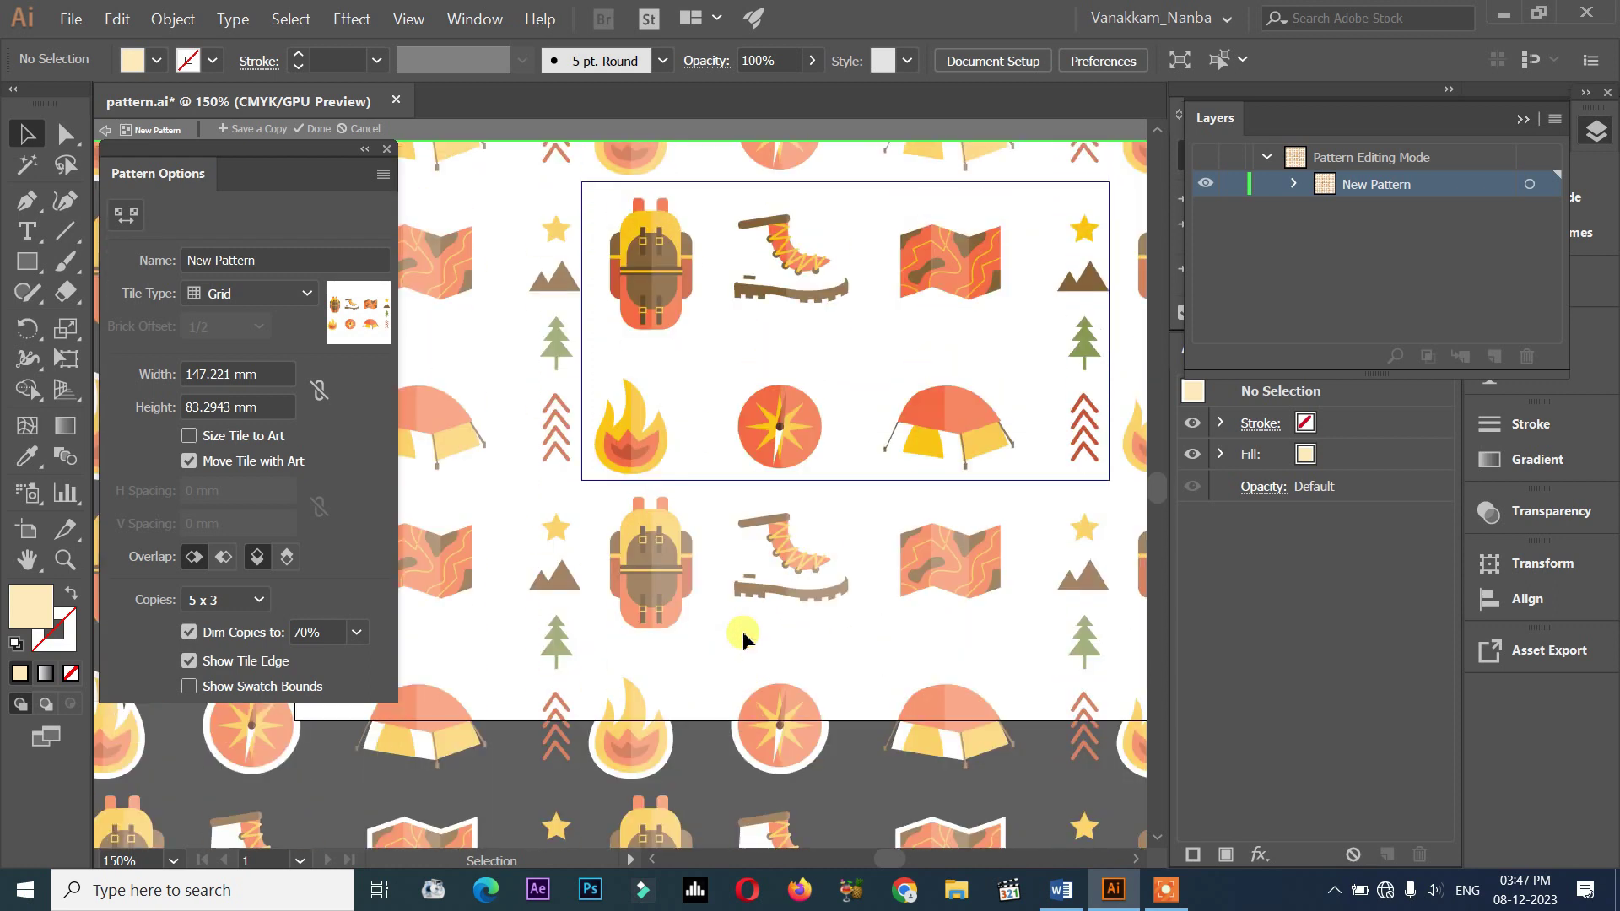
pyautogui.scroll(3, 739, 628)
pyautogui.scroll(2, 725, 582)
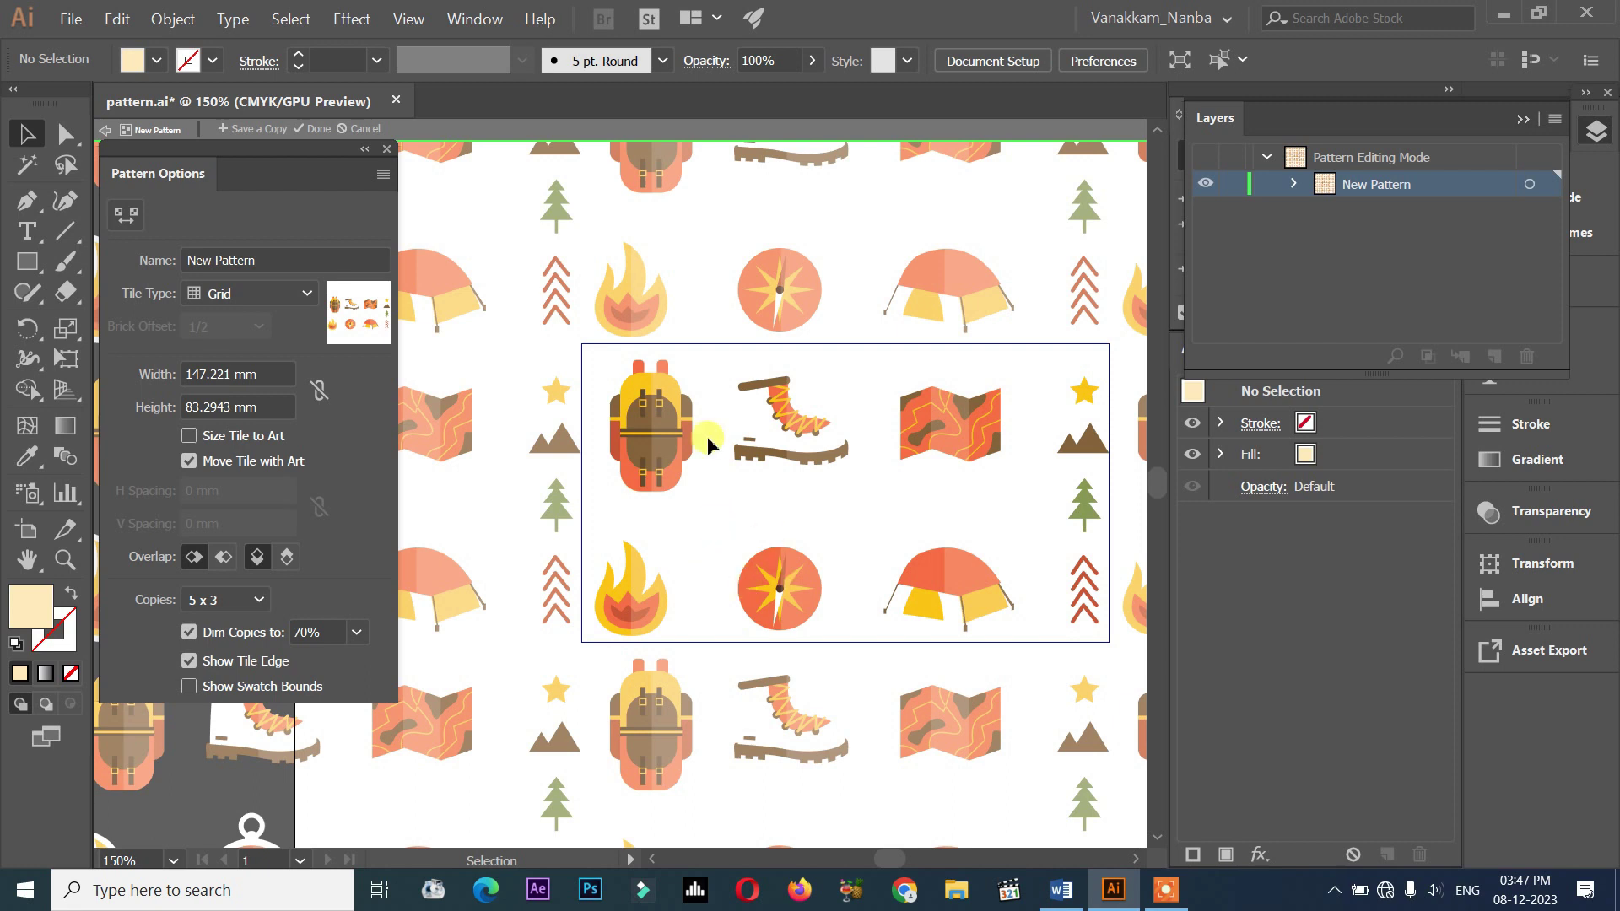
# - Move the backpack lower, nudge the boot up, and shift the map and compass
pyautogui.click(671, 434)
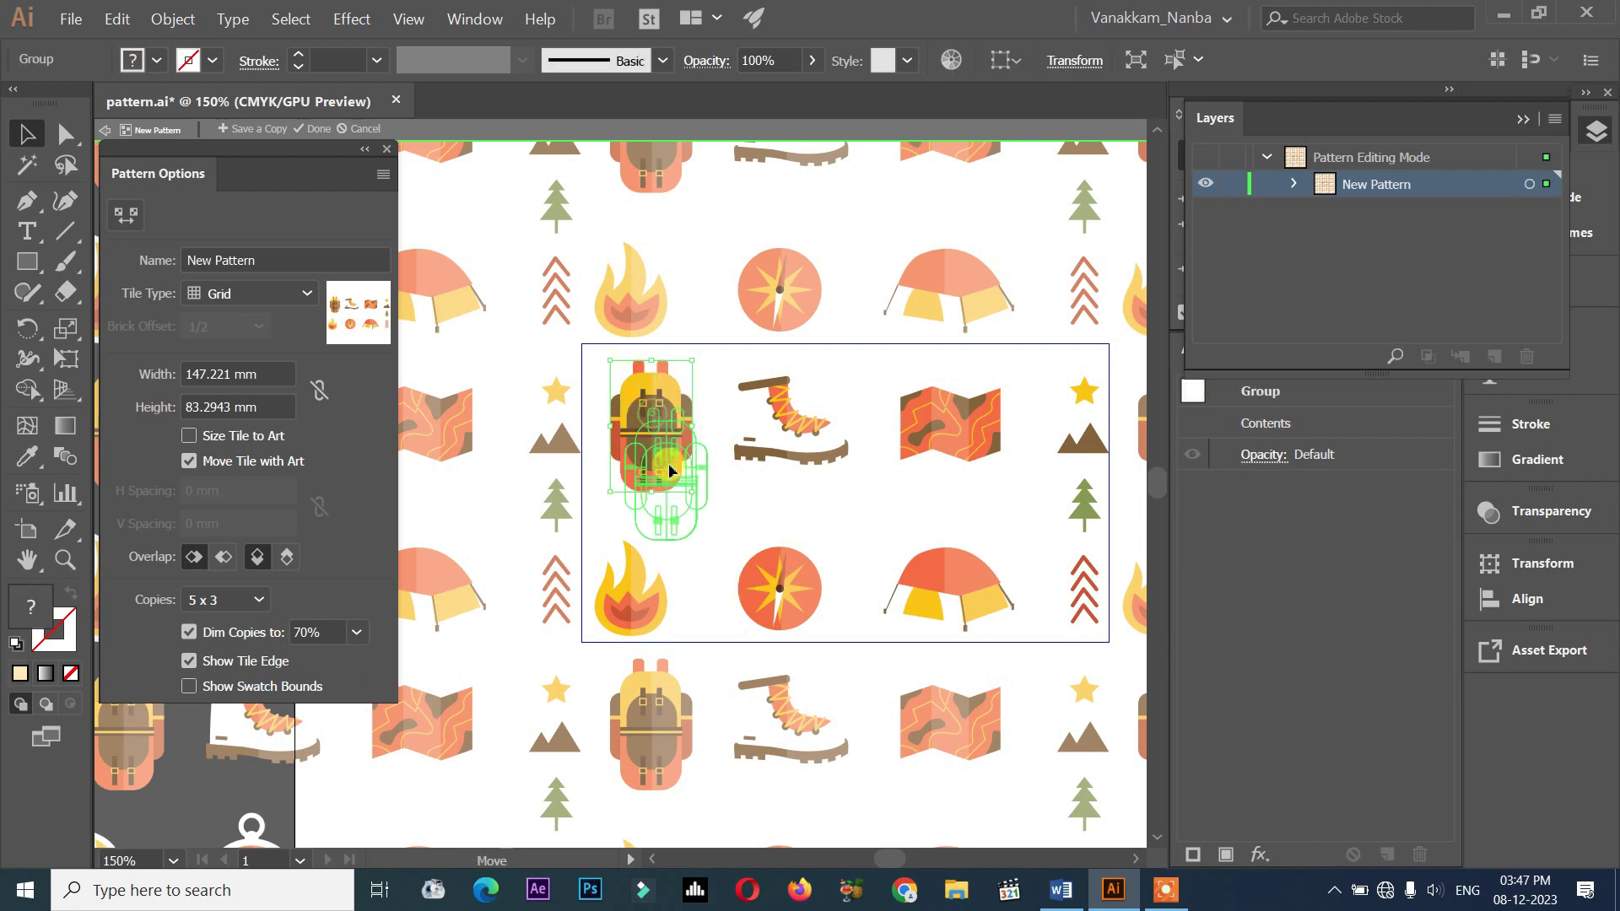
pyautogui.moveTo(671, 437); pyautogui.dragTo(687, 488)
pyautogui.moveTo(813, 434); pyautogui.dragTo(806, 418)
pyautogui.moveTo(957, 446); pyautogui.dragTo(932, 475)
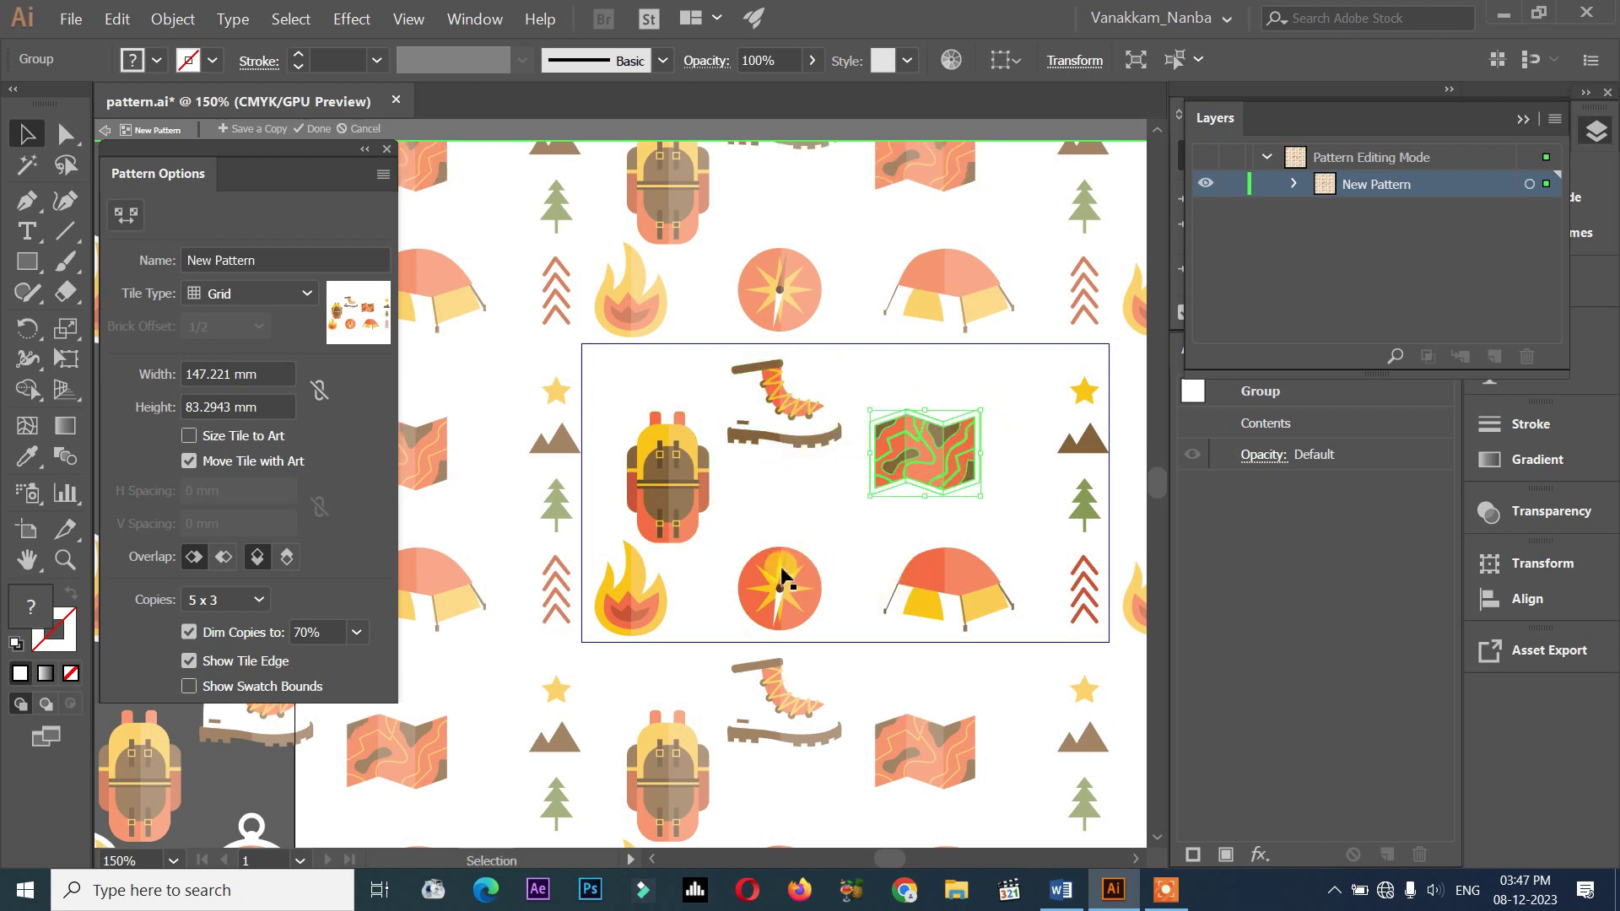
pyautogui.scroll(-1, 793, 717)
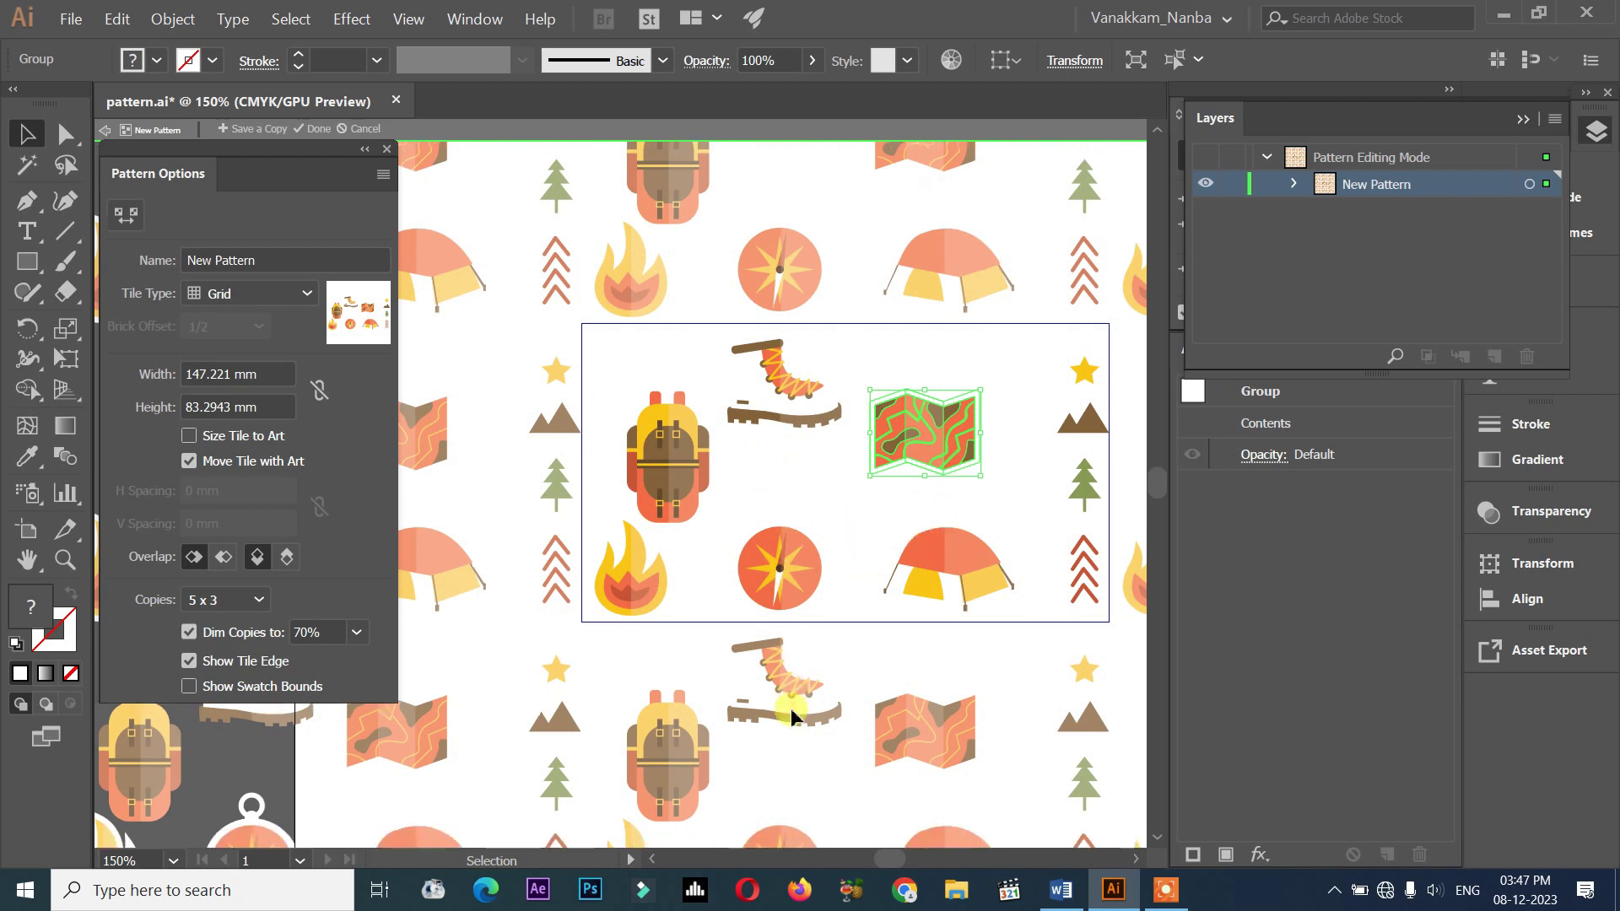
pyautogui.scroll(2, 788, 713)
pyautogui.click(800, 654)
pyautogui.moveTo(802, 653); pyautogui.dragTo(793, 610)
pyautogui.click(911, 518)
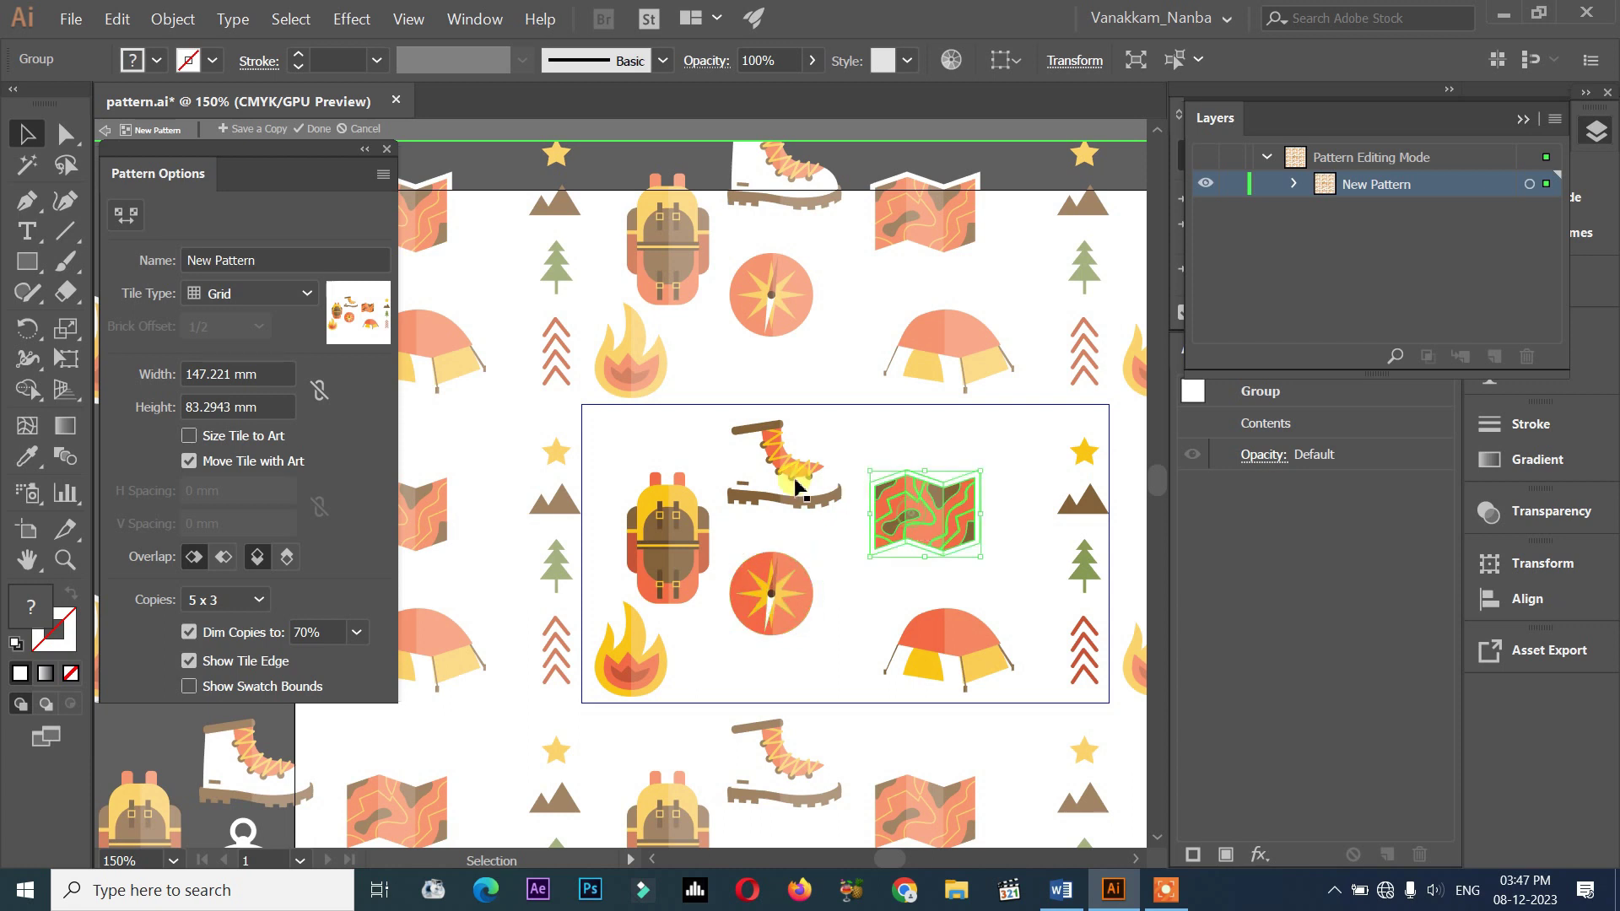
# - Move the tree top-left, the mountain to the top, and the star, tent and chevrons left
pyautogui.moveTo(1090, 569); pyautogui.dragTo(615, 449)
pyautogui.moveTo(785, 468); pyautogui.dragTo(781, 460)
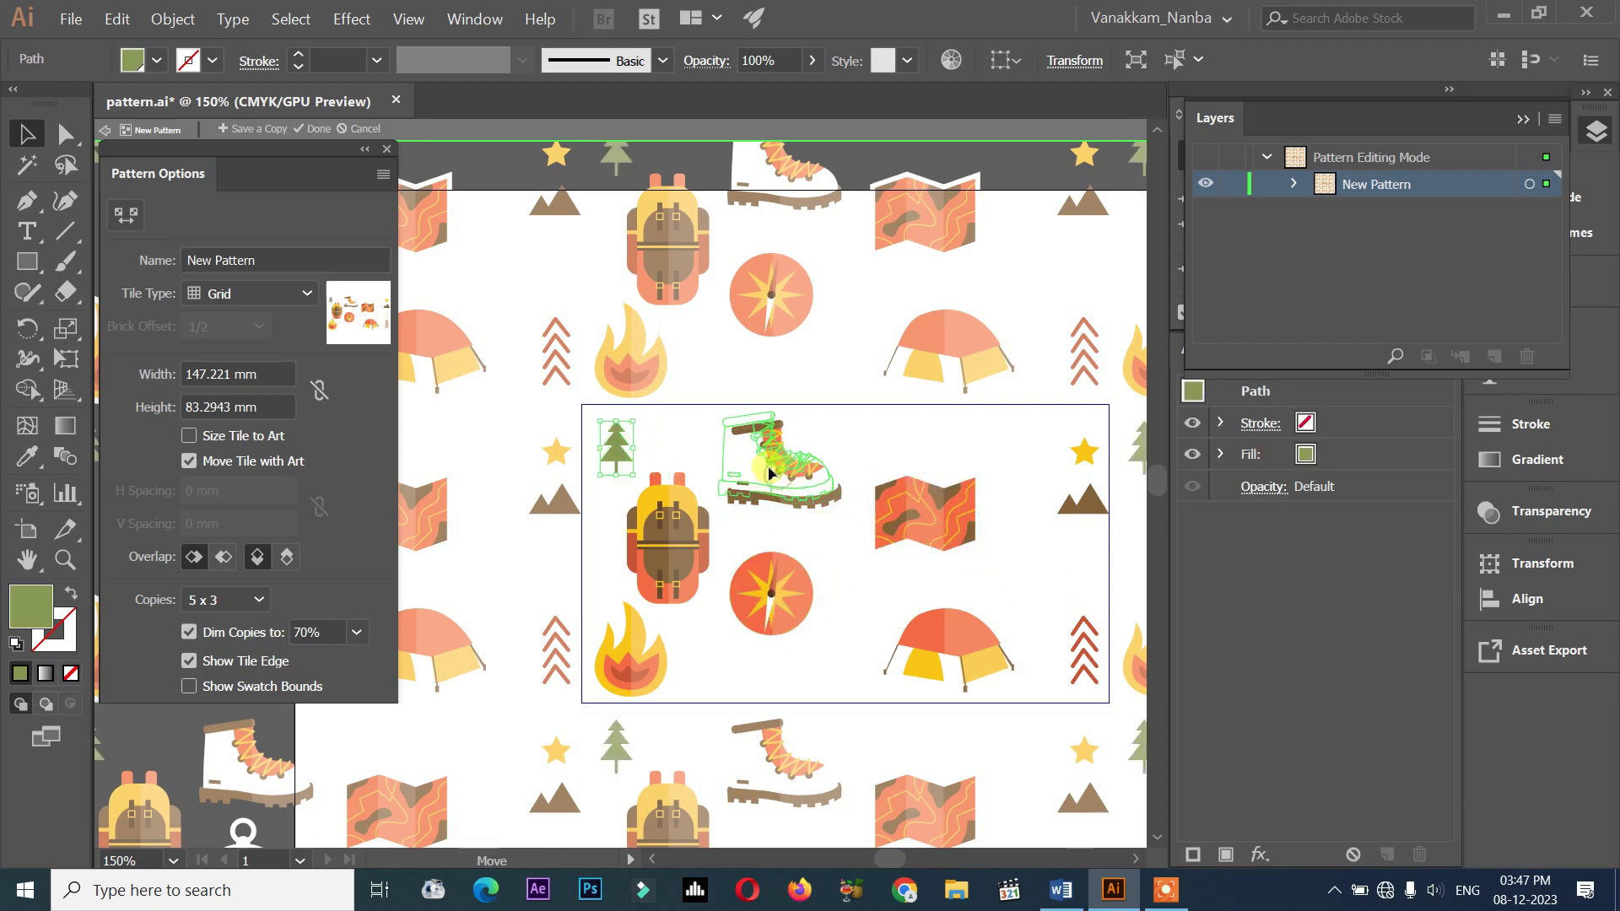
pyautogui.moveTo(1088, 517); pyautogui.dragTo(882, 449)
pyautogui.moveTo(1084, 451); pyautogui.dragTo(841, 540)
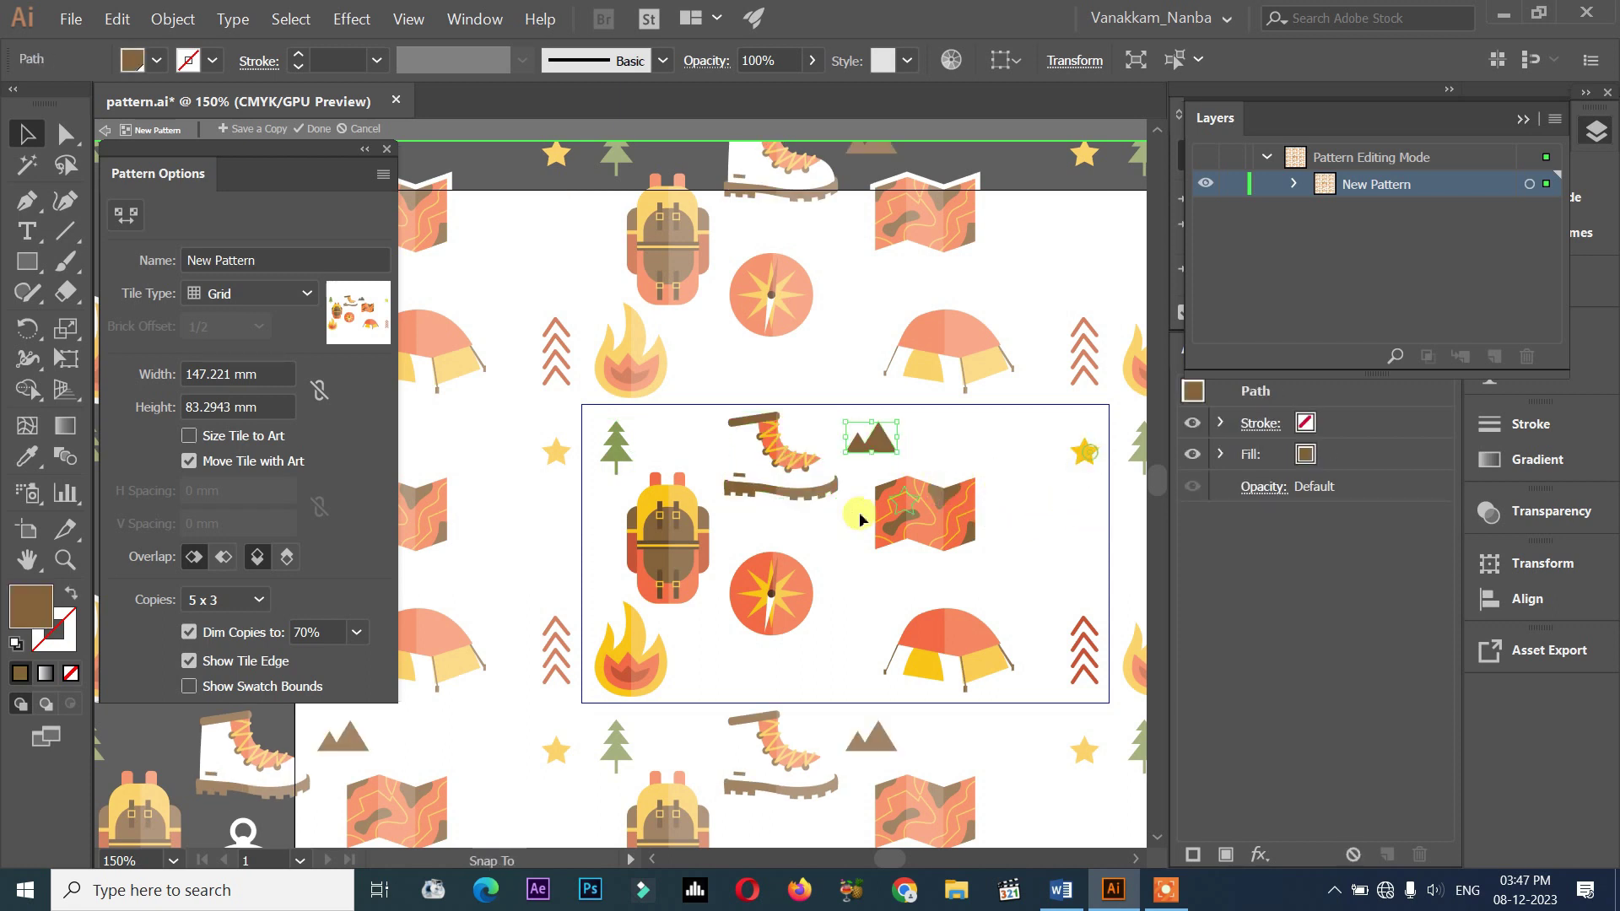
pyautogui.moveTo(950, 652); pyautogui.dragTo(862, 651)
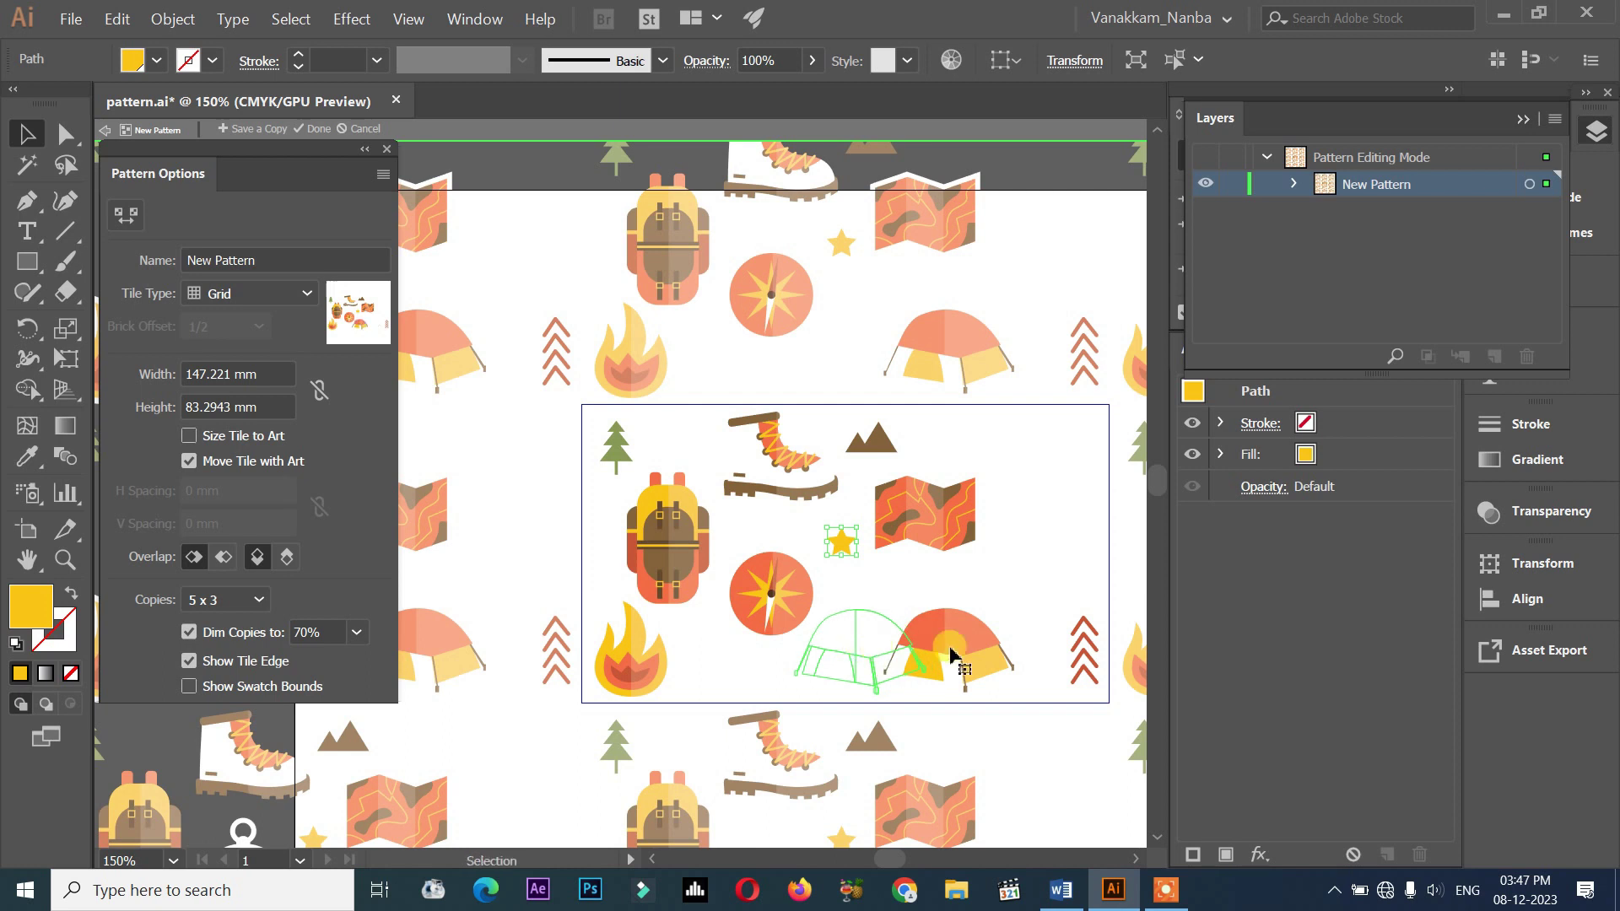
pyautogui.moveTo(1083, 635); pyautogui.dragTo(960, 624)
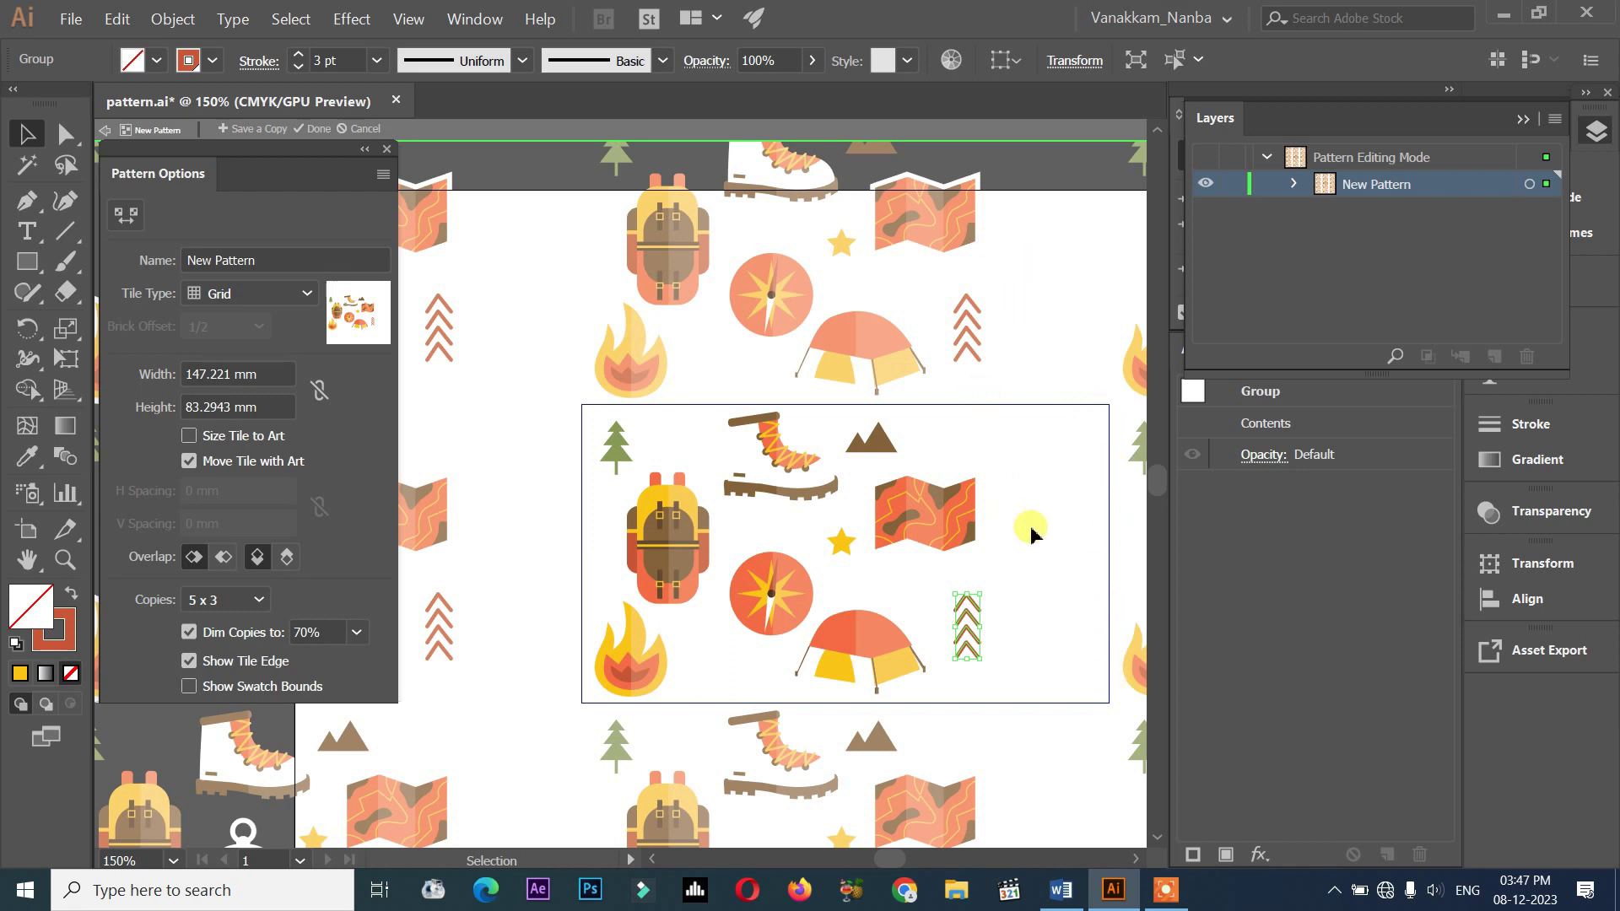
pyautogui.keyDown('alt'); pyautogui.scroll(-1, 1031, 531); pyautogui.keyUp('alt')
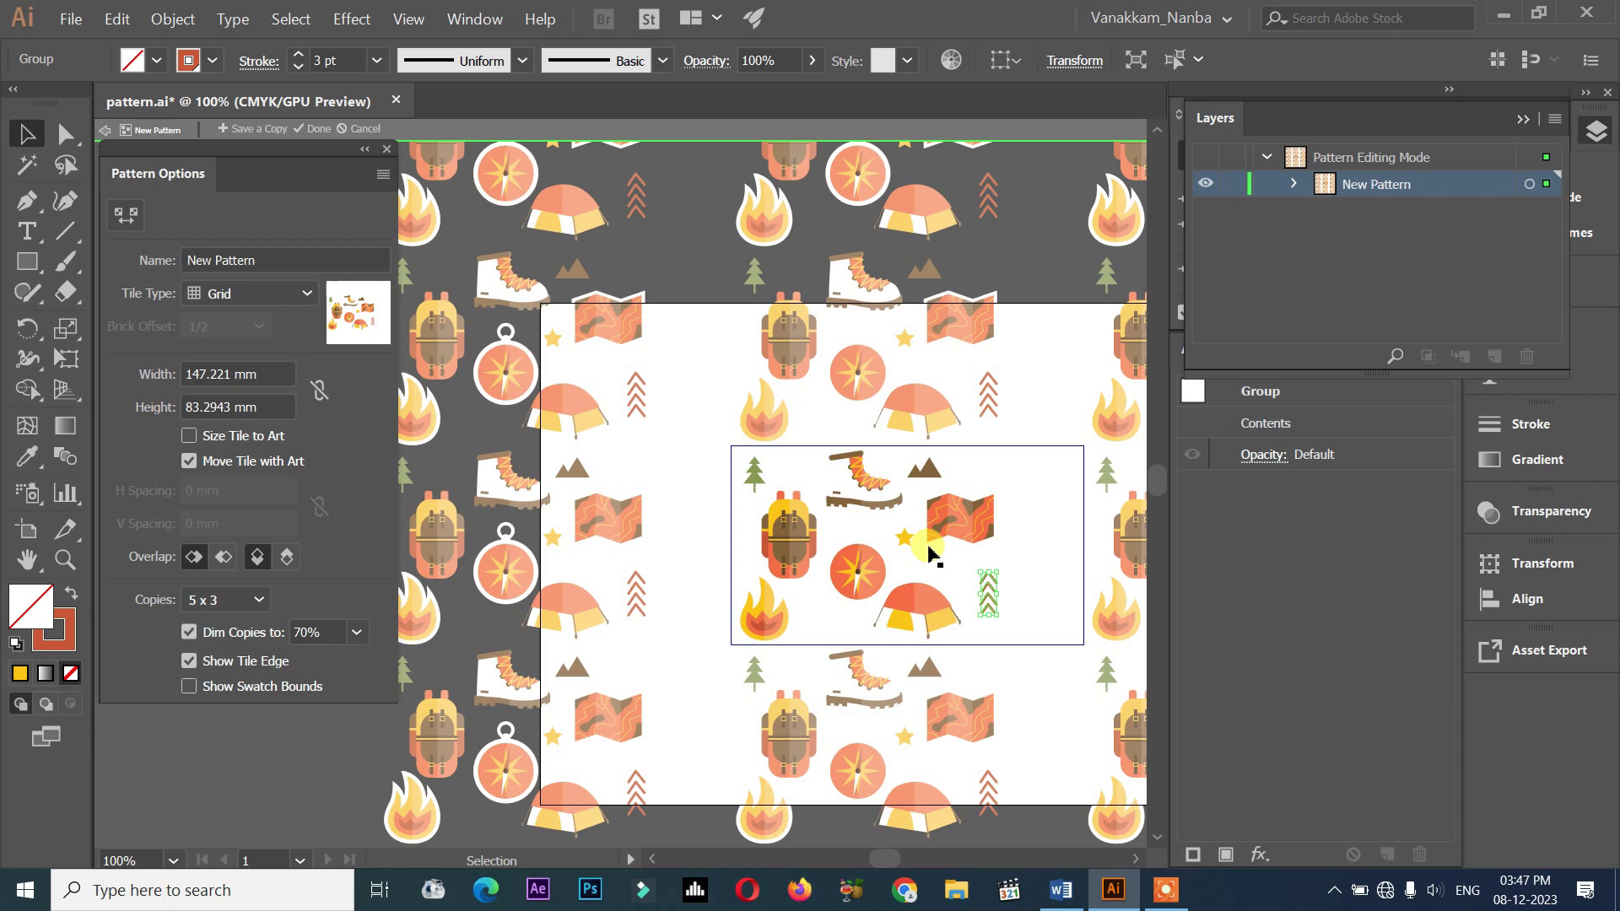
pyautogui.hscroll(3, 936, 539)
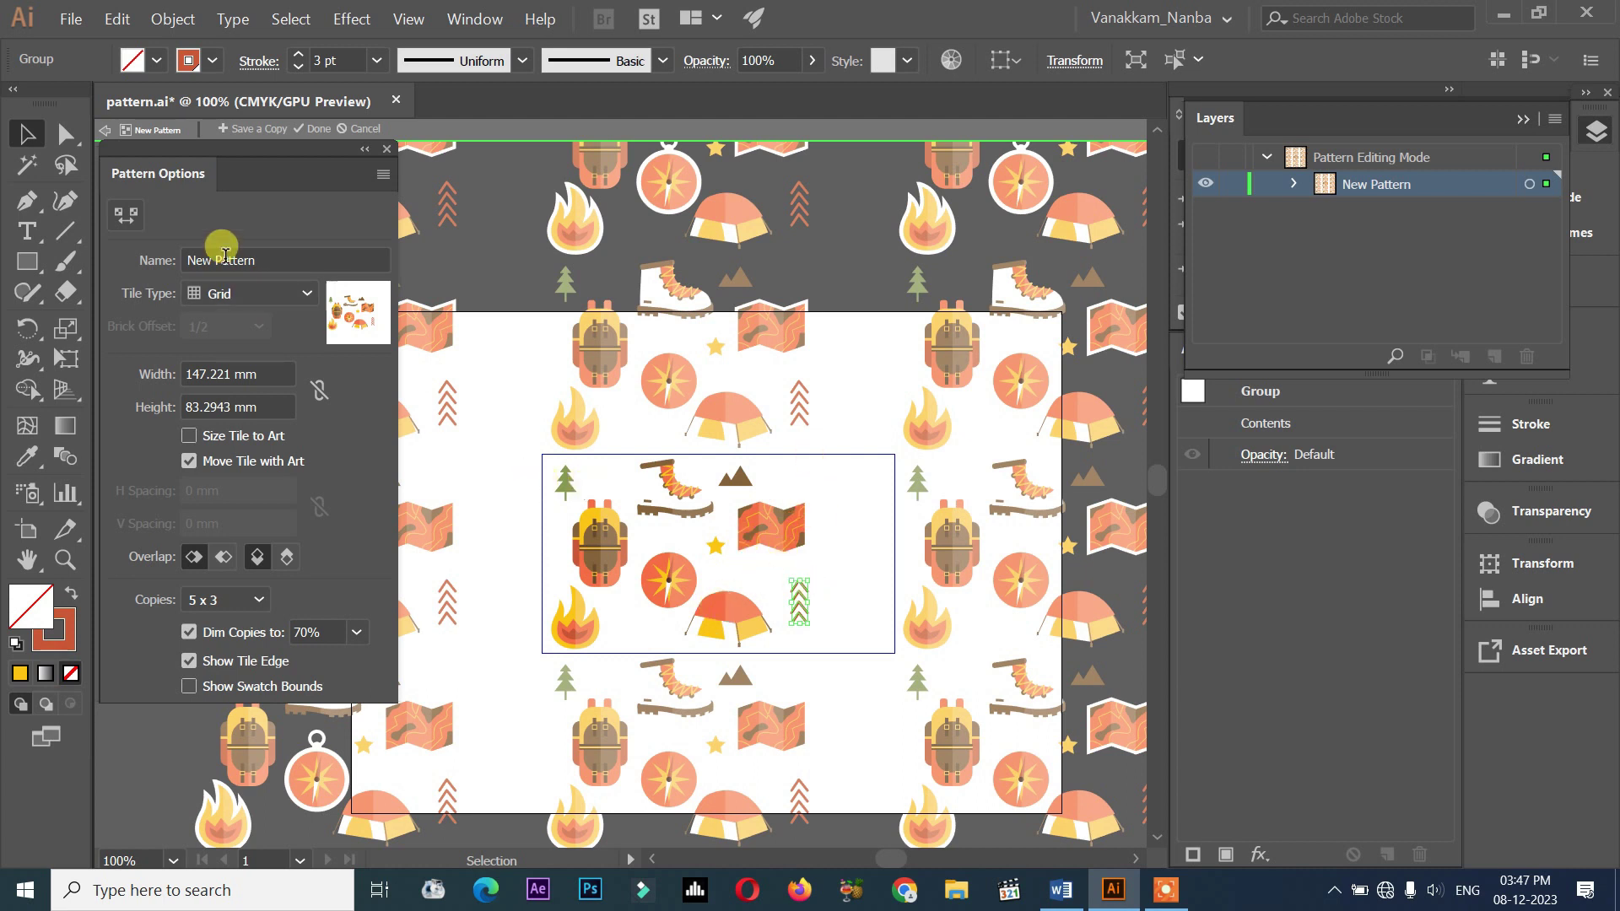
pyautogui.moveTo(237, 159)
pyautogui.mouseDown()
pyautogui.moveTo(283, 166)
pyautogui.moveTo(287, 206)
pyautogui.mouseUp()
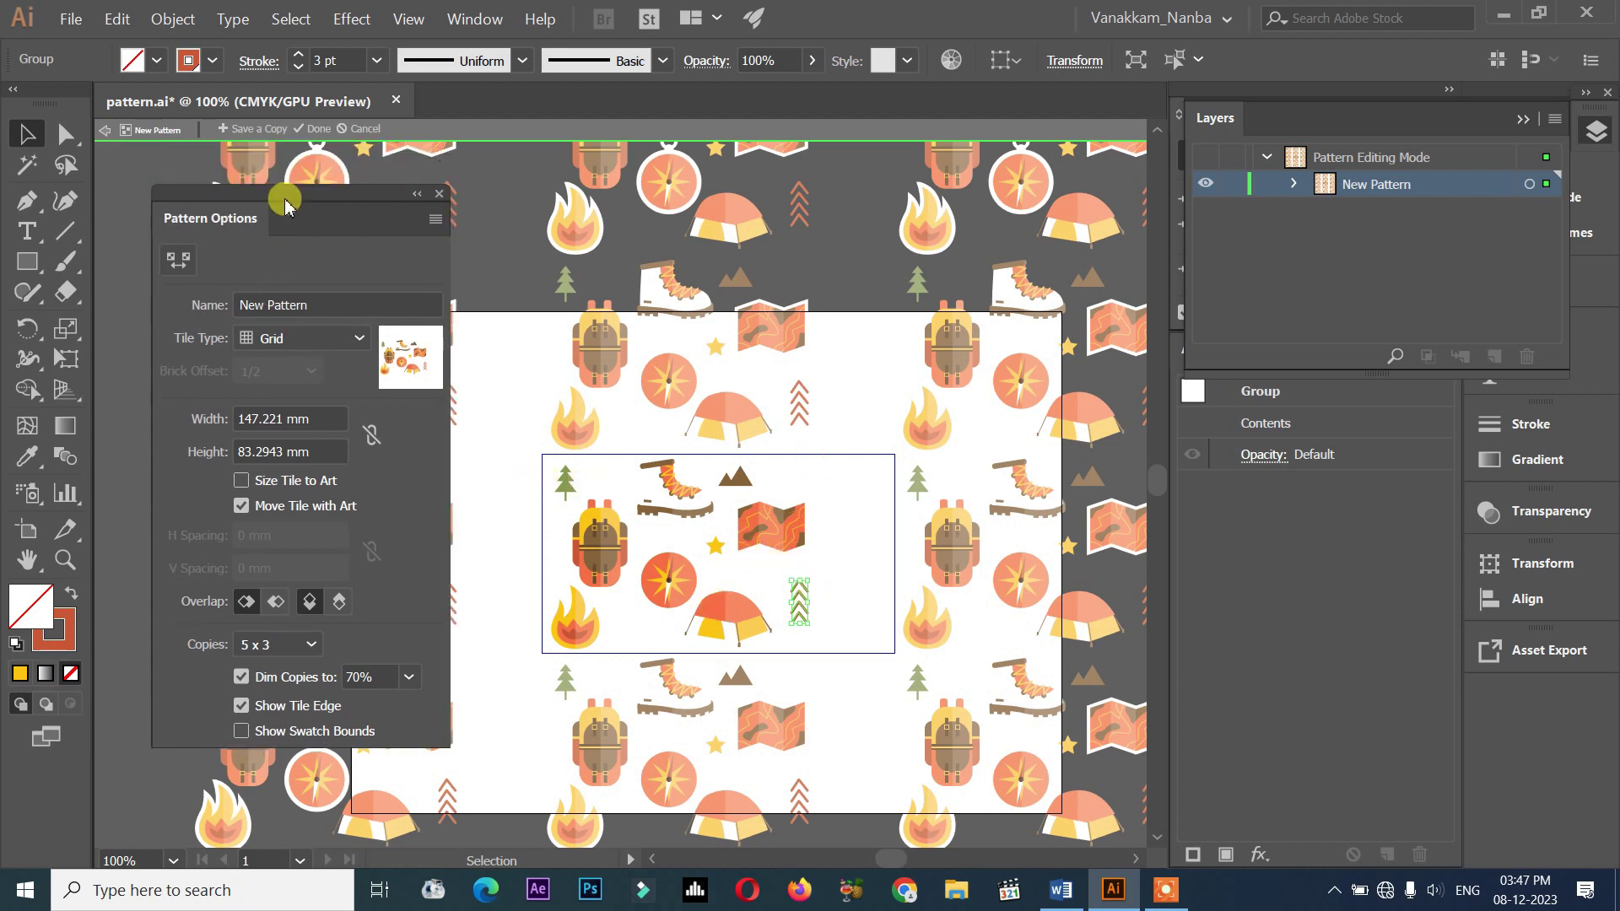
# - Drag the tile's right edge left with the Pattern Tile Tool to about 115 mm wide, checking the repeat
pyautogui.click(184, 262)
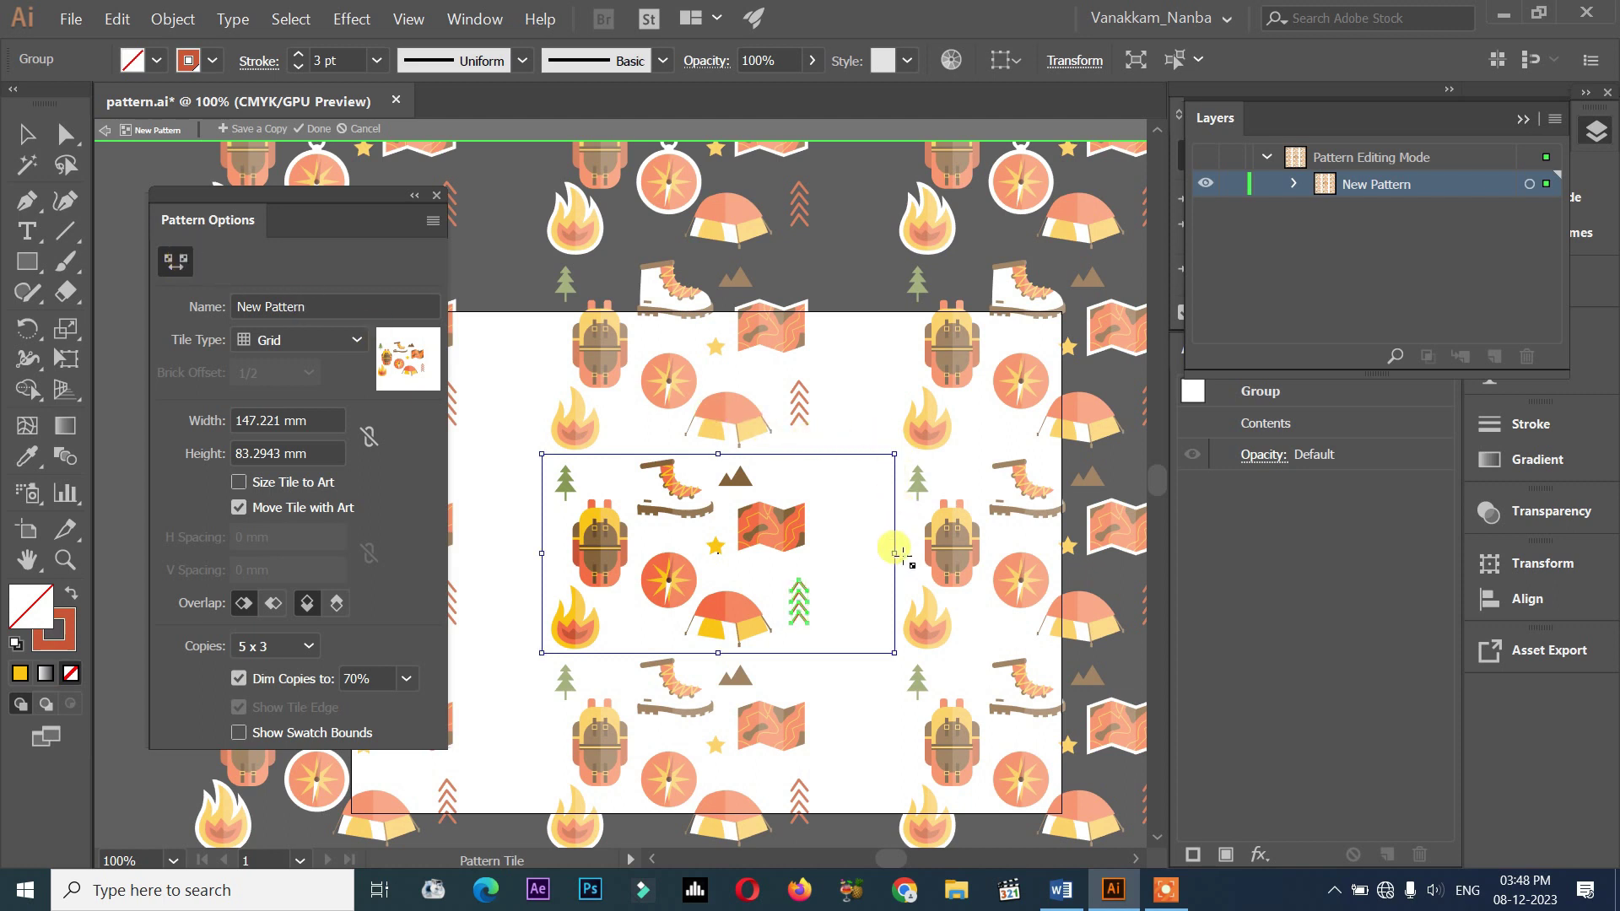
pyautogui.moveTo(894, 553); pyautogui.dragTo(818, 553)
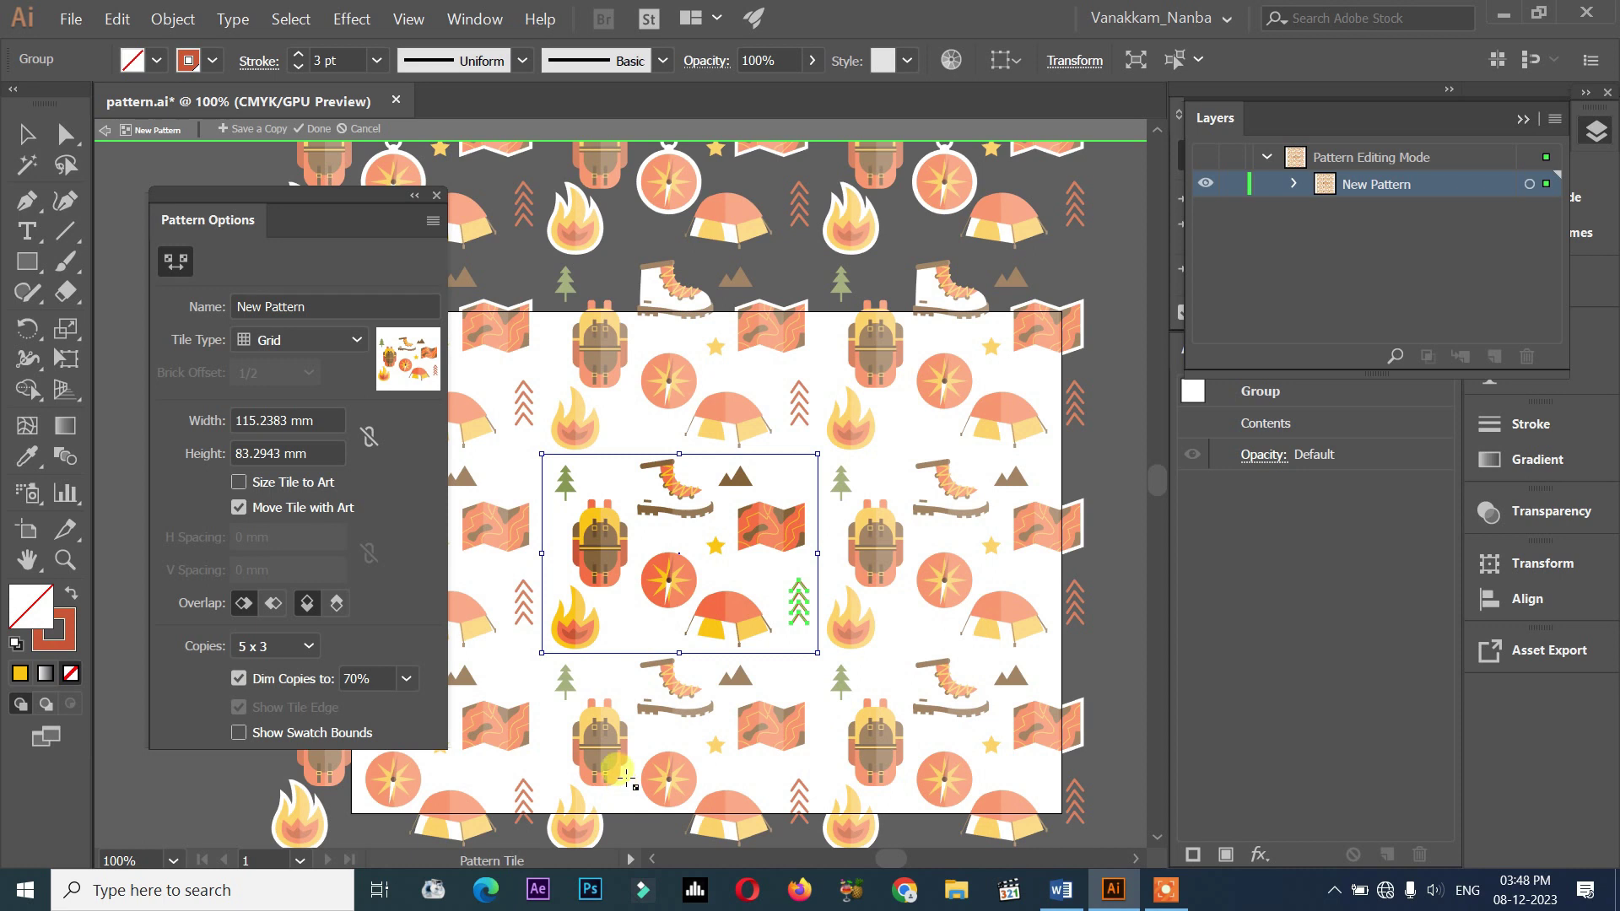
pyautogui.scroll(2, 840, 557)
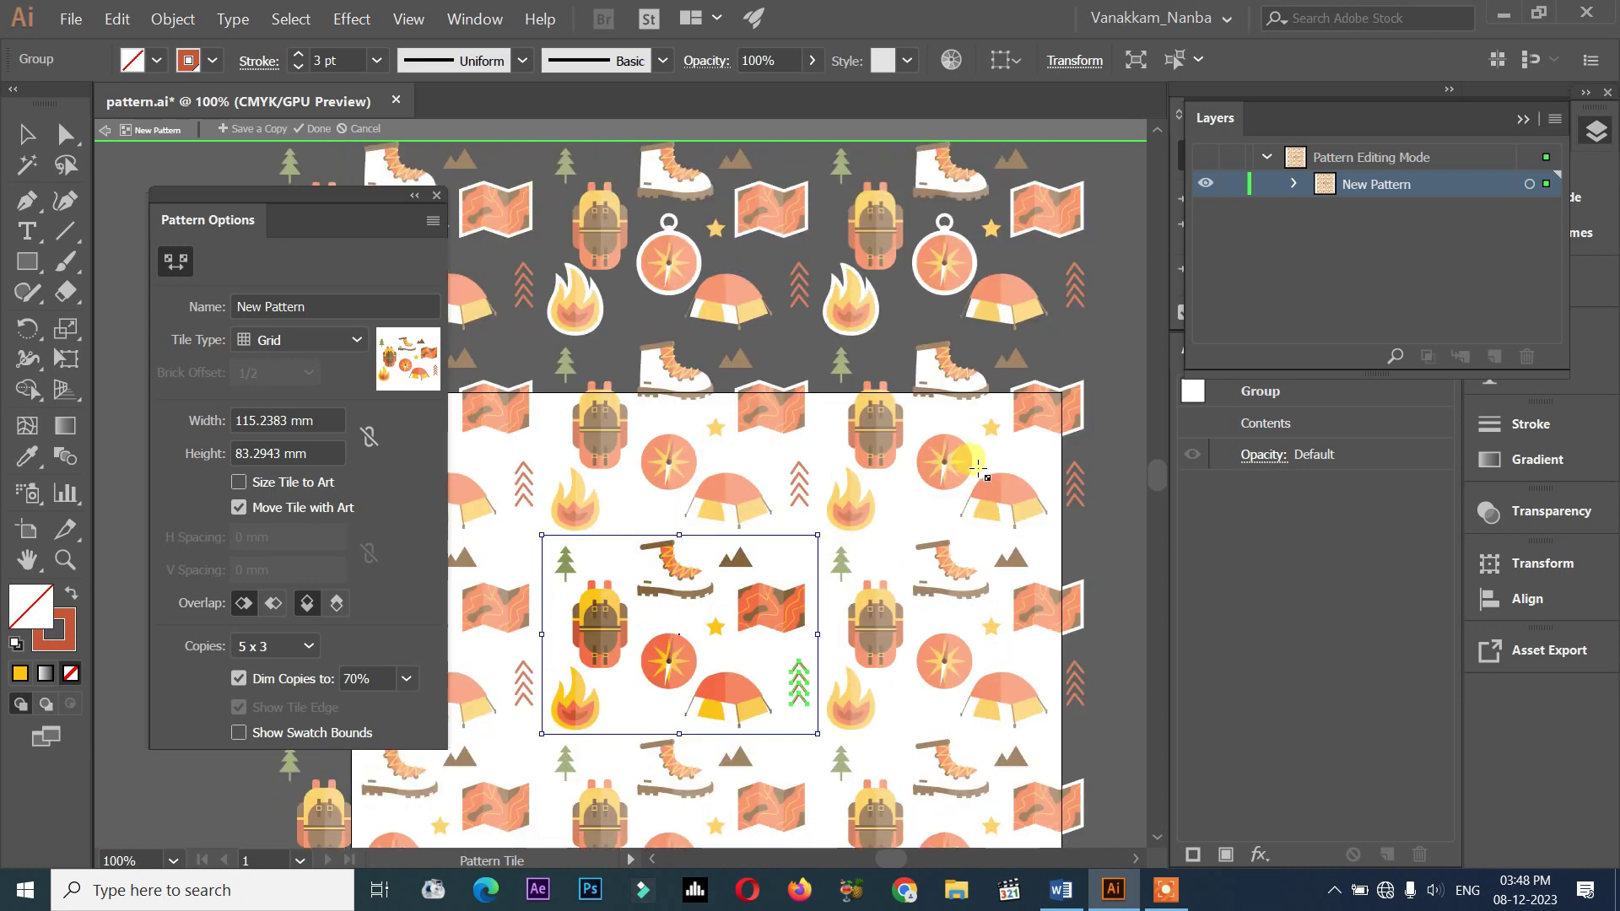
pyautogui.scroll(3, 700, 506)
pyautogui.moveTo(654, 607)
pyautogui.mouseDown()
pyautogui.moveTo(879, 366)
pyautogui.moveTo(951, 350)
pyautogui.mouseUp()
pyautogui.scroll(-2, 880, 366)
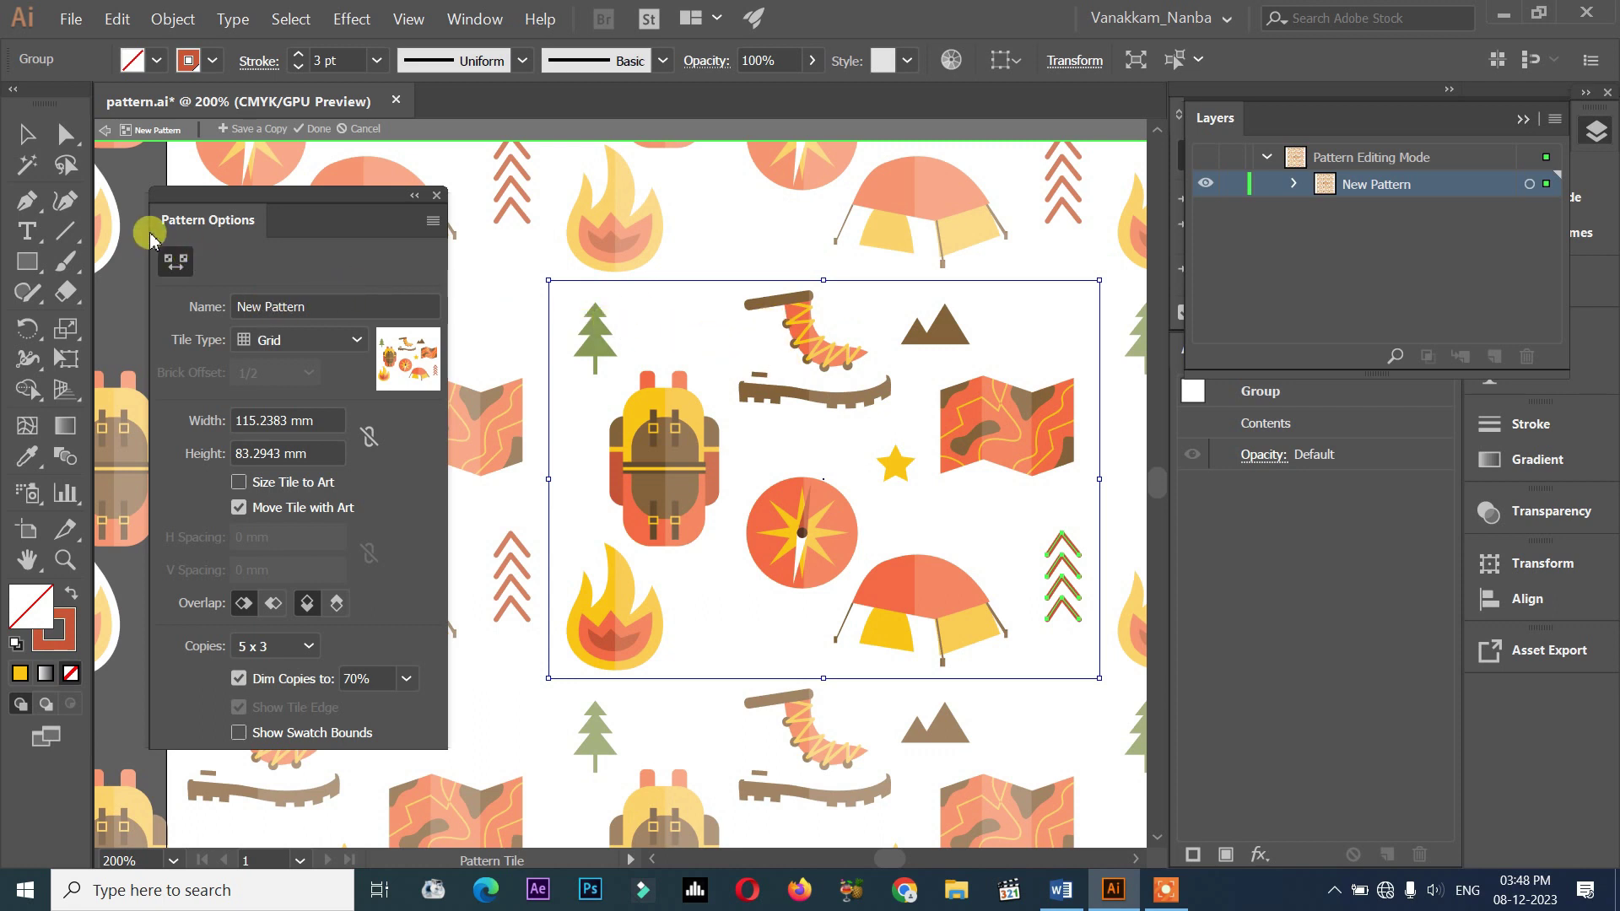
pyautogui.click(174, 258)
# - Drag the boot up so it crosses the tile's top edge
pyautogui.click(849, 371)
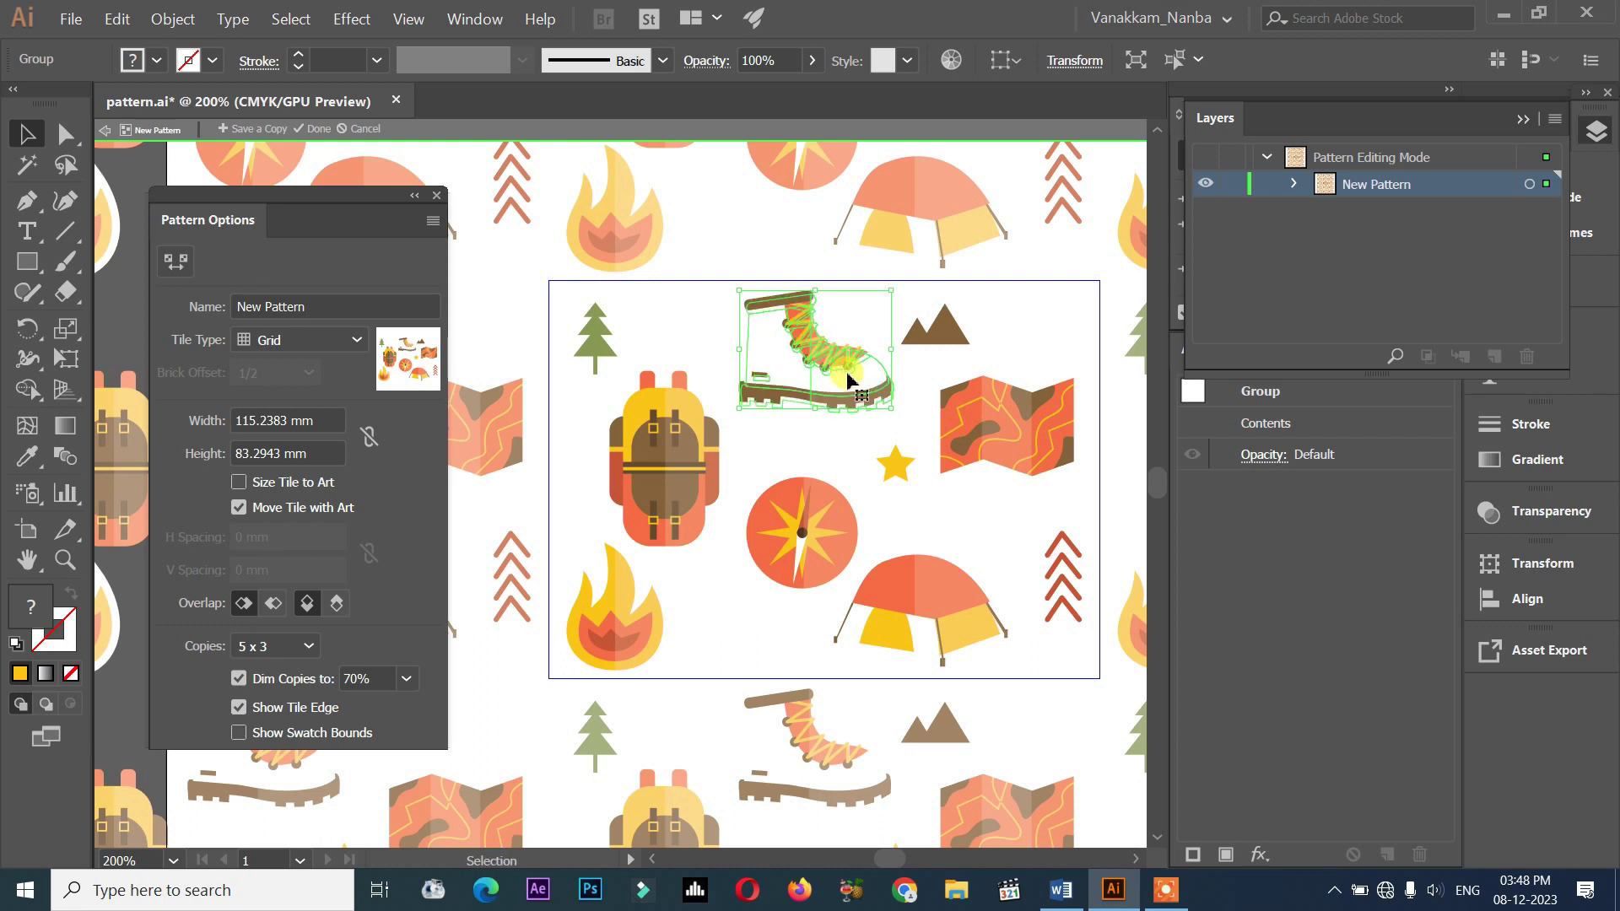
pyautogui.moveTo(846, 375); pyautogui.dragTo(848, 379)
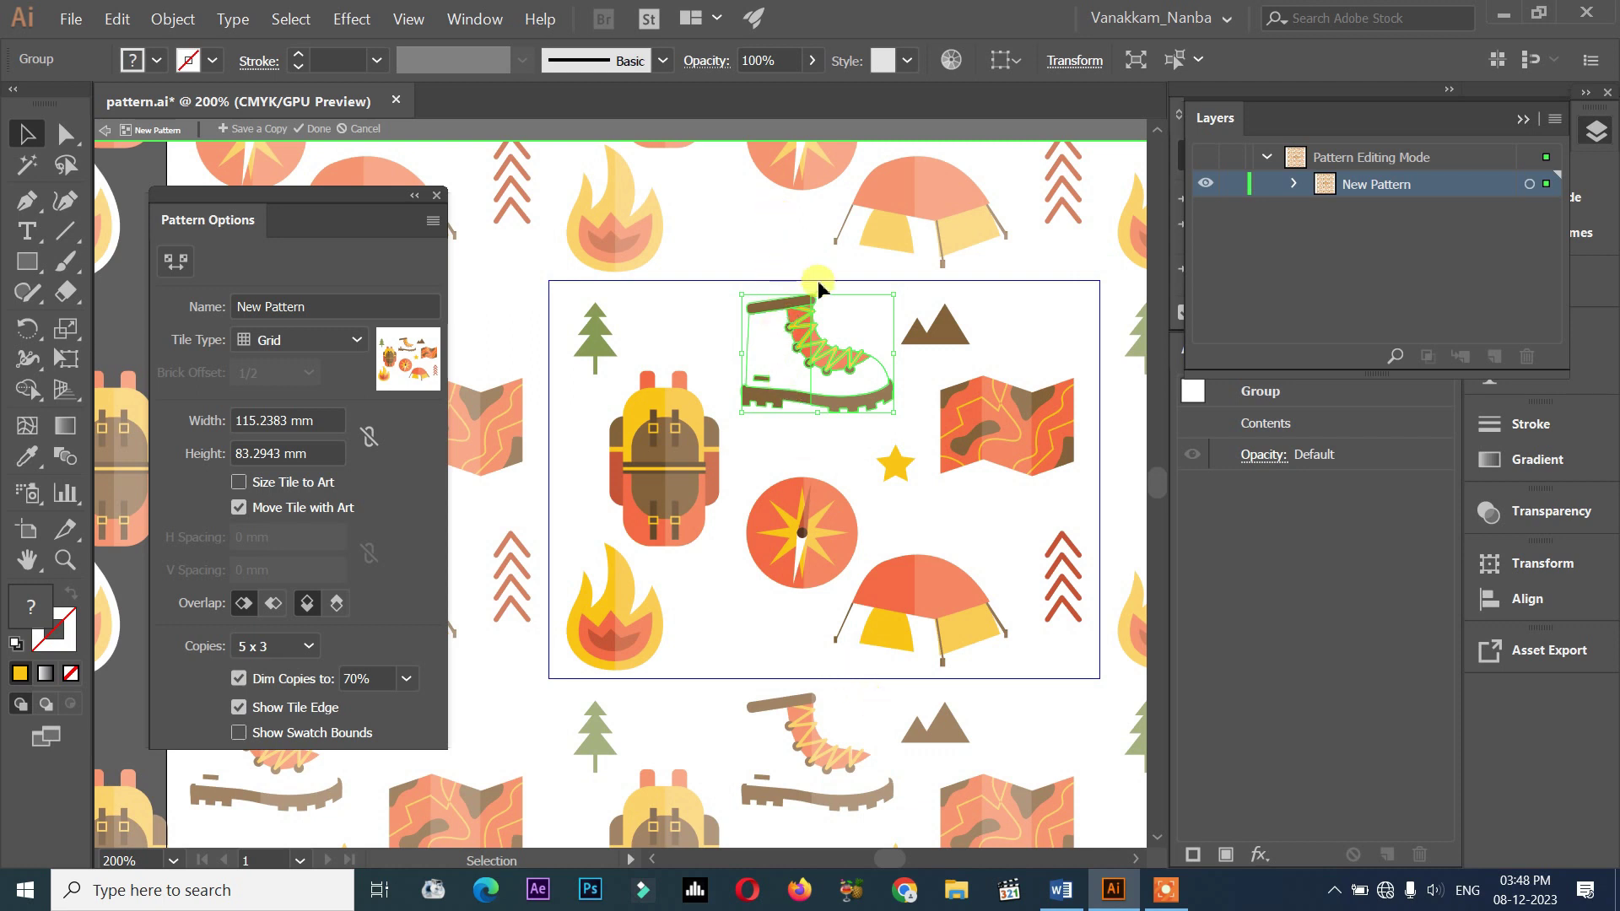
pyautogui.moveTo(847, 373)
pyautogui.mouseDown()
pyautogui.moveTo(820, 348)
pyautogui.moveTo(824, 309)
pyautogui.mouseUp()
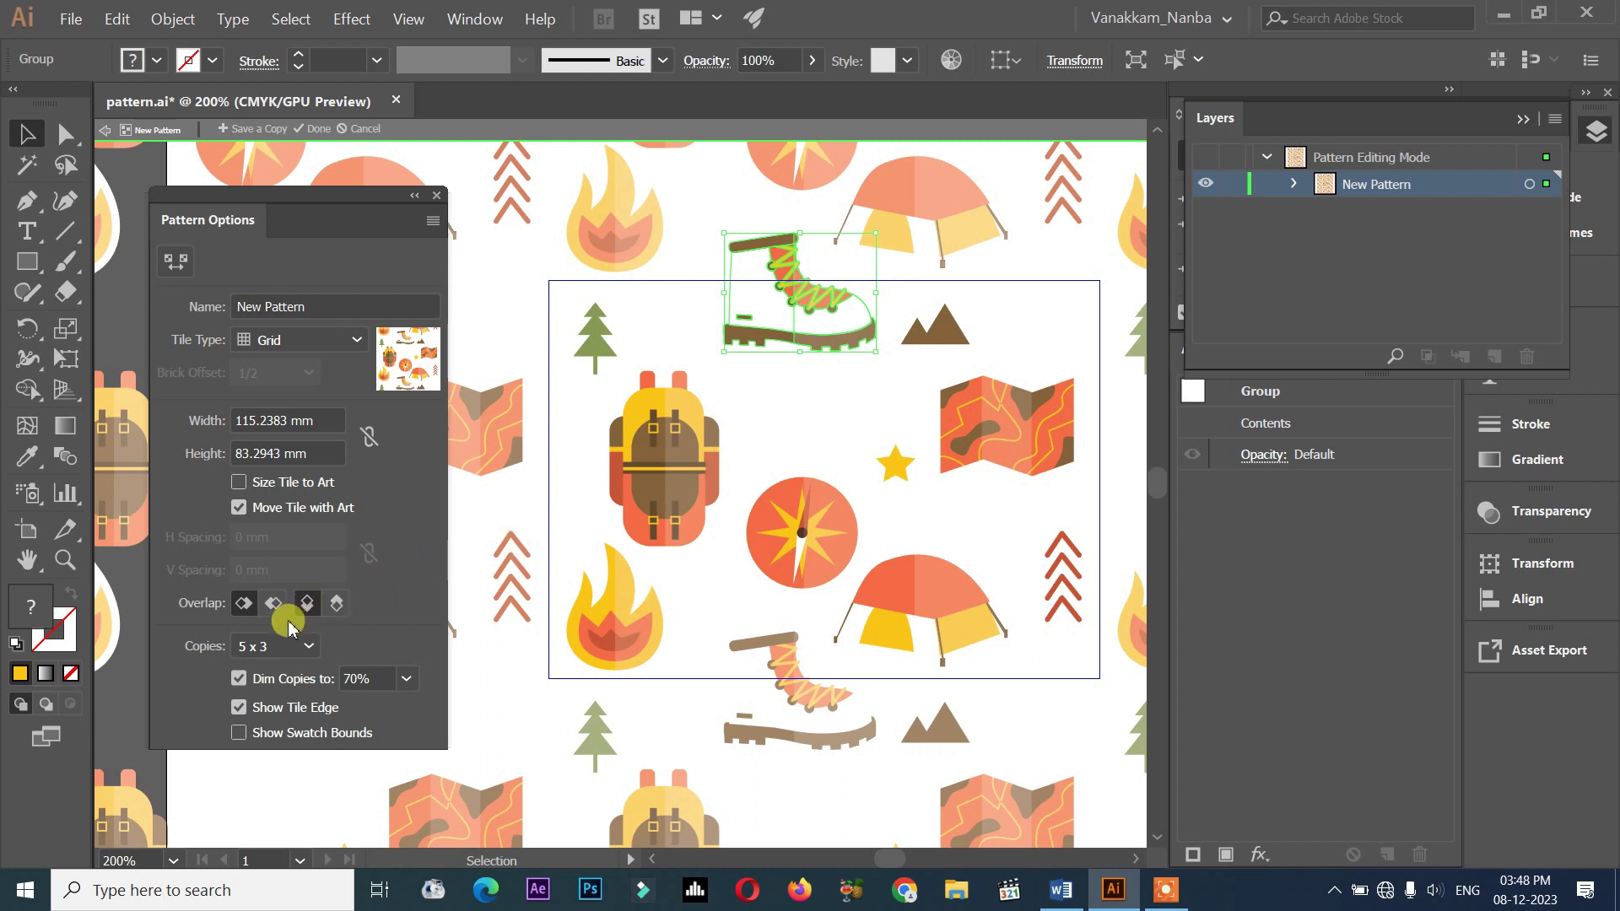
pyautogui.click(337, 621)
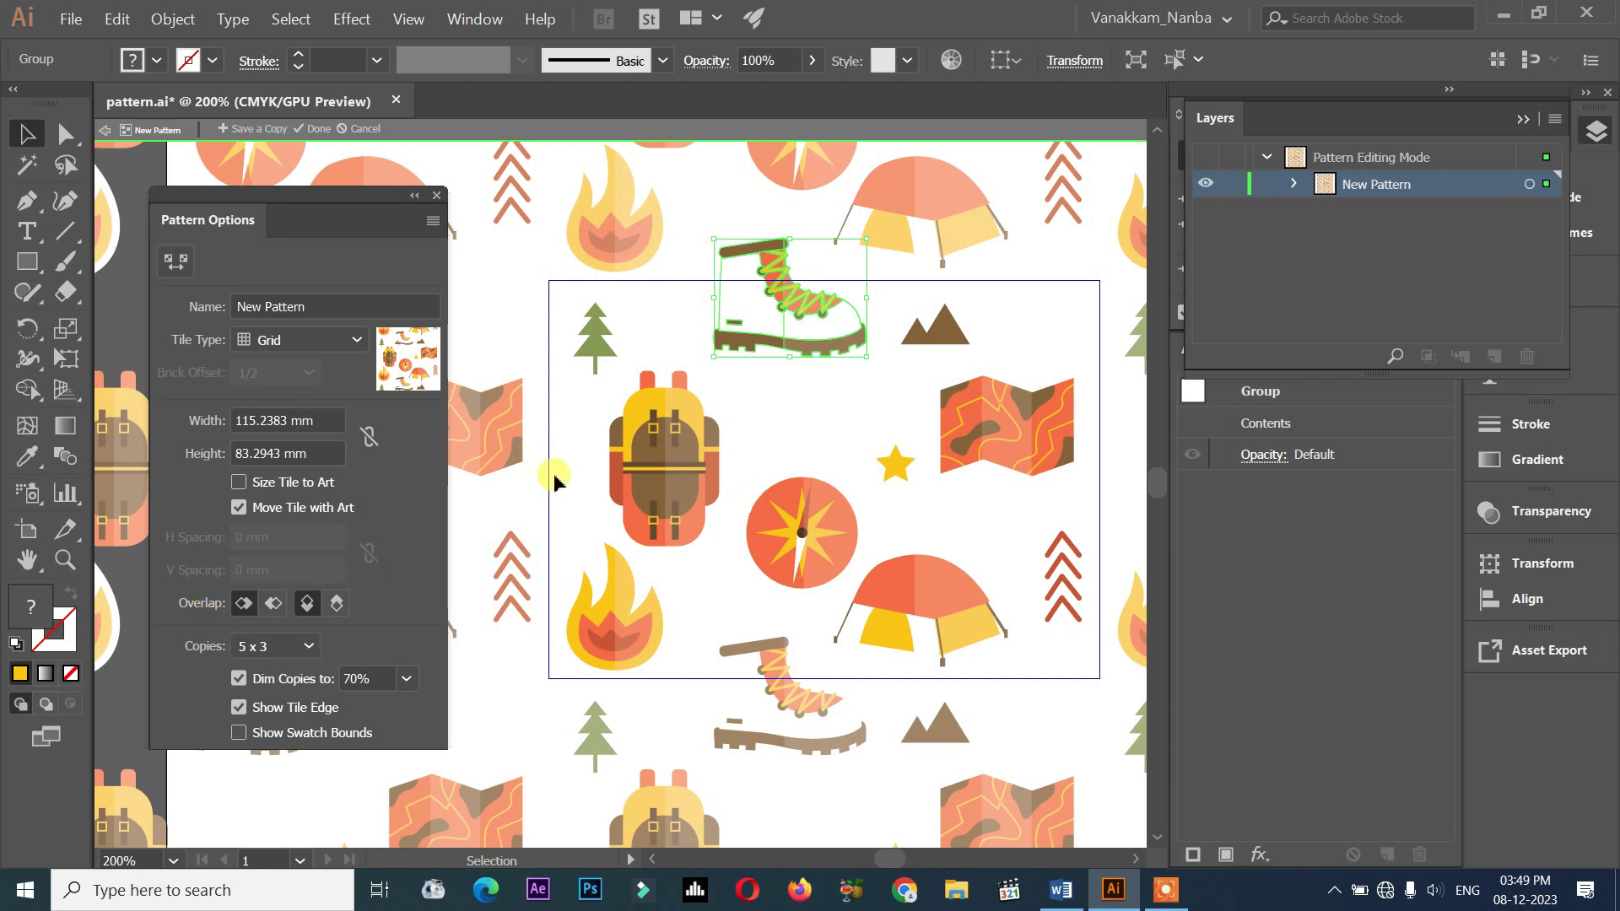
# - Move the green tree onto the tile's left edge
pyautogui.click(667, 481)
pyautogui.click(601, 354)
pyautogui.moveTo(601, 358); pyautogui.dragTo(558, 350)
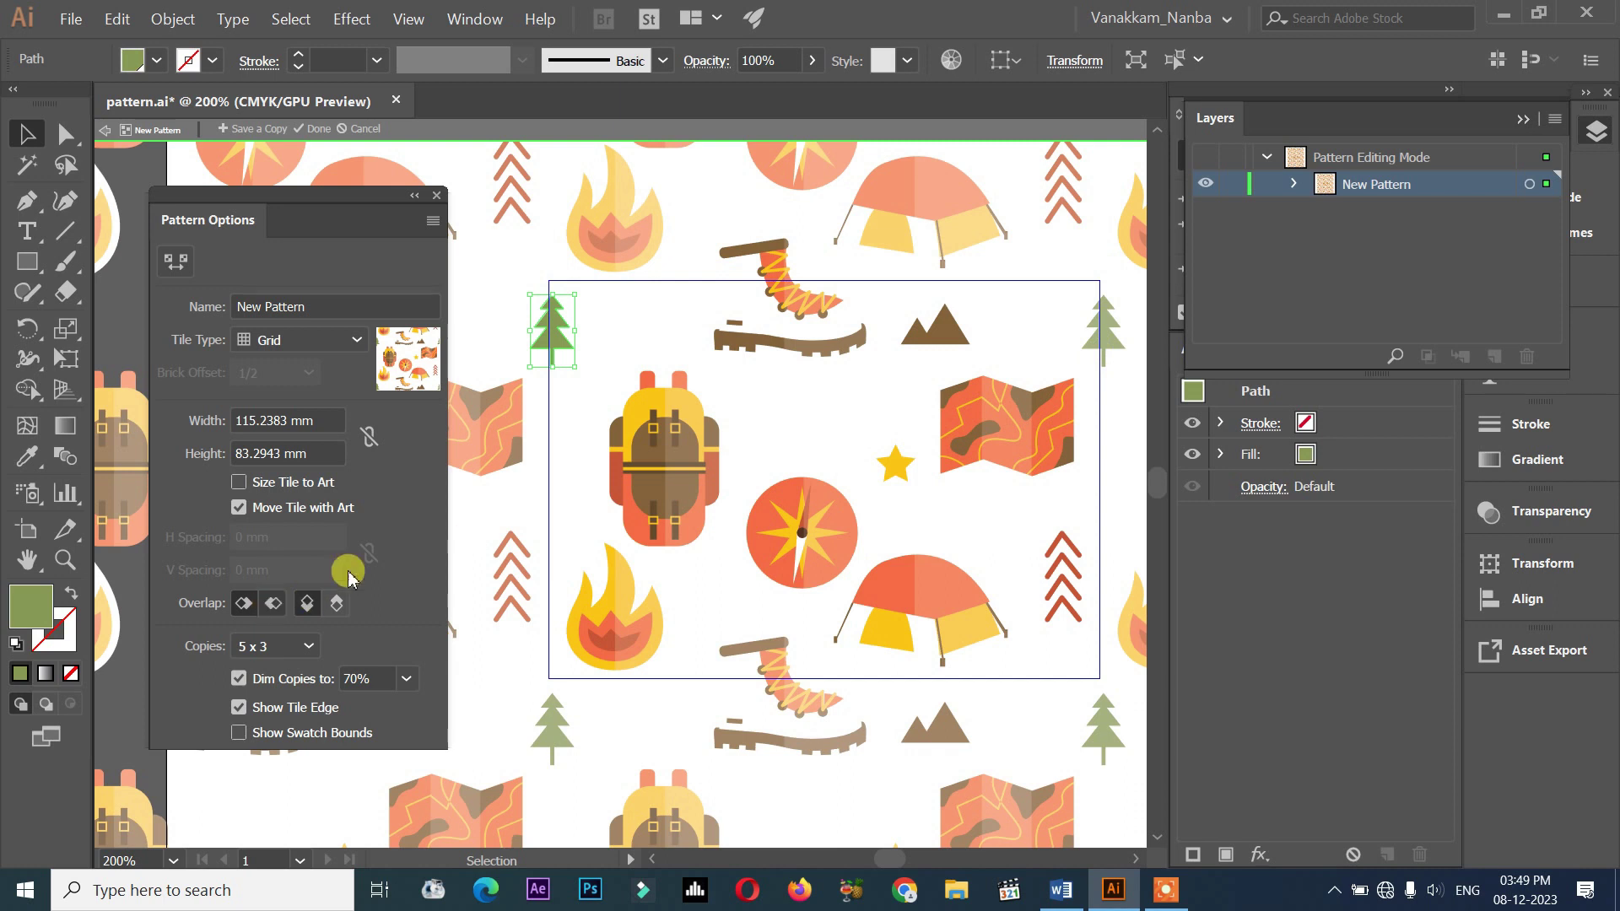
# - Set Overlap to Bottom in Front after trying the Right, Left and Top options
pyautogui.click(274, 603)
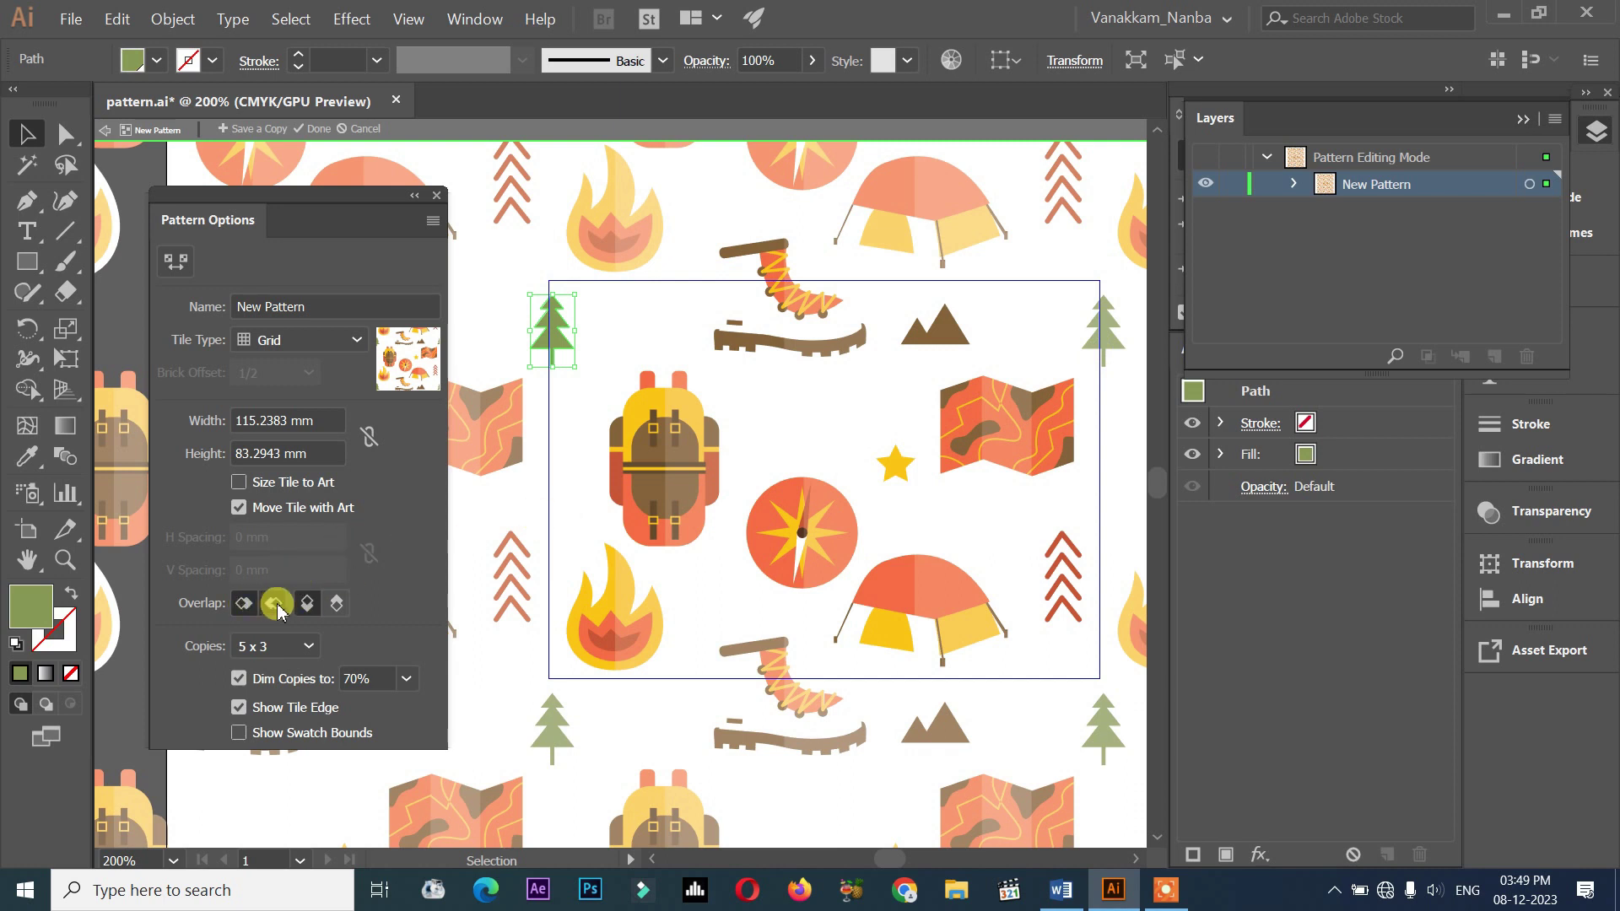
pyautogui.click(244, 606)
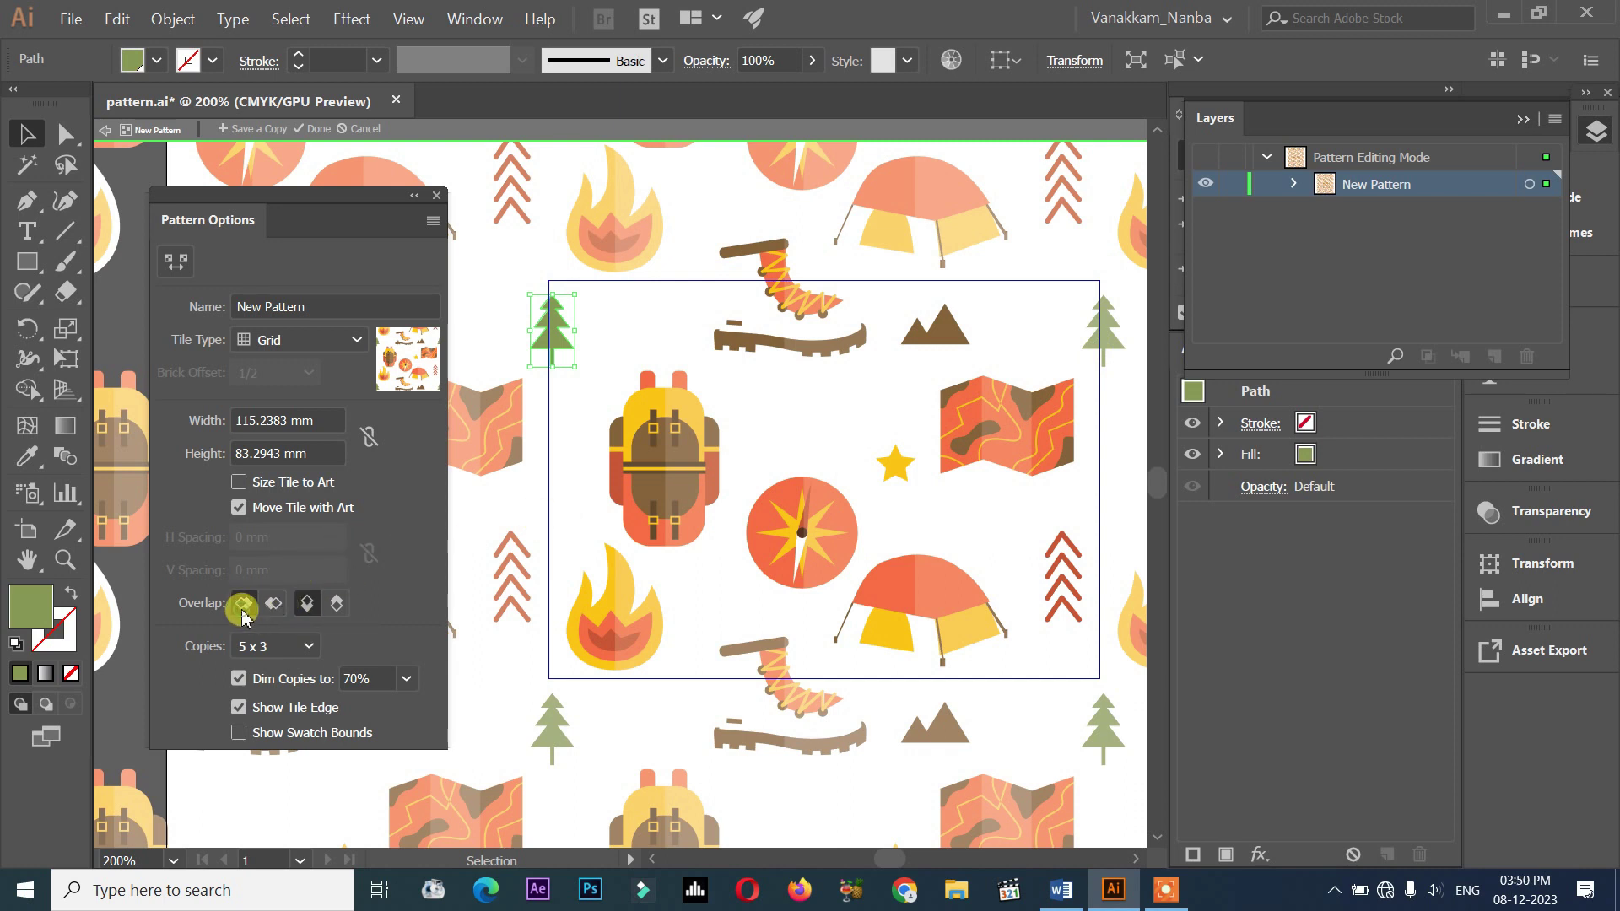
pyautogui.click(811, 334)
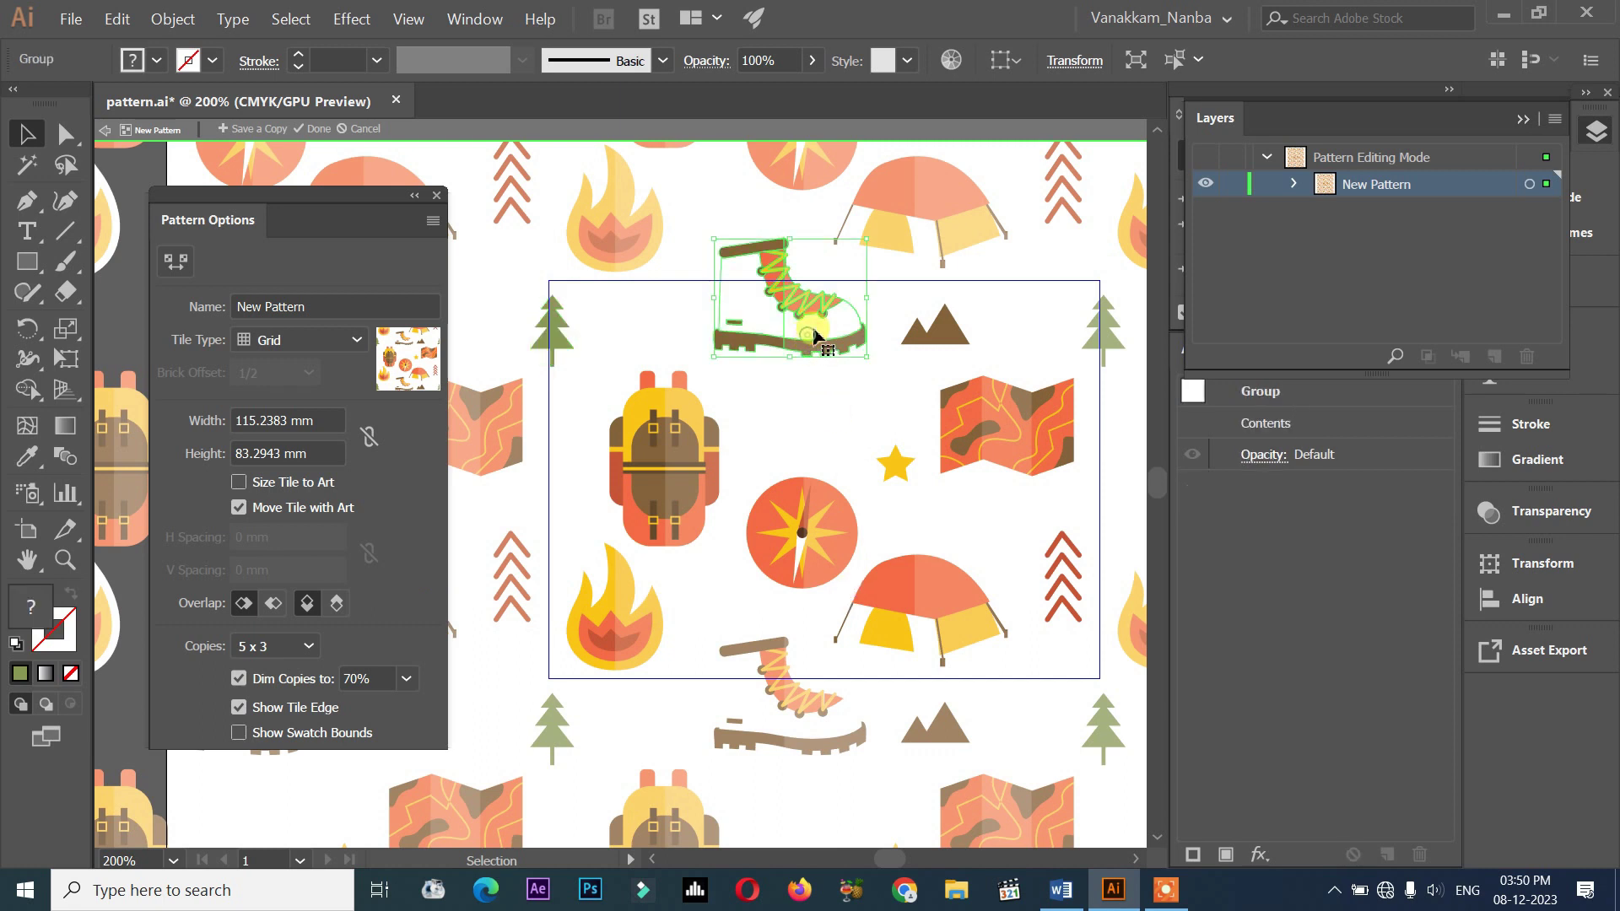
pyautogui.click(310, 601)
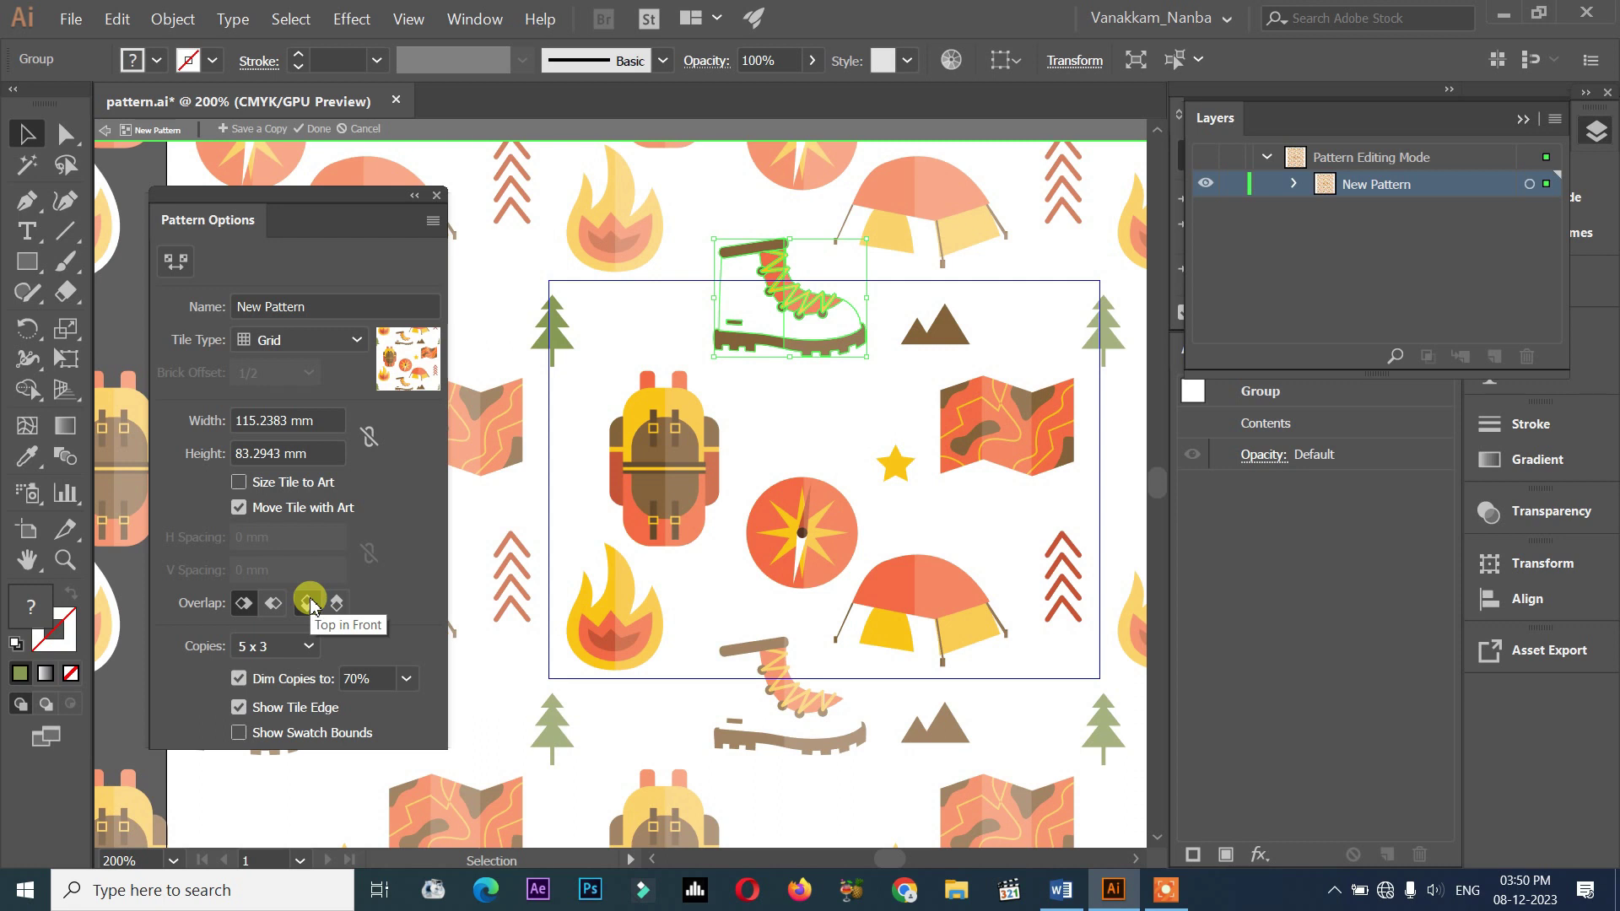
pyautogui.click(334, 607)
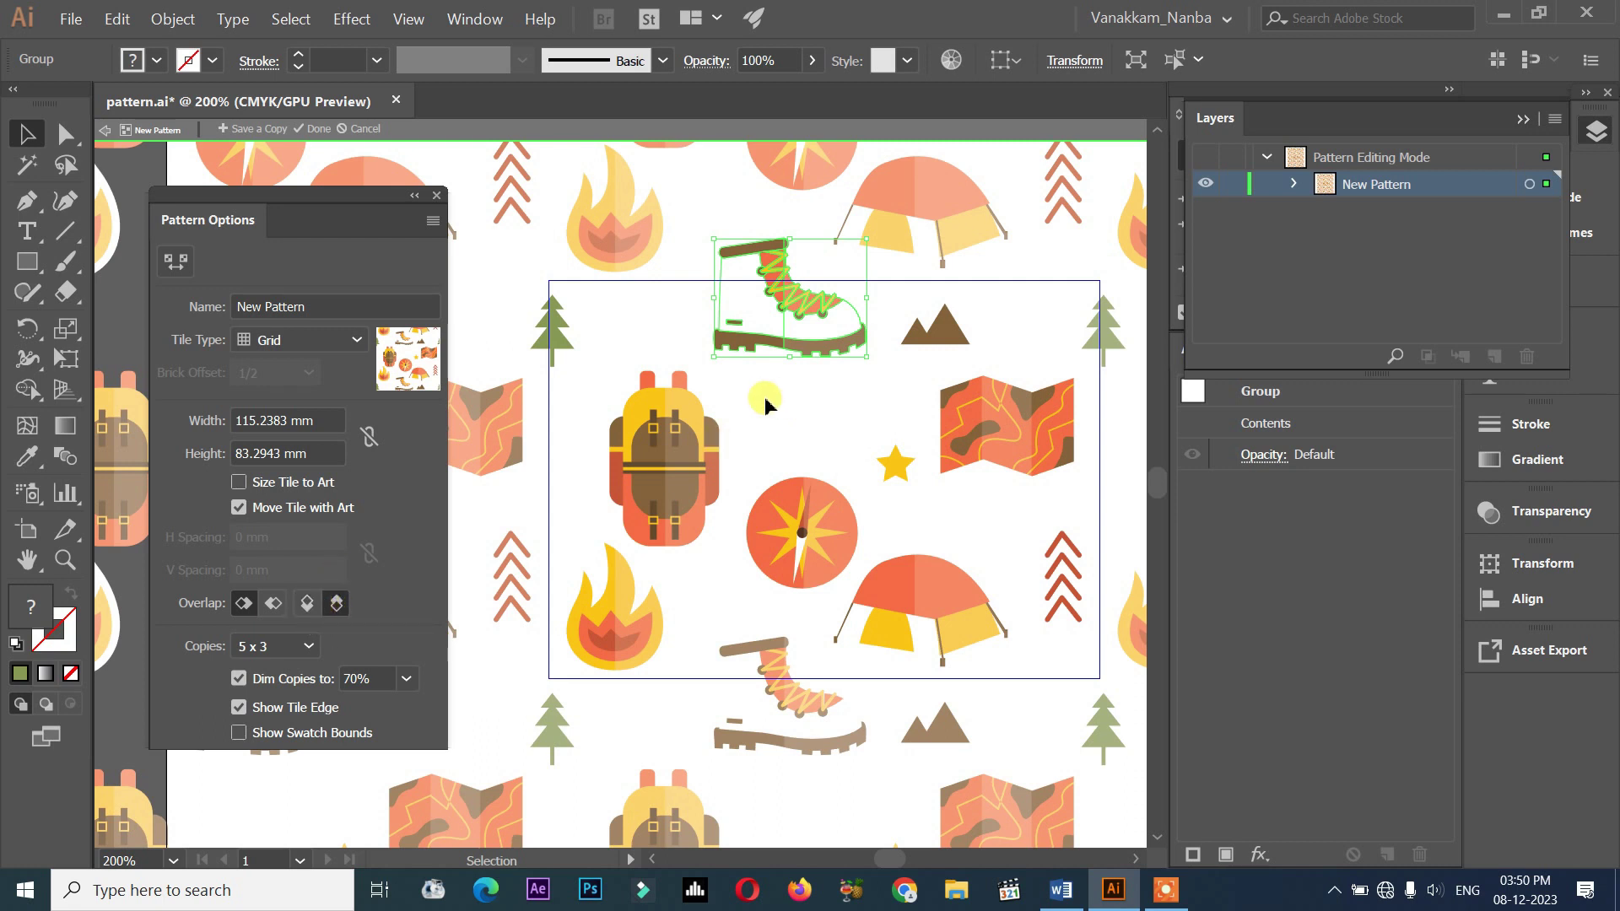
# - Move the boot down and back up so it sits across the tile's top edge
pyautogui.moveTo(806, 374); pyautogui.dragTo(787, 685)
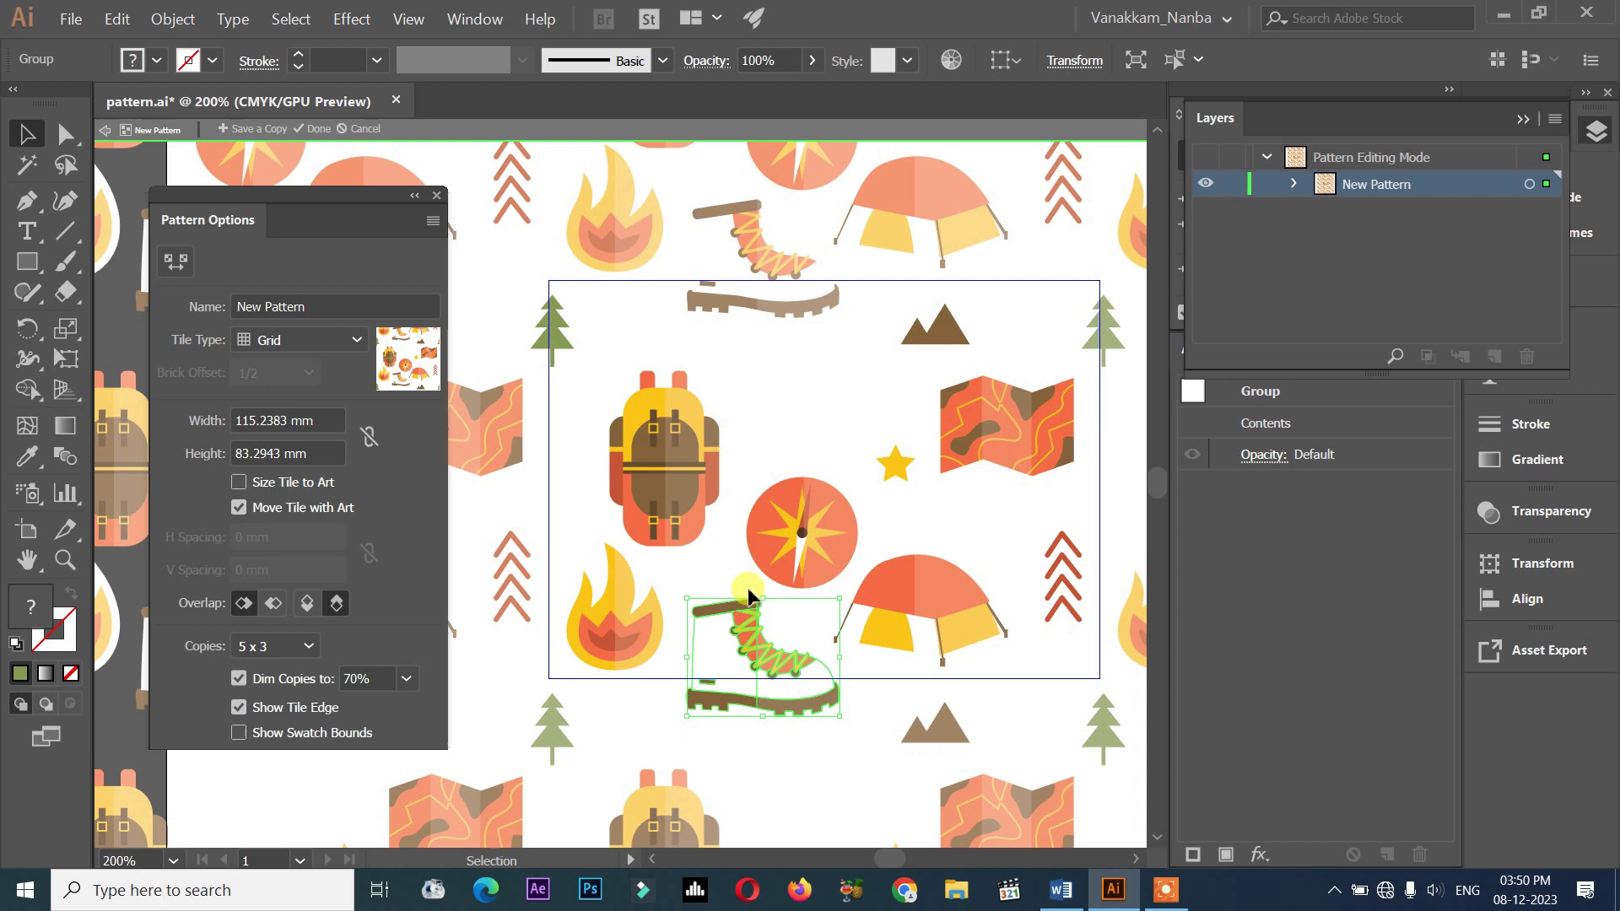
pyautogui.moveTo(785, 664); pyautogui.dragTo(805, 321)
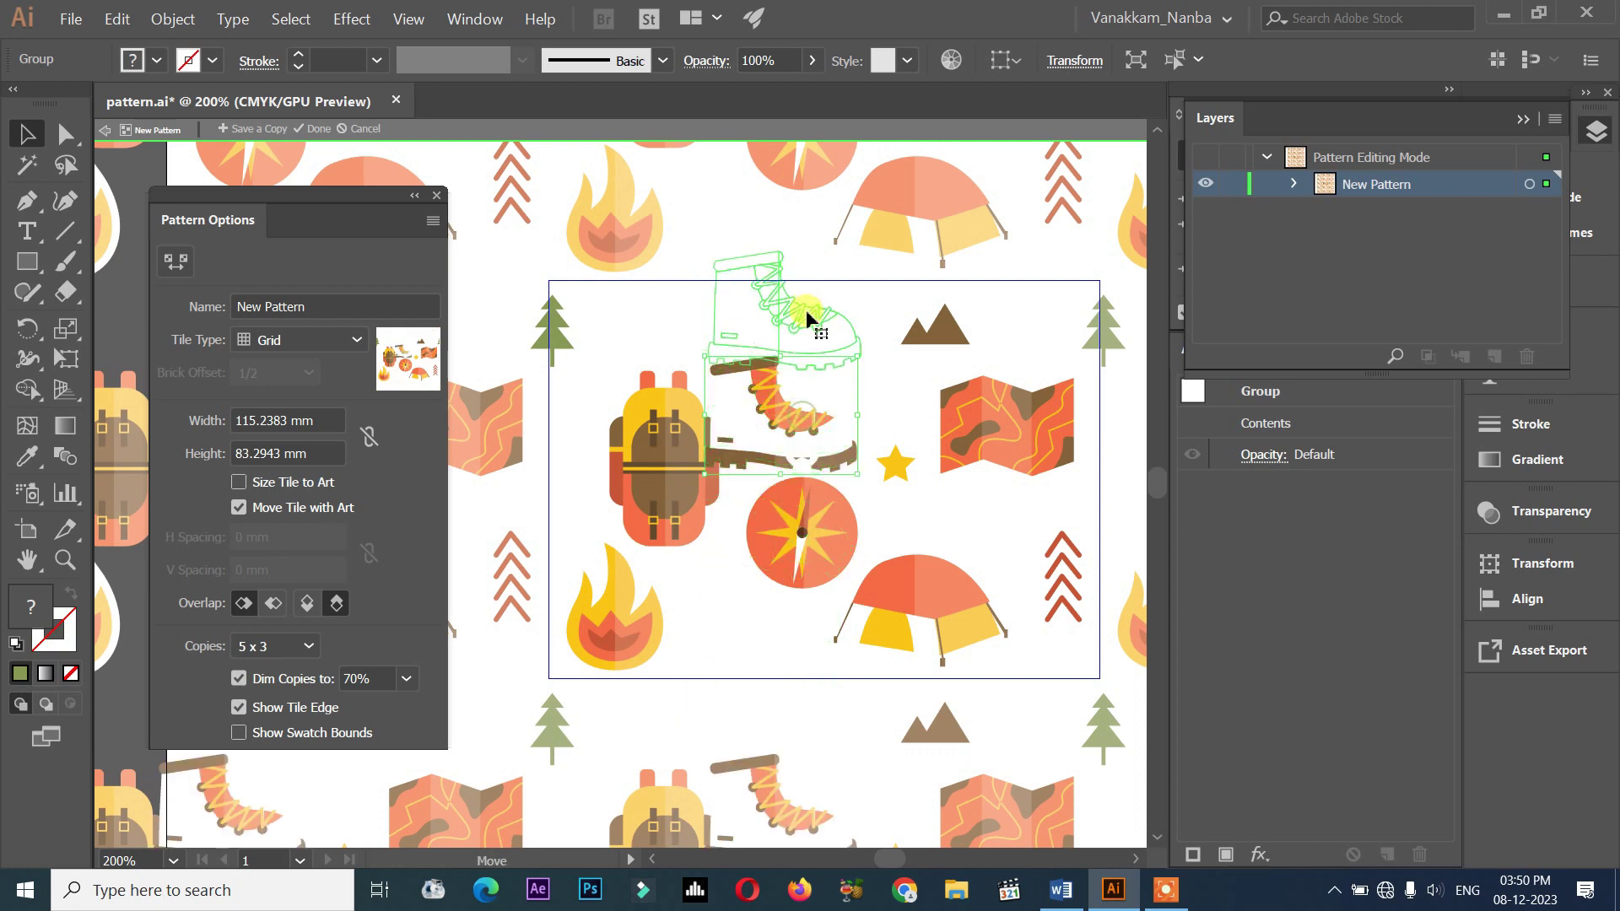
pyautogui.hotkey('ctrl', 'shift', 'a')
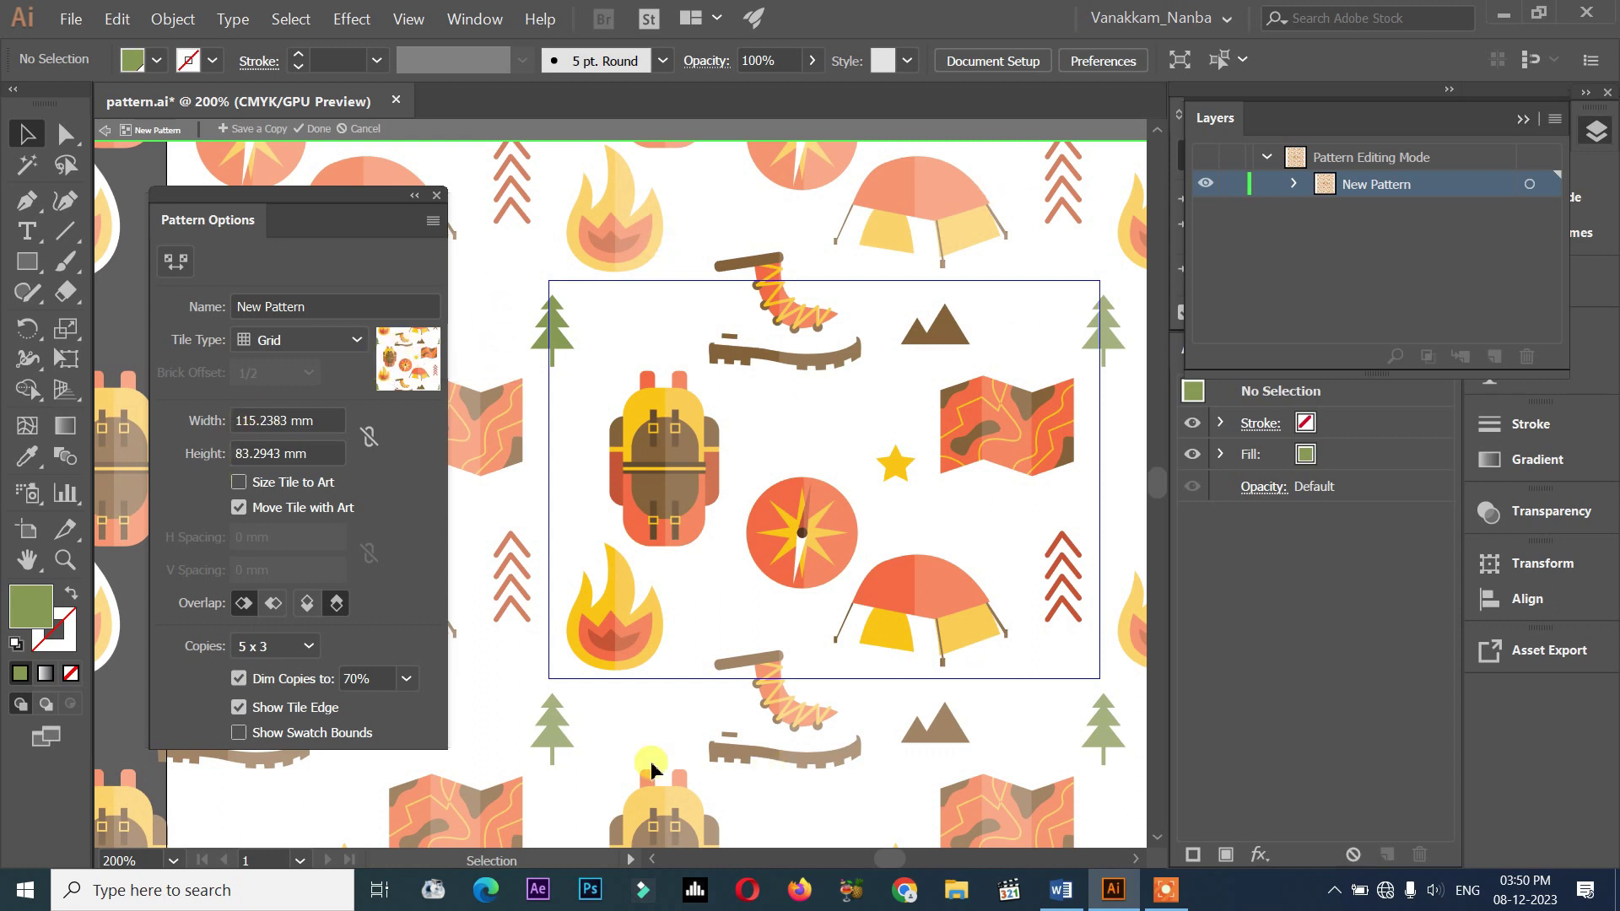
pyautogui.click(307, 485)
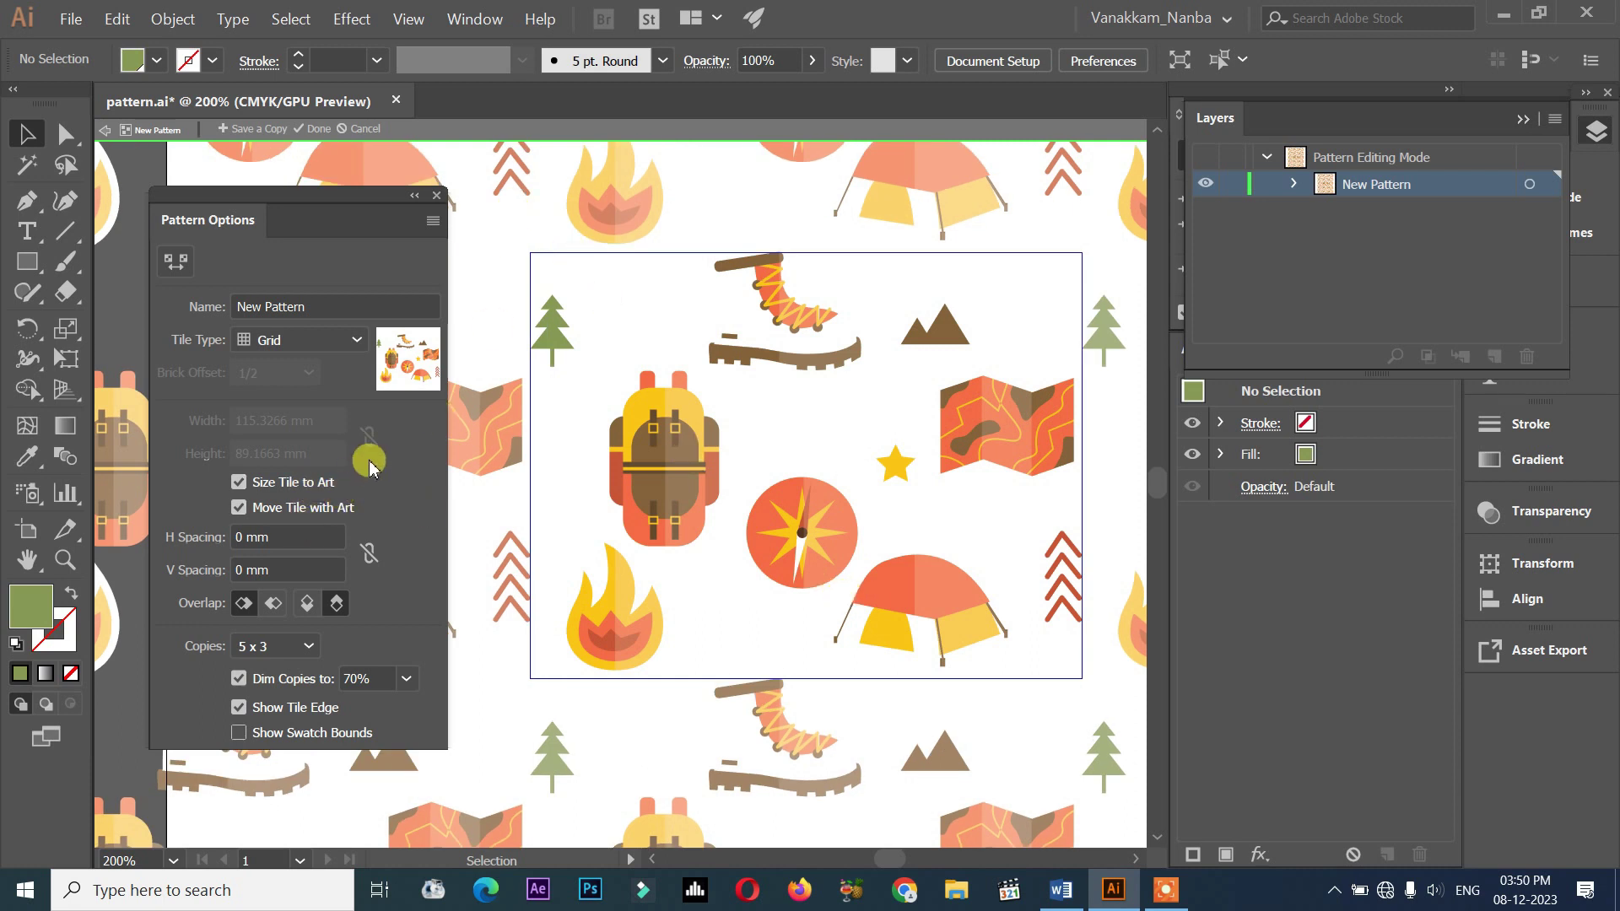
pyautogui.hotkey('ctrl', 'z')
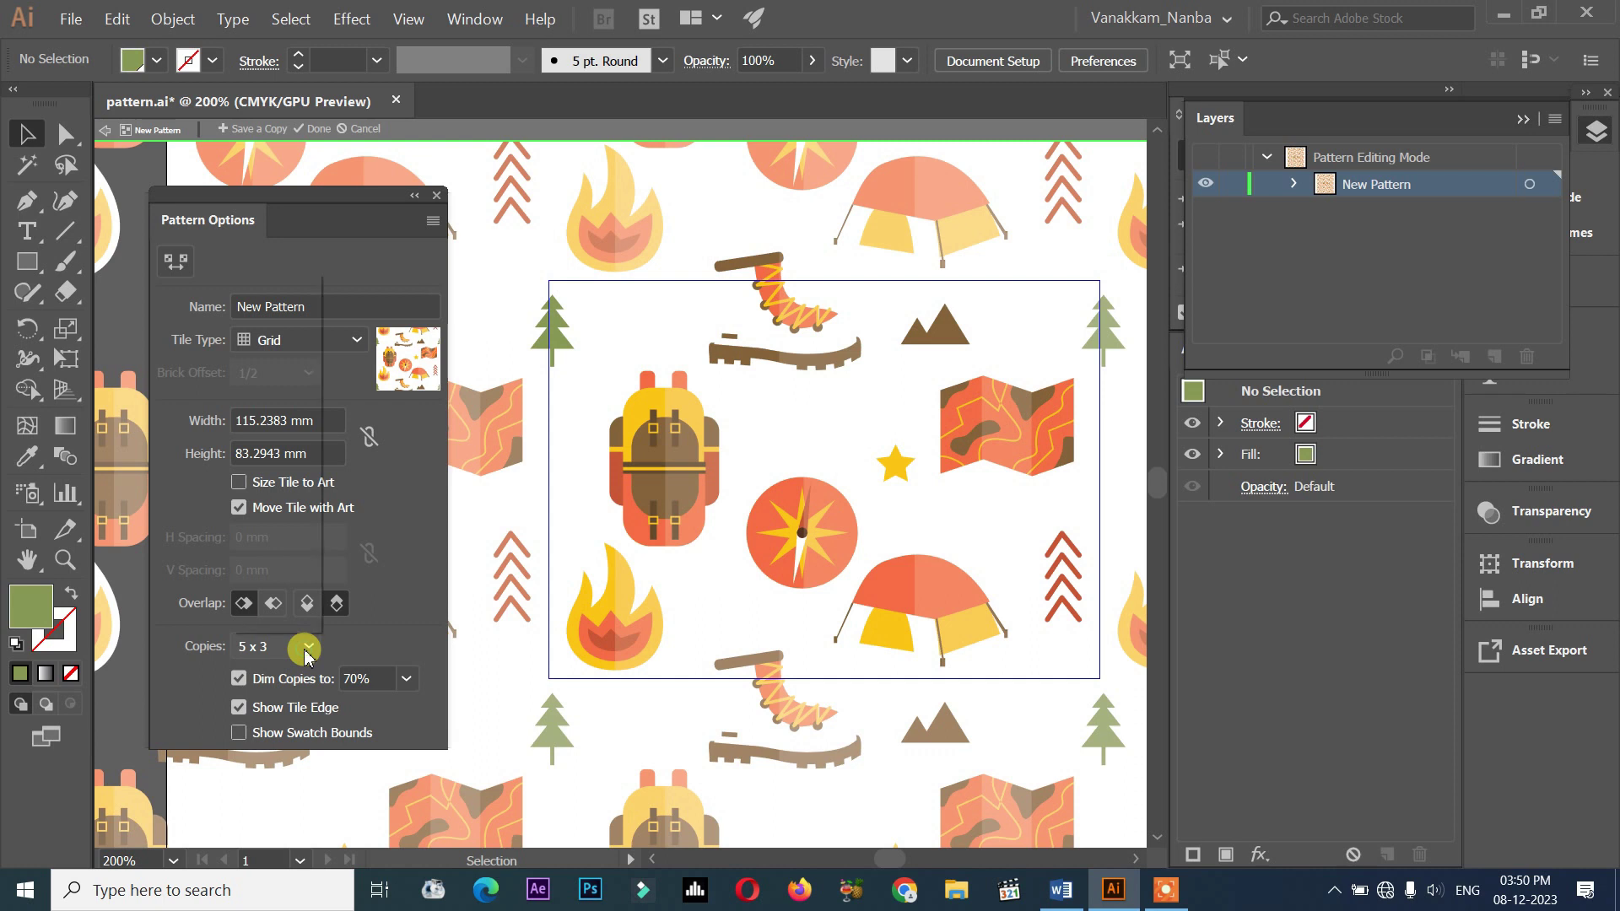
pyautogui.click(307, 648)
pyautogui.click(505, 579)
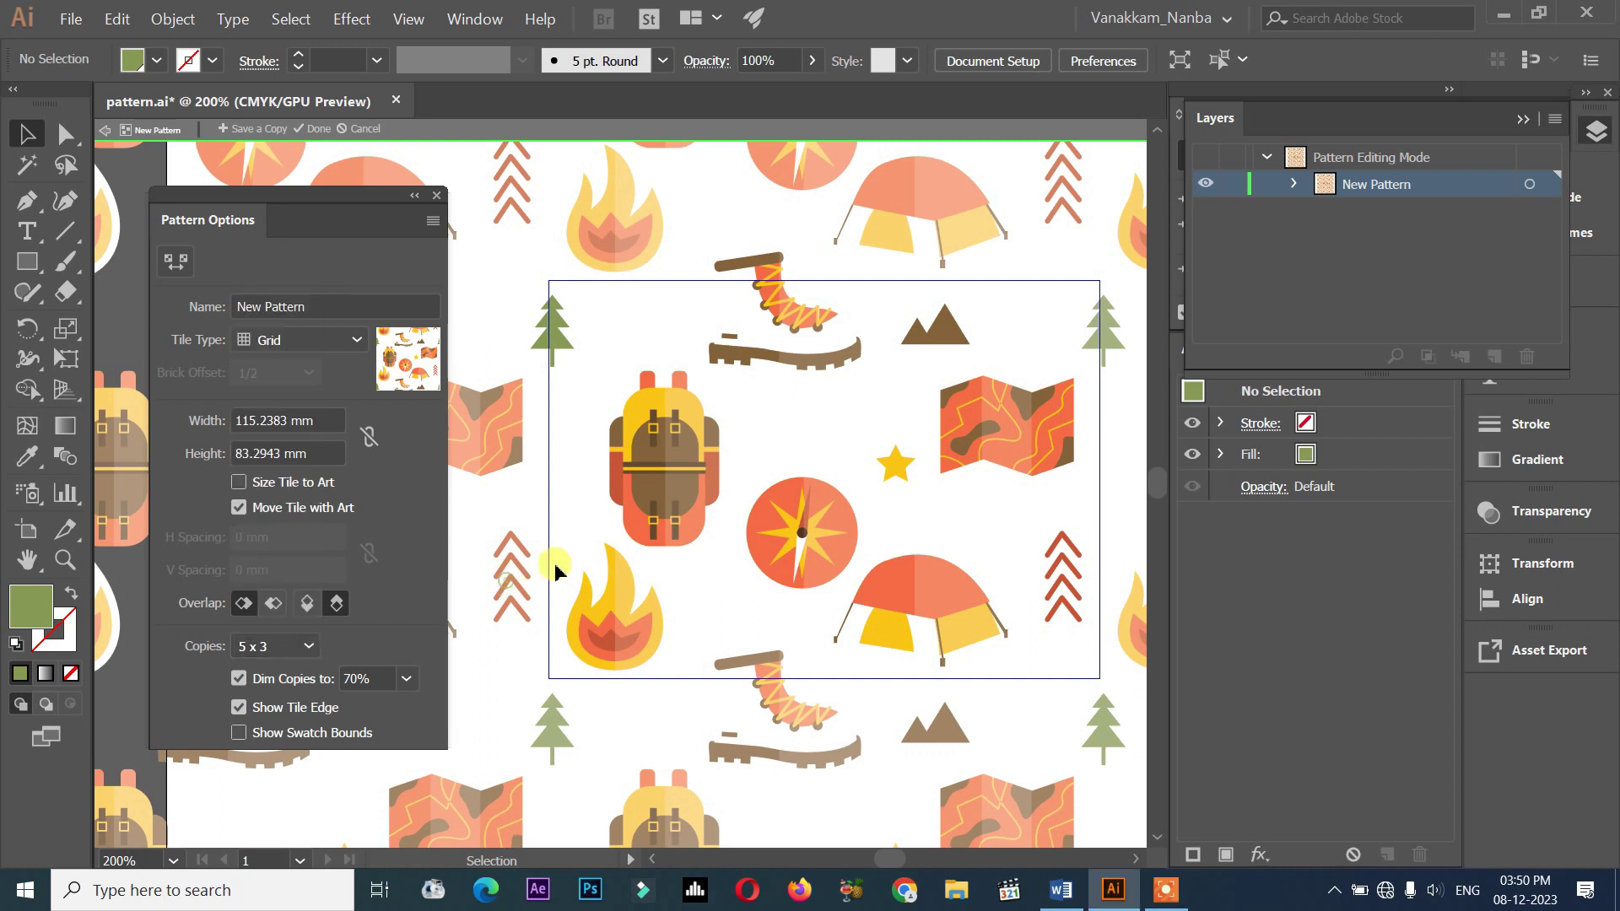
# - Set the Copies preview to 3 x 3 and zoom in and out to inspect the repeat
pyautogui.scroll(-4, 630, 551)
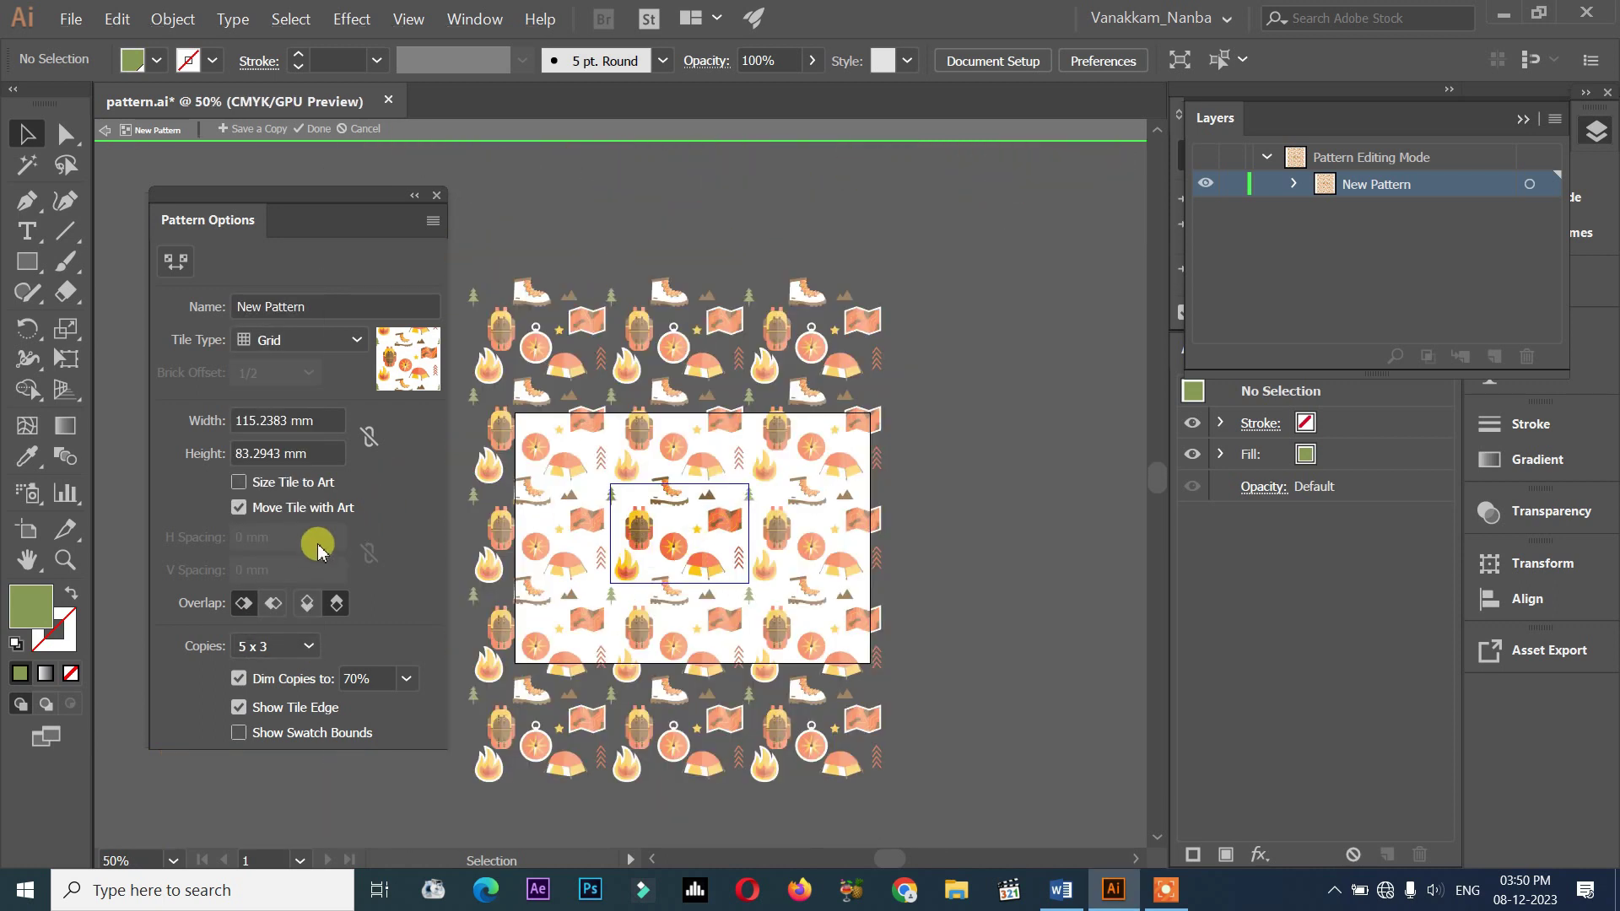
pyautogui.click(309, 647)
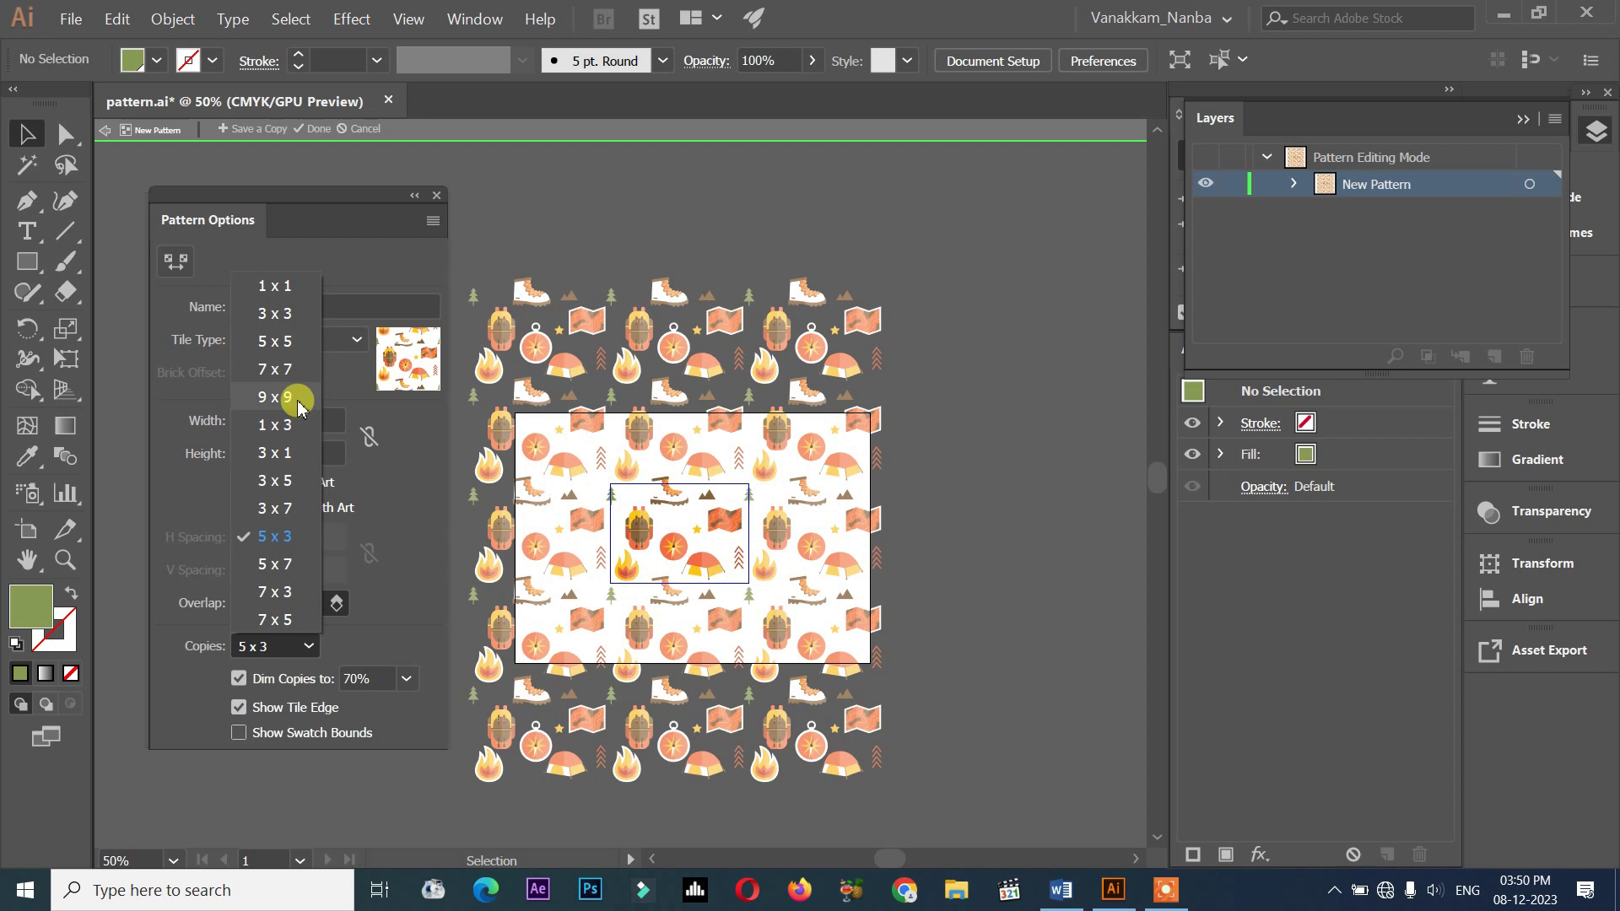
pyautogui.click(285, 312)
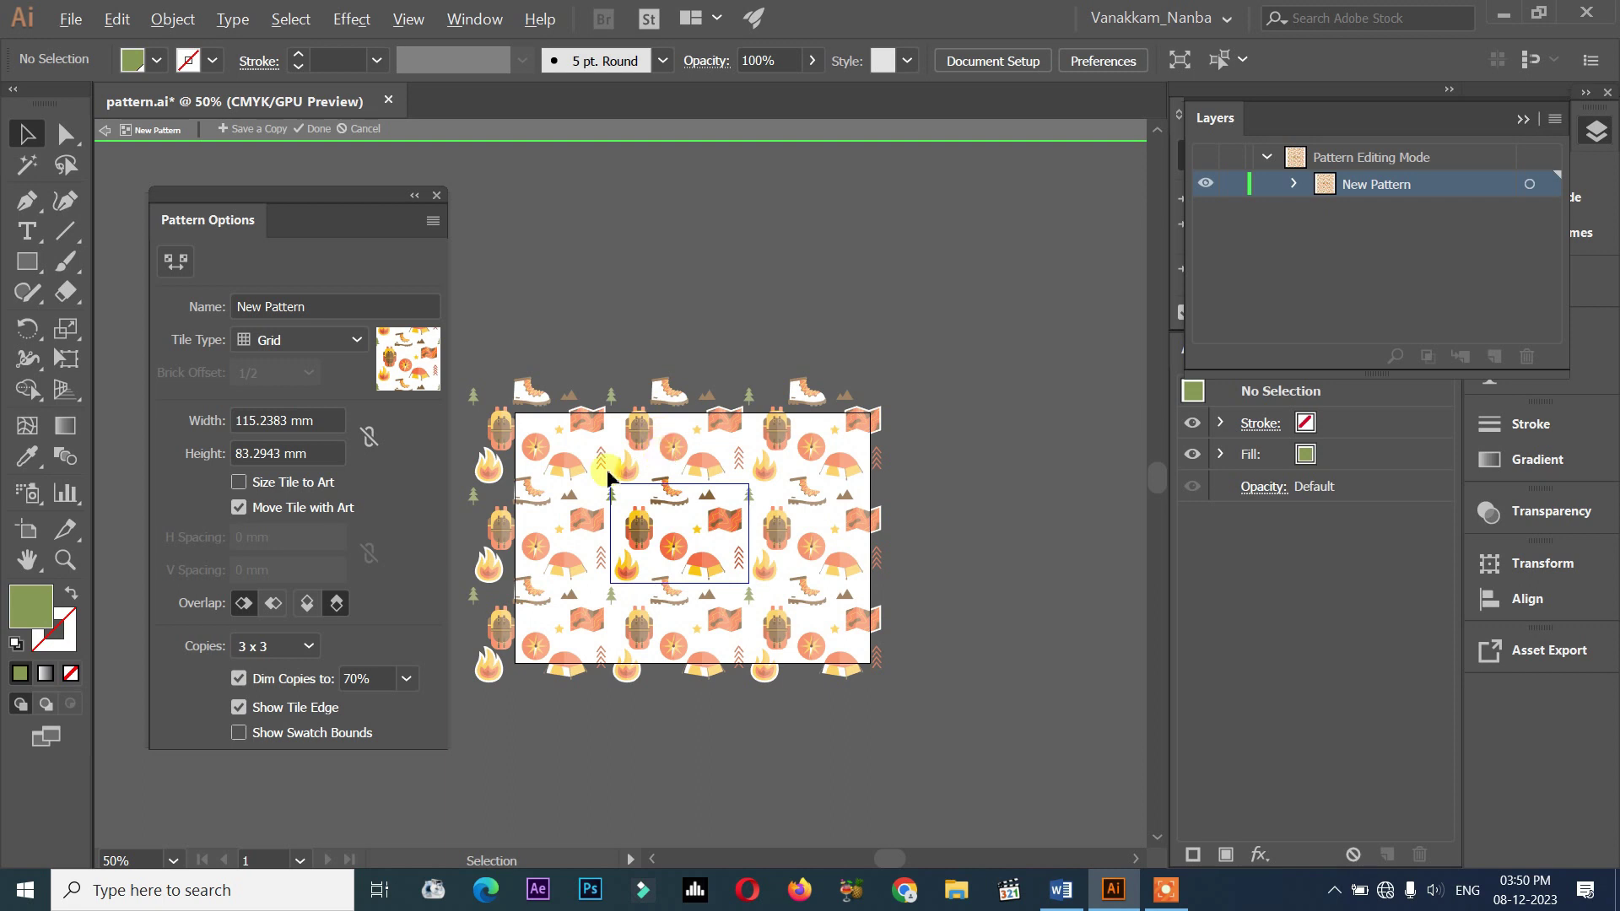
pyautogui.scroll(2, 608, 476)
pyautogui.scroll(-2, 813, 582)
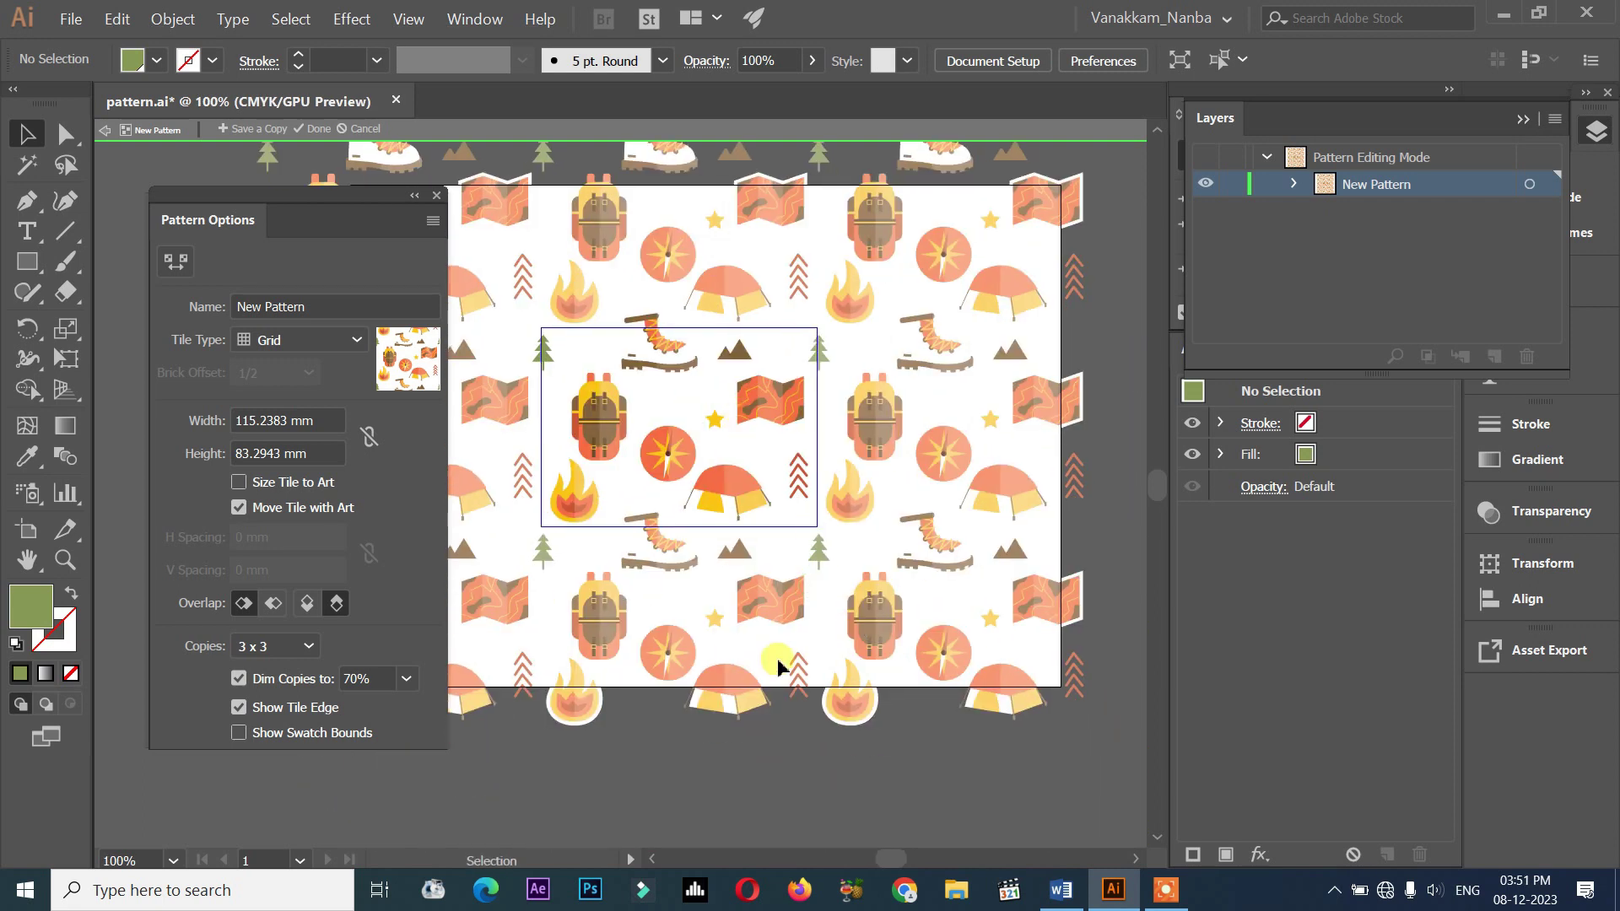
pyautogui.scroll(2, 669, 485)
pyautogui.scroll(2, 724, 496)
pyautogui.scroll(-1, 722, 498)
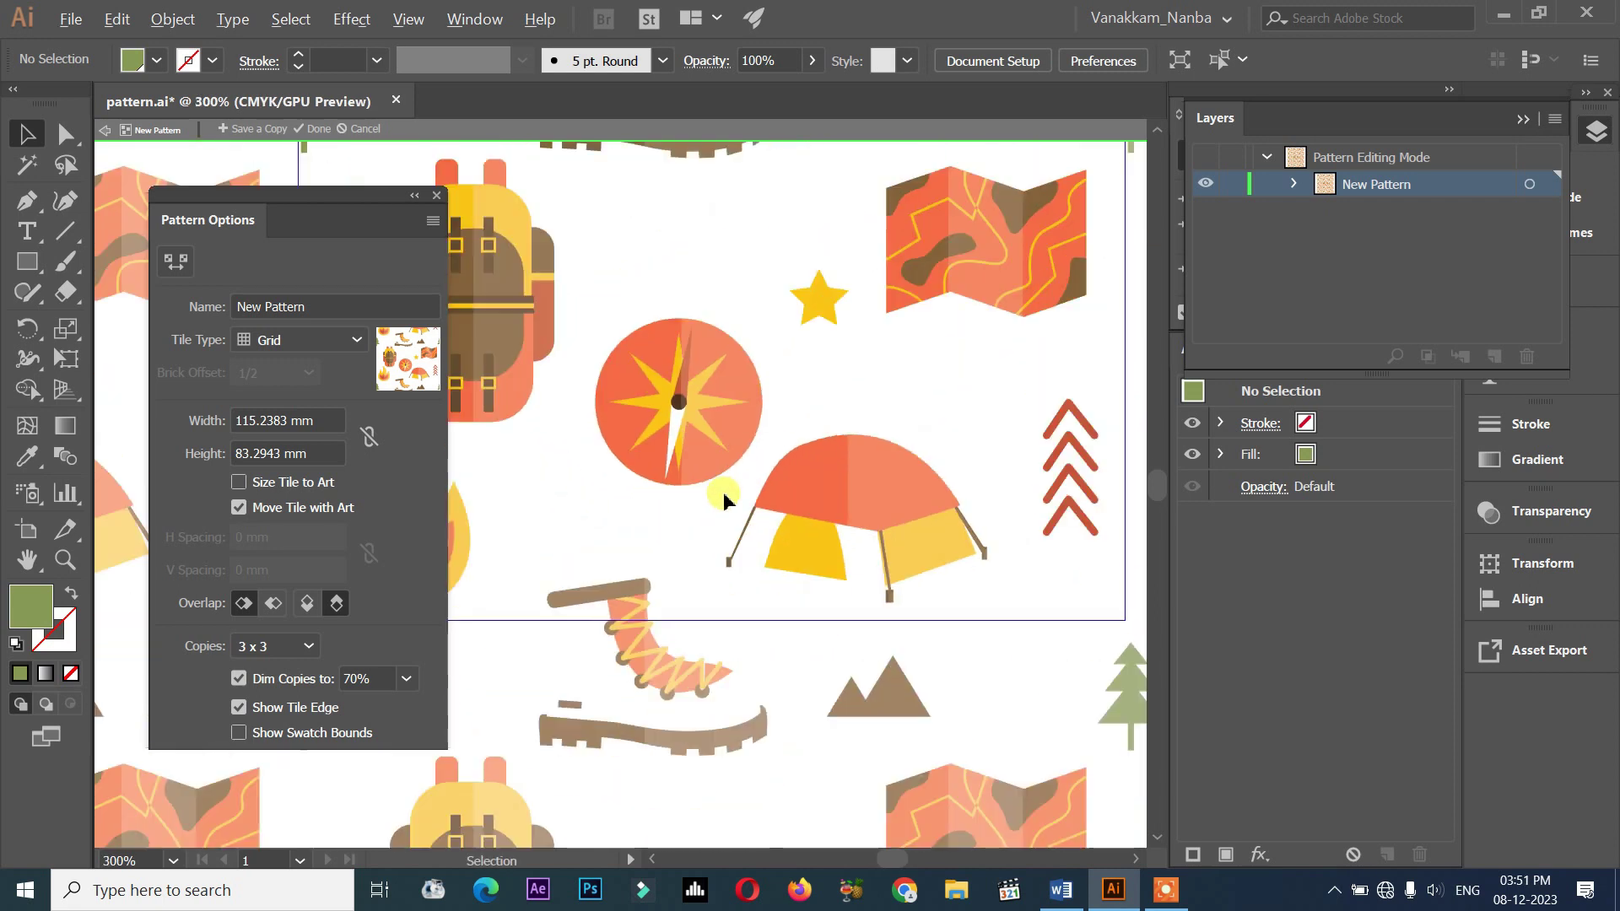
pyautogui.scroll(-3, 757, 554)
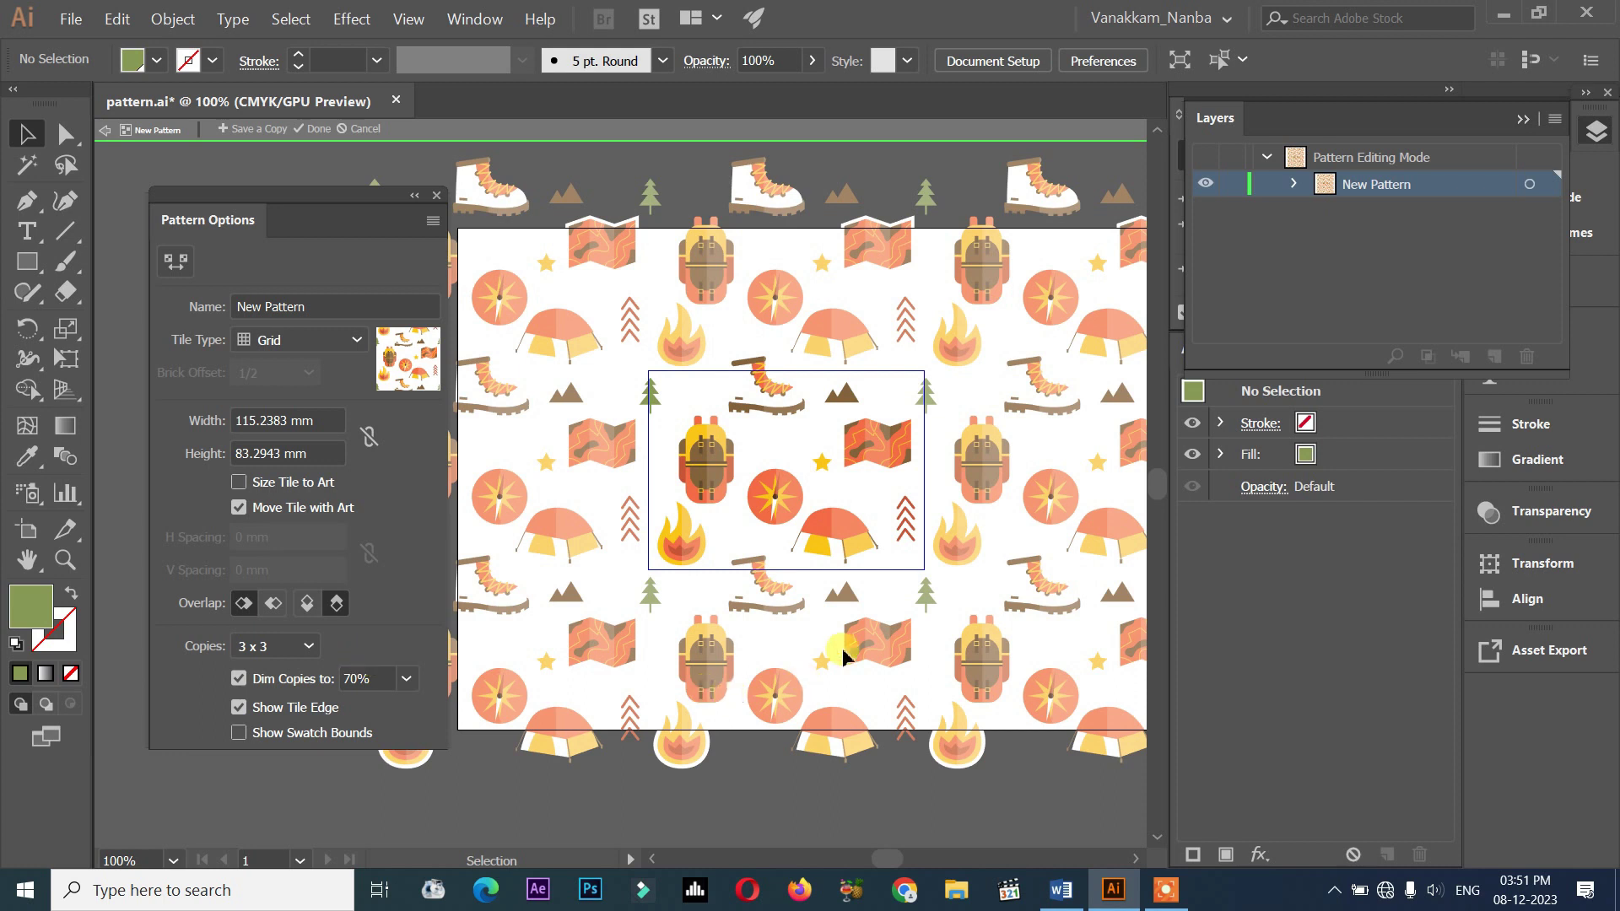
# - Try Dim Copies at 50%, 30% and 100%, settling on 30%
pyautogui.click(403, 682)
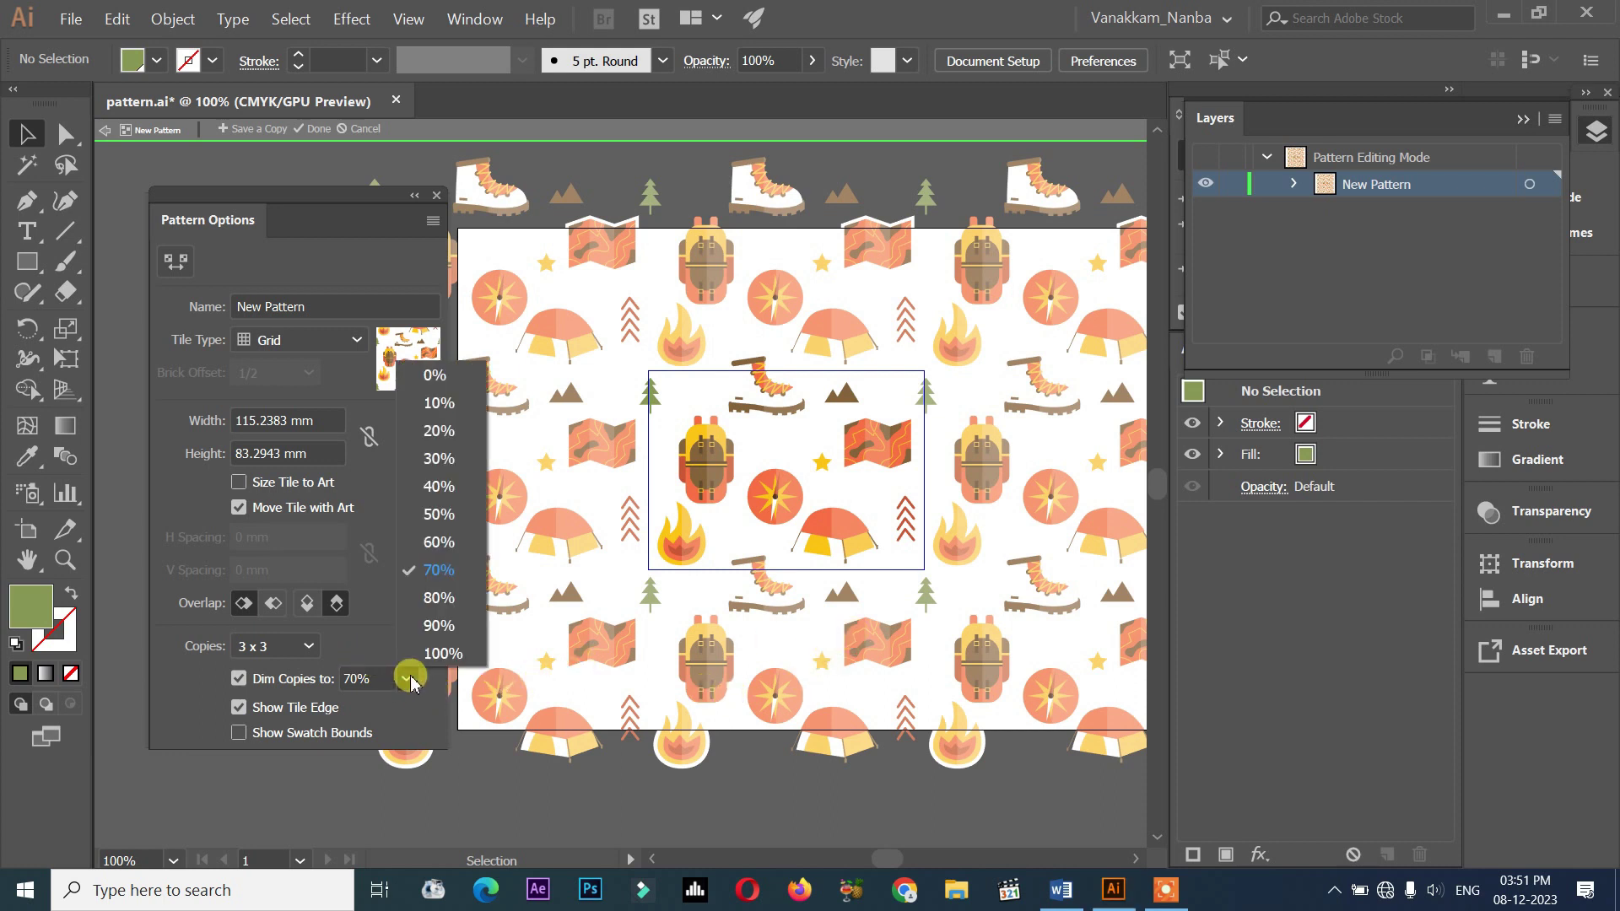
pyautogui.click(431, 561)
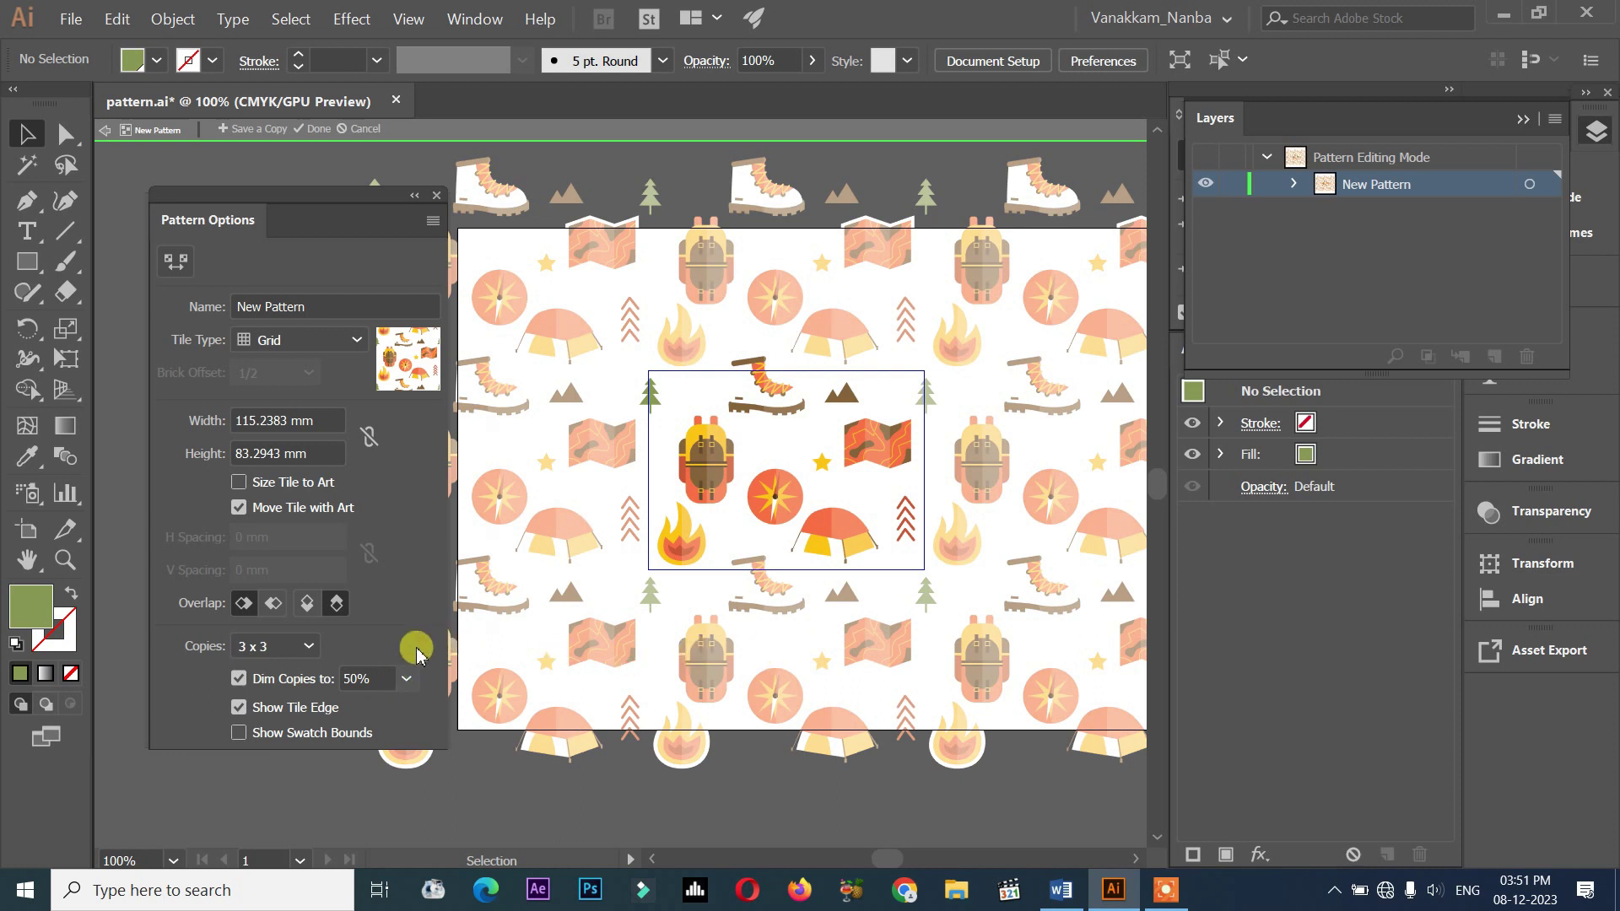
pyautogui.click(406, 678)
pyautogui.click(430, 470)
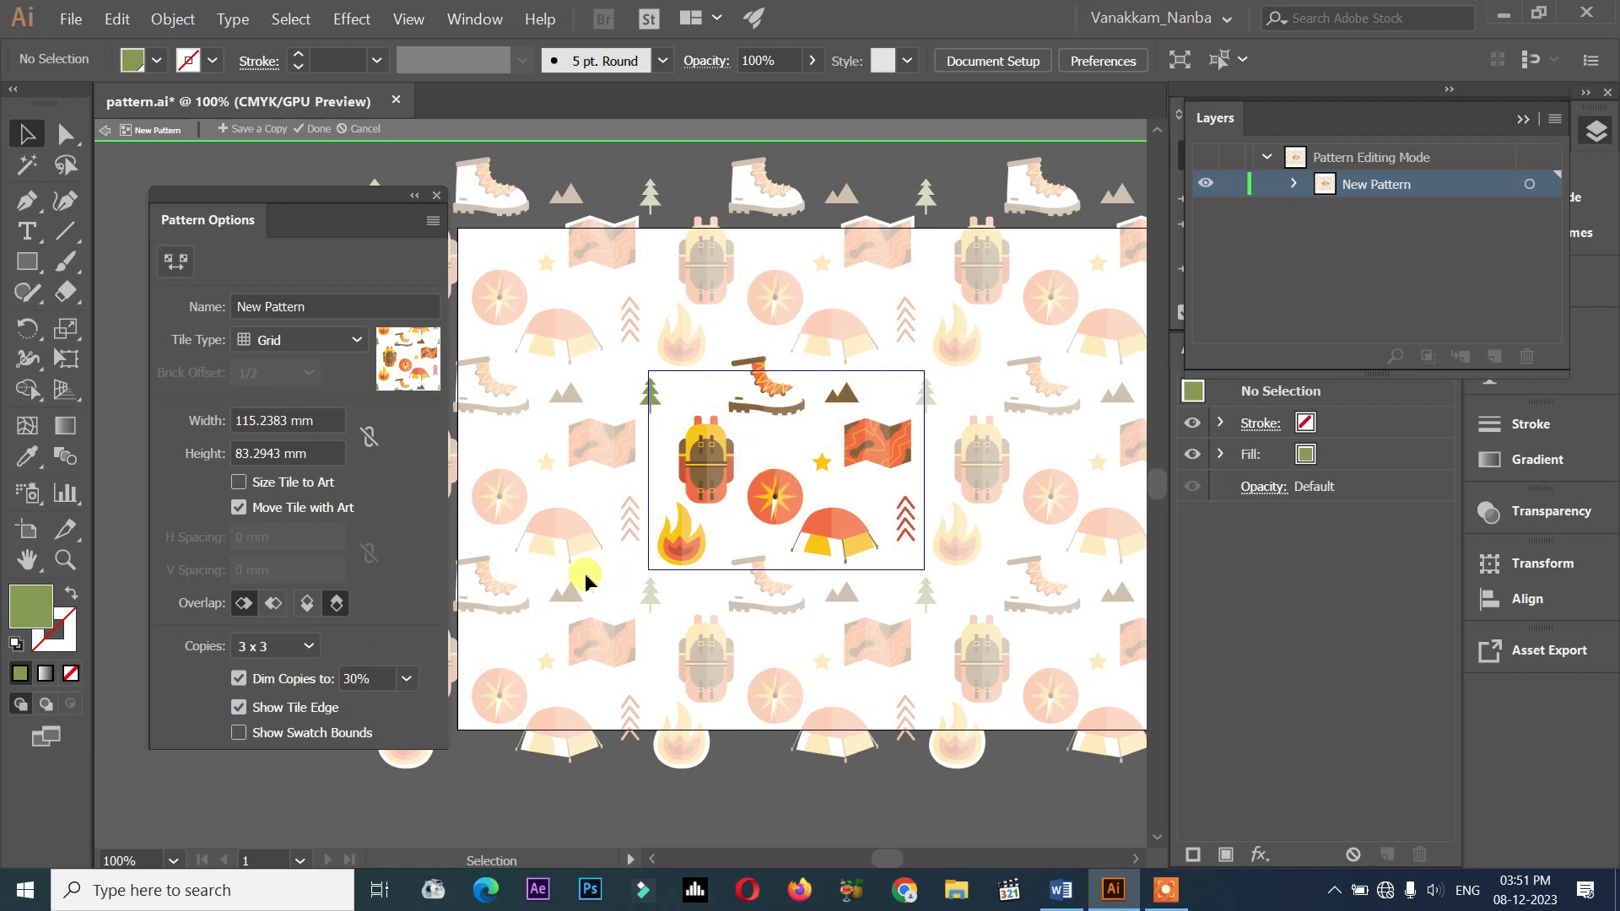
pyautogui.click(412, 679)
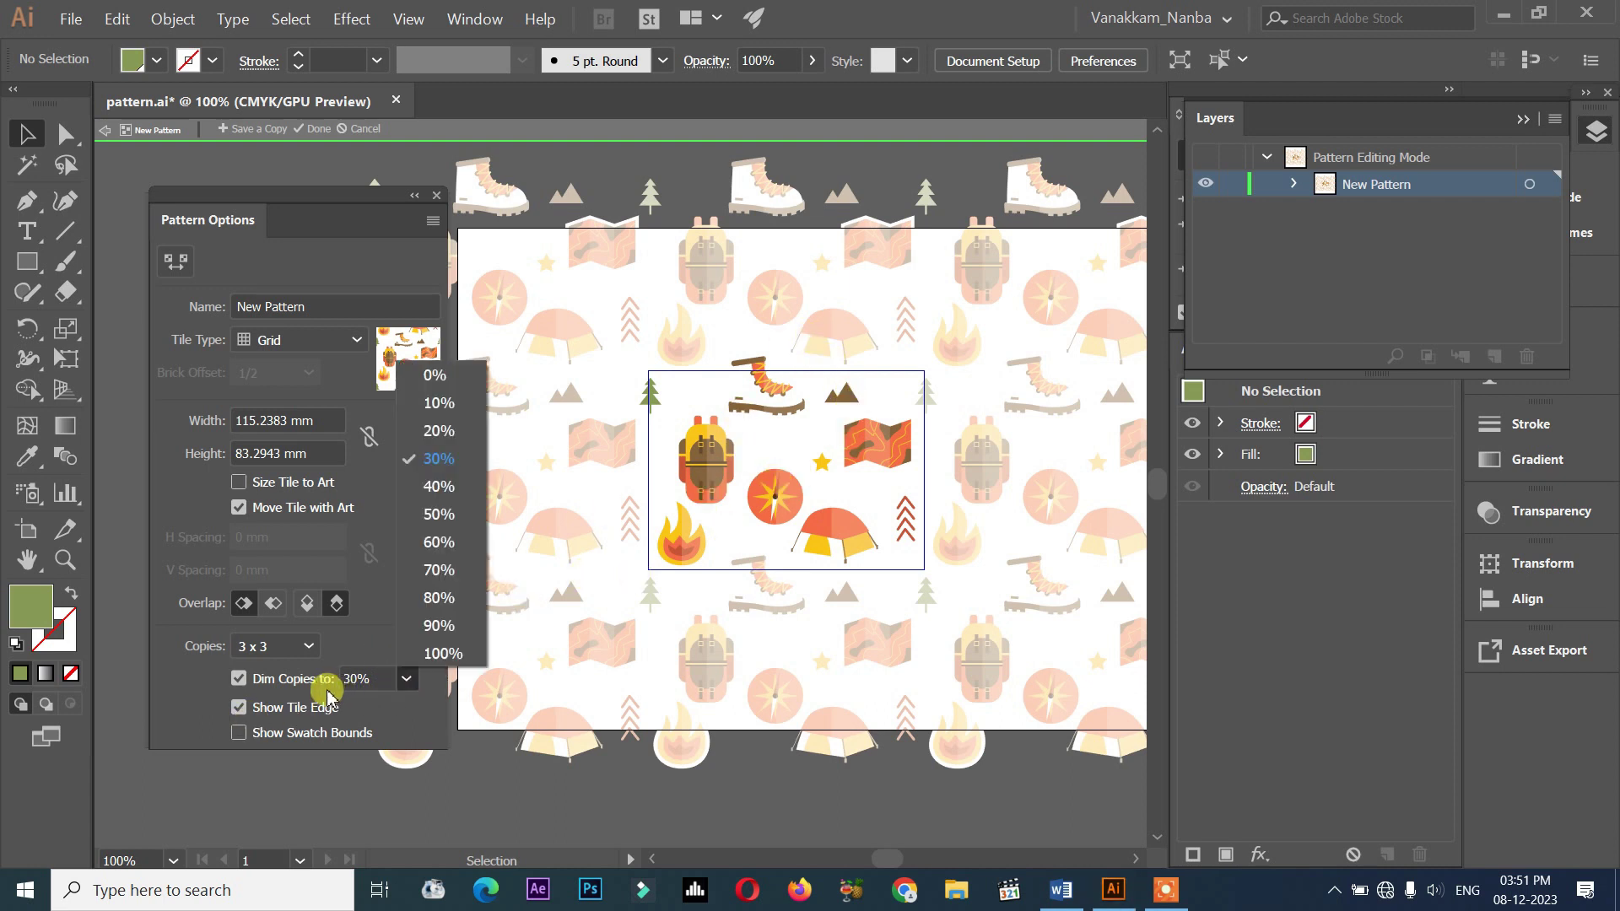
pyautogui.click(447, 647)
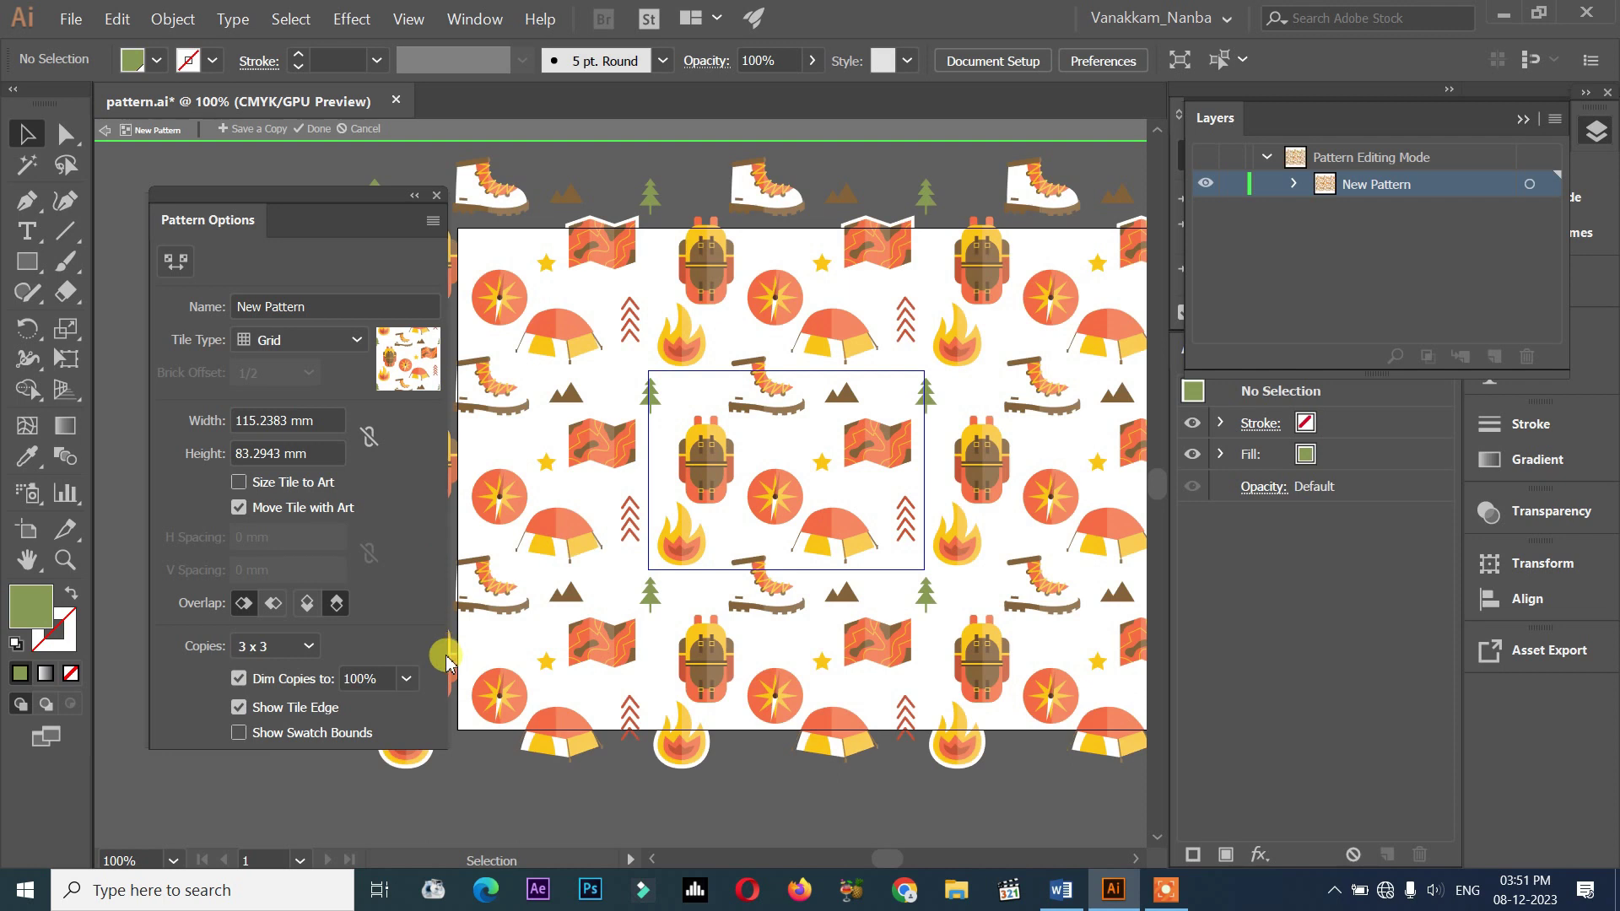
pyautogui.click(408, 683)
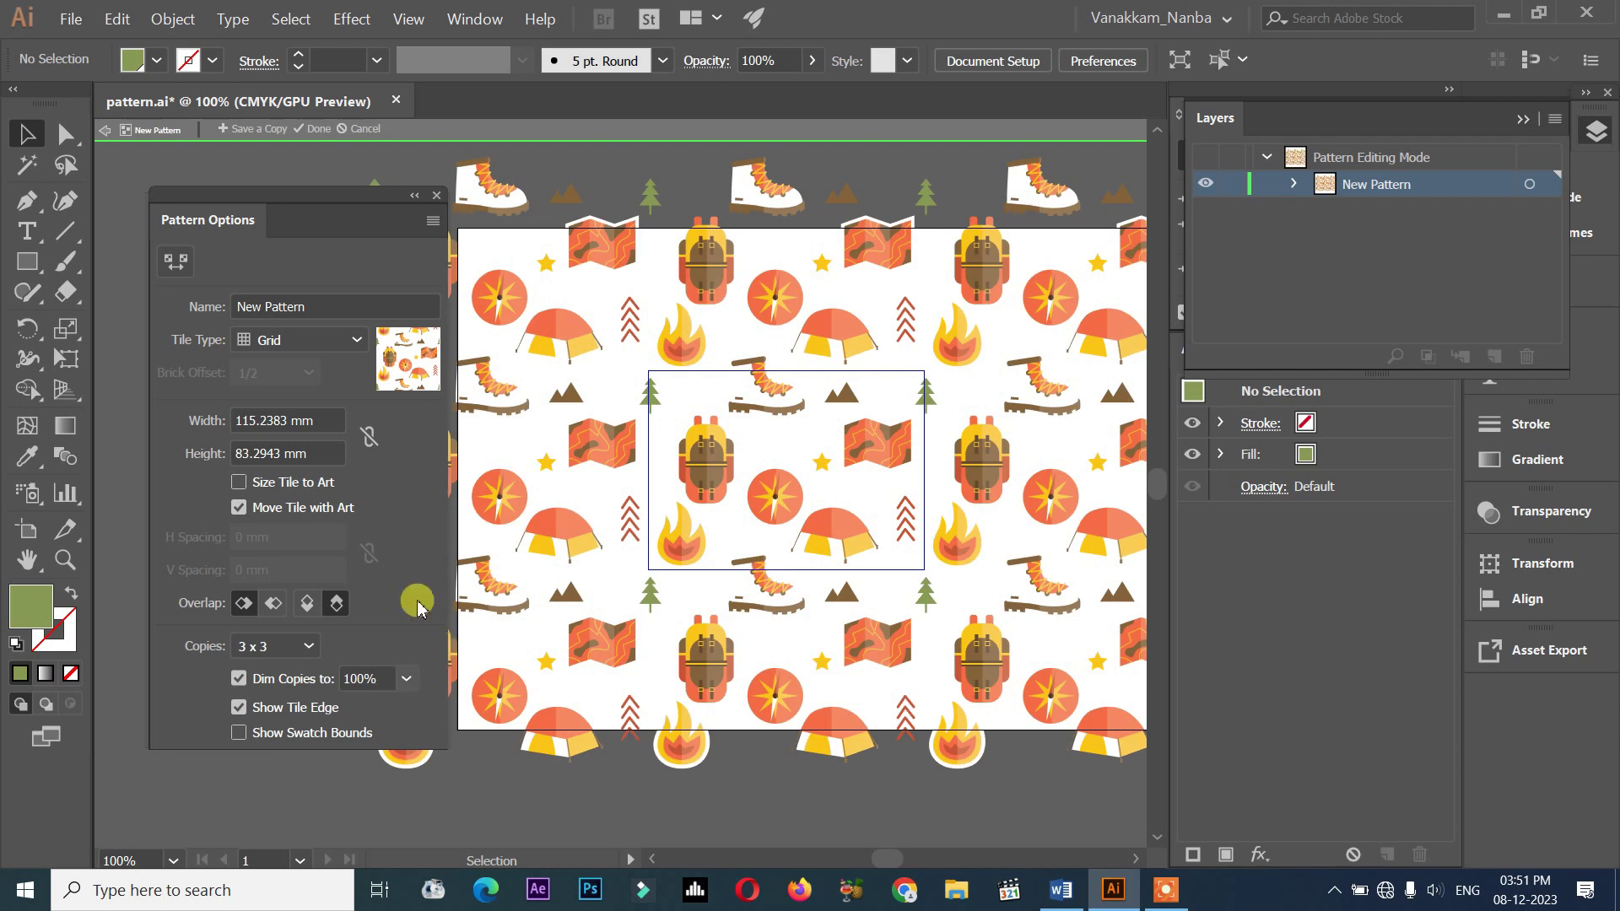
pyautogui.click(437, 462)
# - Toggle Show Tile Edge off and on, leaving the tile boundary visible
pyautogui.click(271, 709)
pyautogui.click(238, 707)
pyautogui.click(239, 707)
pyautogui.click(275, 709)
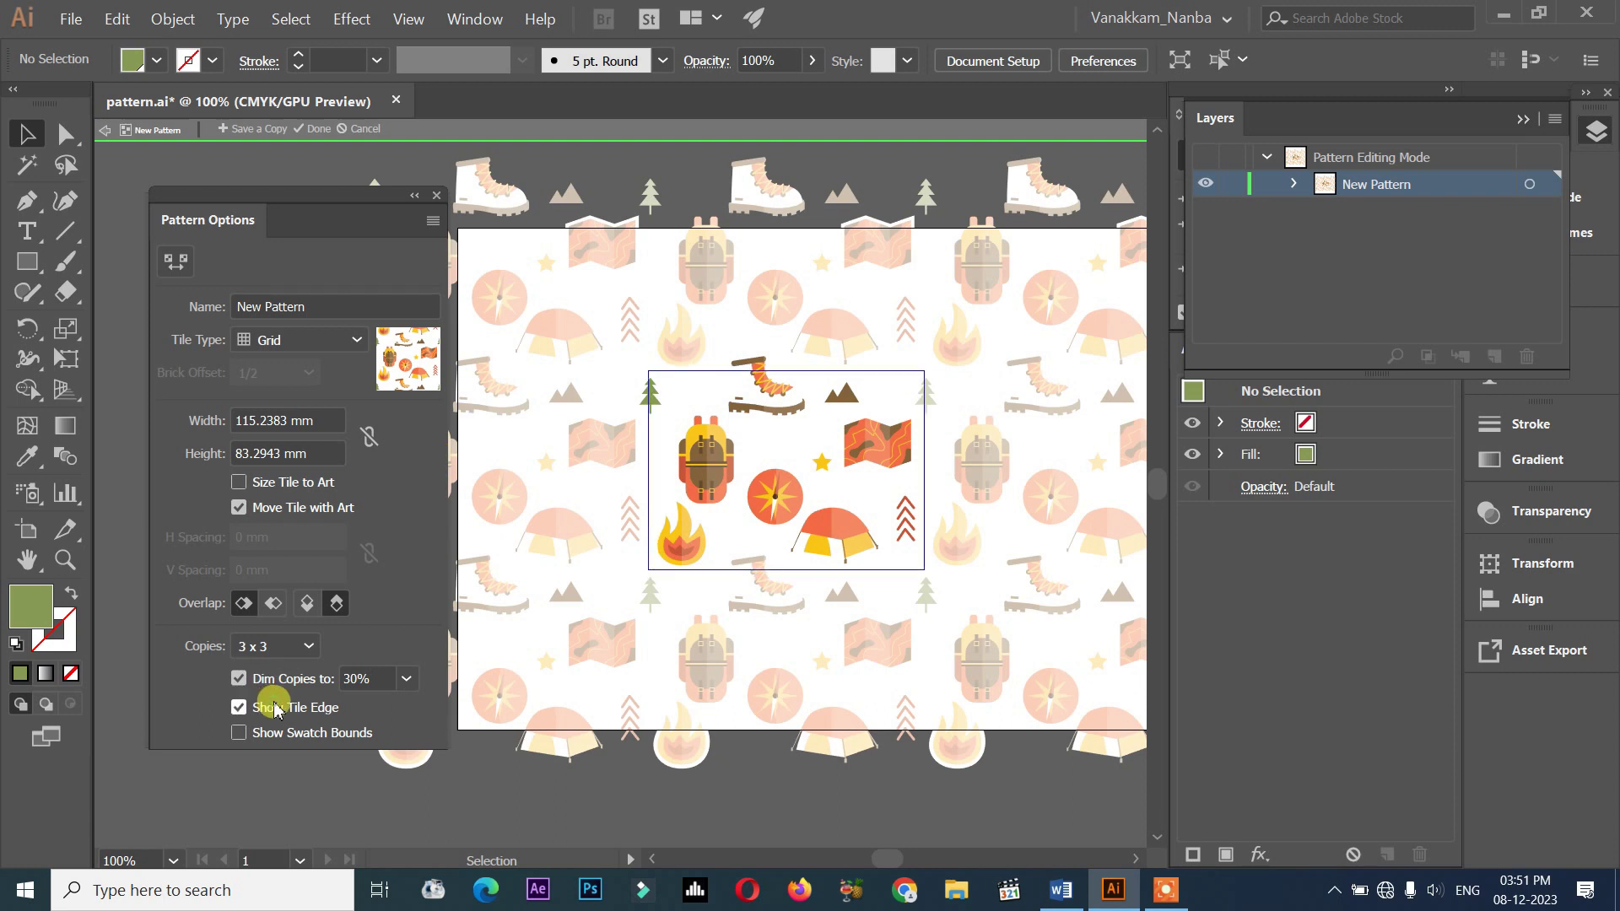
# - Move the compass slightly higher in the tile
pyautogui.scroll(2, 728, 341)
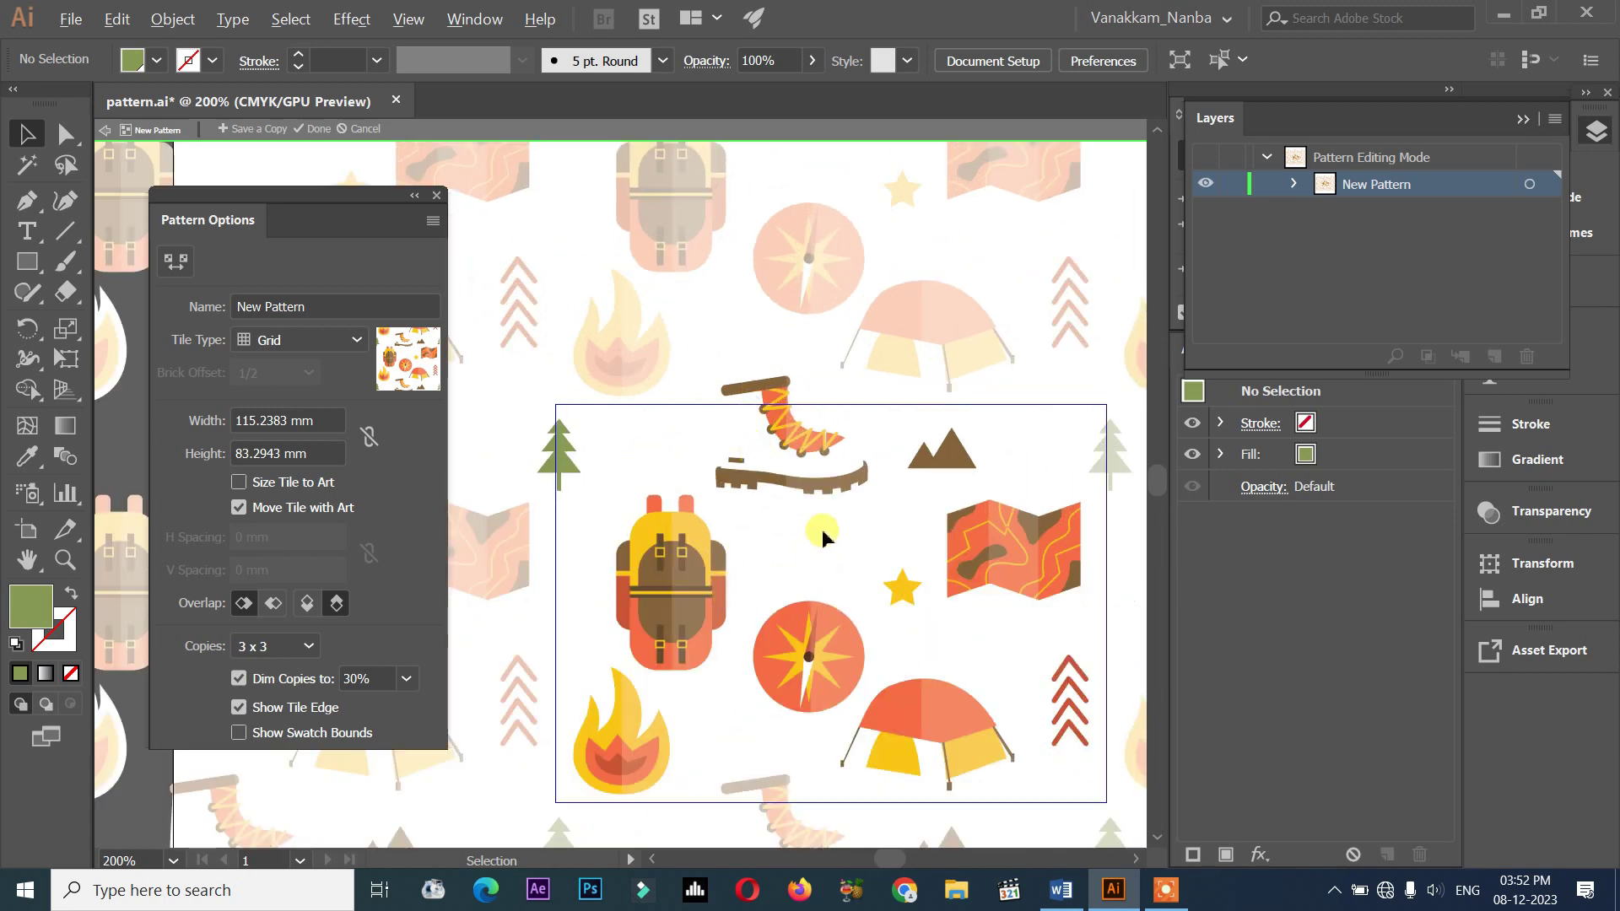
pyautogui.scroll(-2, 821, 529)
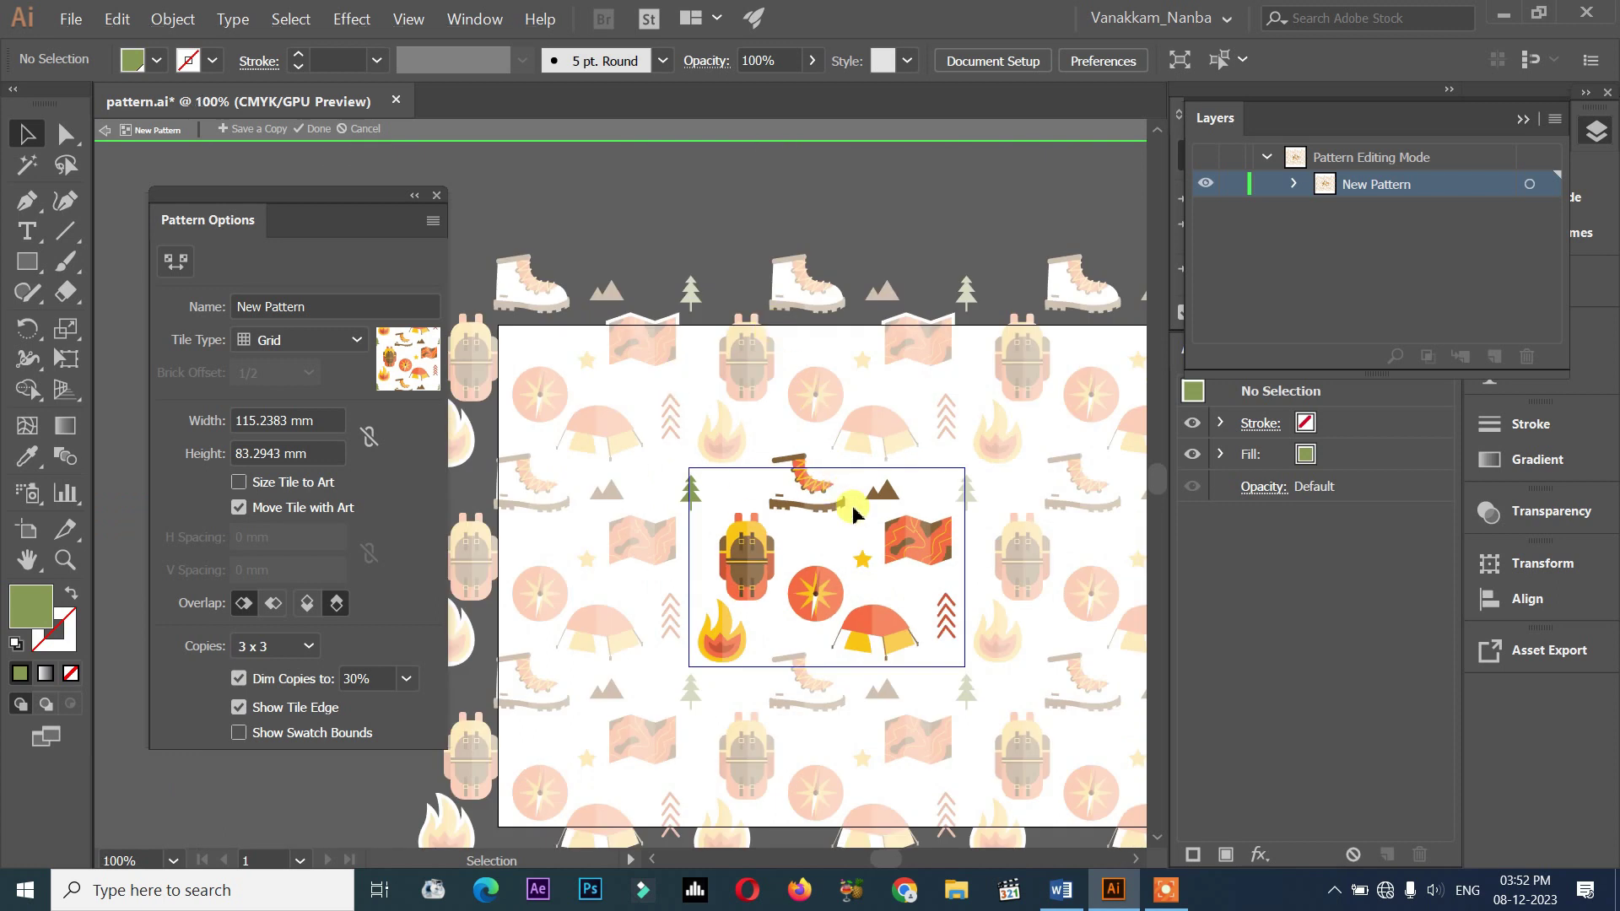
pyautogui.scroll(2, 852, 512)
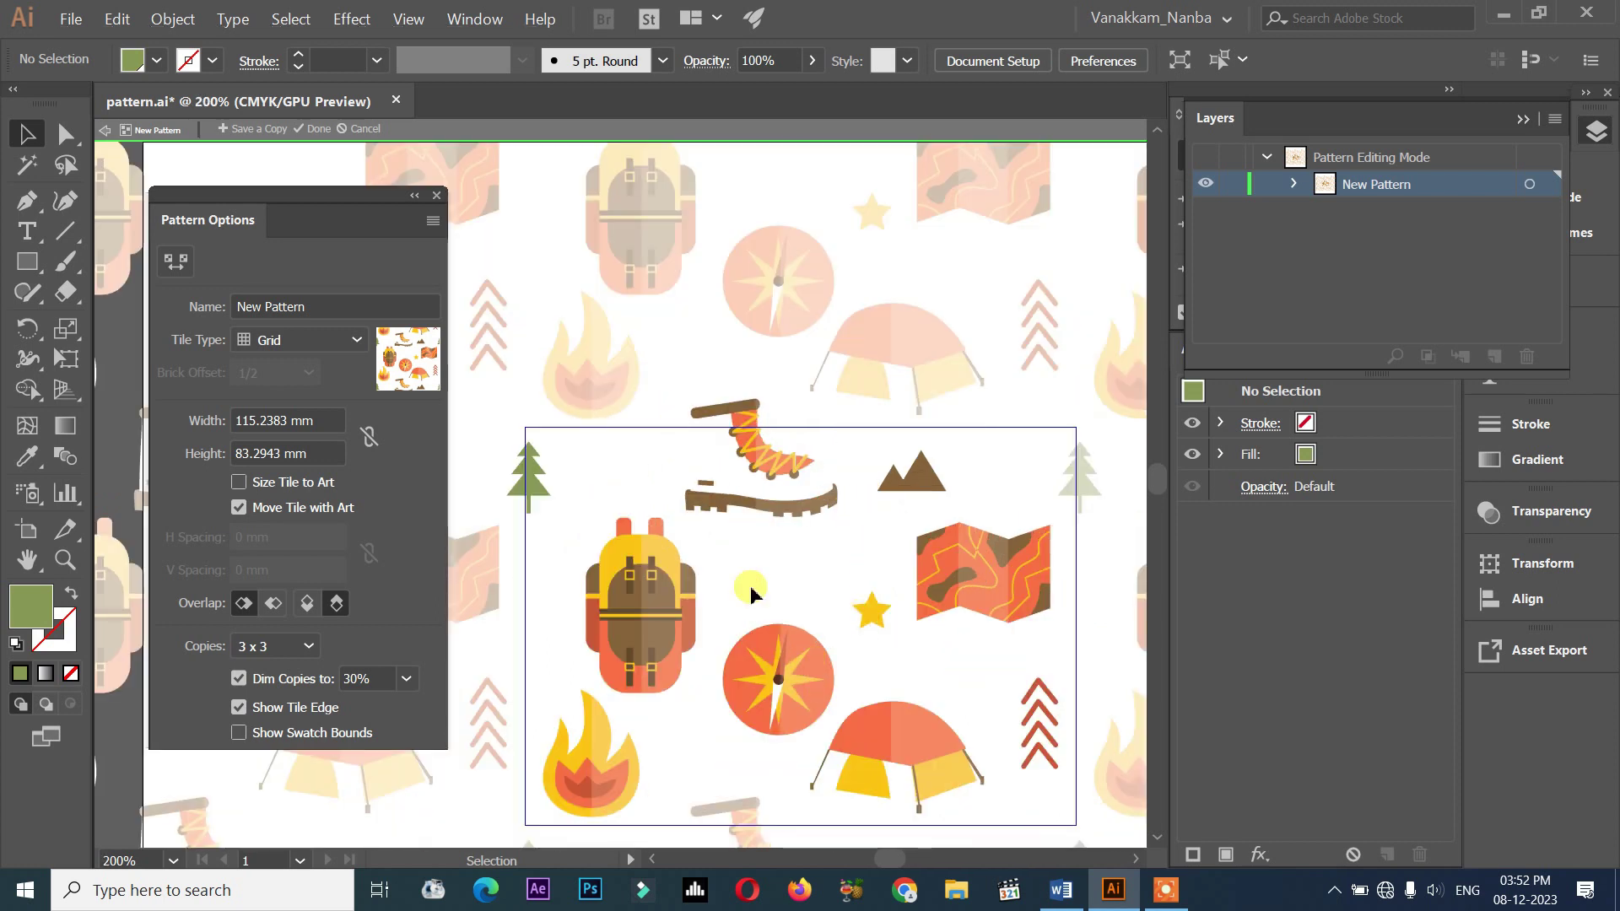
pyautogui.moveTo(804, 673); pyautogui.dragTo(814, 628)
# - Alt-drag a smaller, mirrored map copy beside the tent and open Recolor Artwork for it
pyautogui.click(674, 741)
pyautogui.click(972, 587)
pyautogui.moveTo(973, 586)
pyautogui.mouseDown()
pyautogui.moveTo(753, 717)
pyautogui.moveTo(760, 694)
pyautogui.mouseUp()
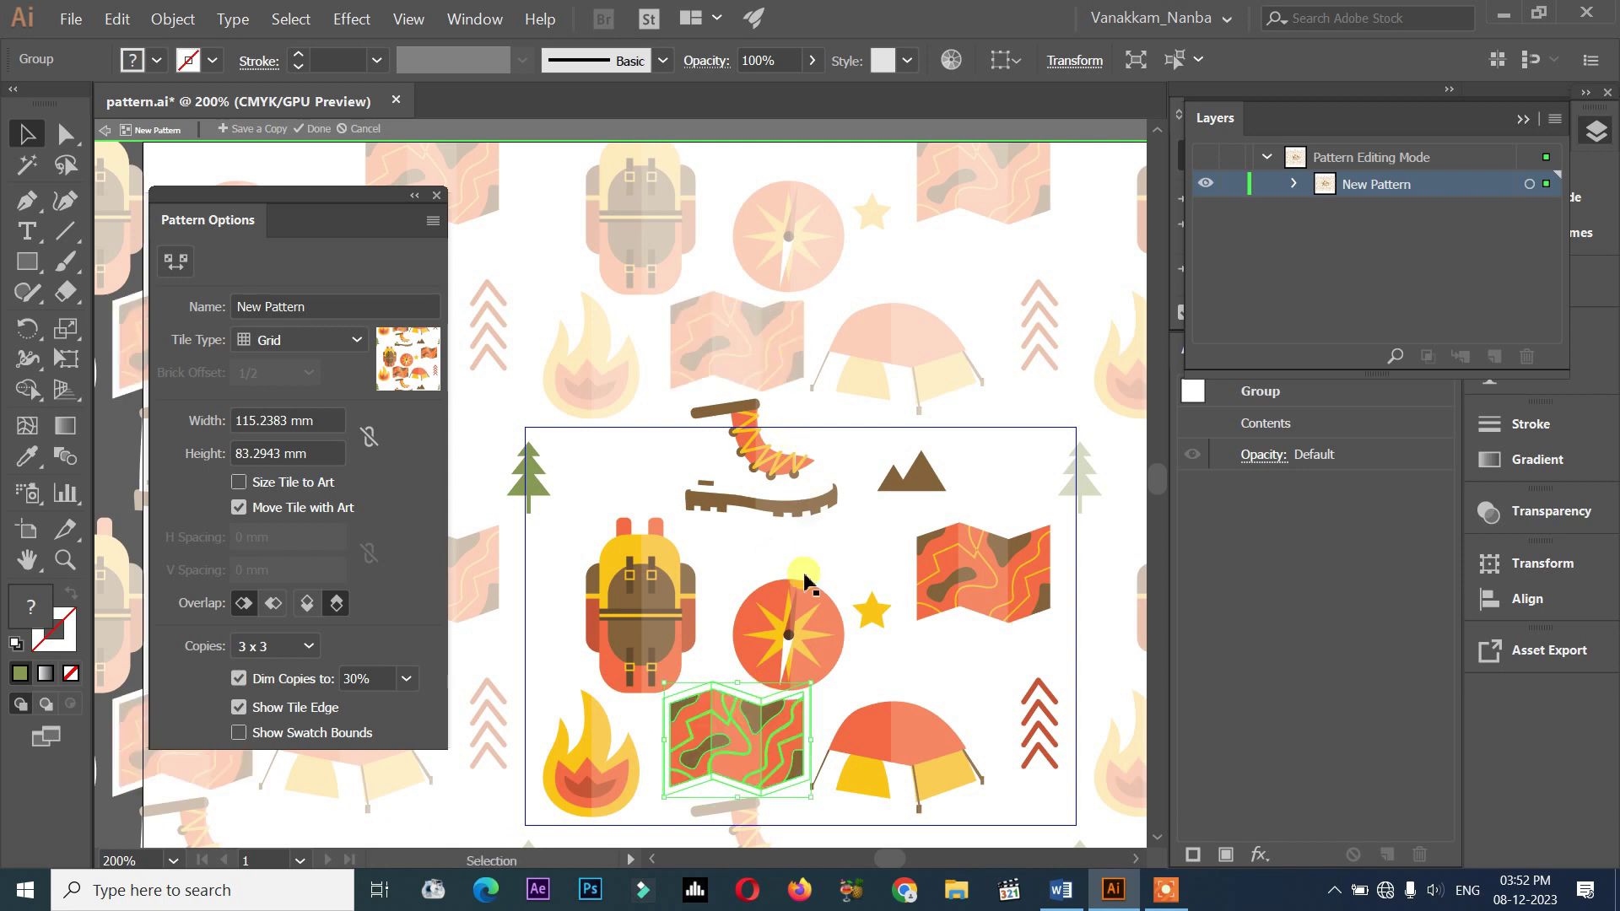
pyautogui.moveTo(814, 681)
pyautogui.mouseDown()
pyautogui.moveTo(751, 744)
pyautogui.moveTo(681, 744)
pyautogui.moveTo(870, 742)
pyautogui.mouseUp()
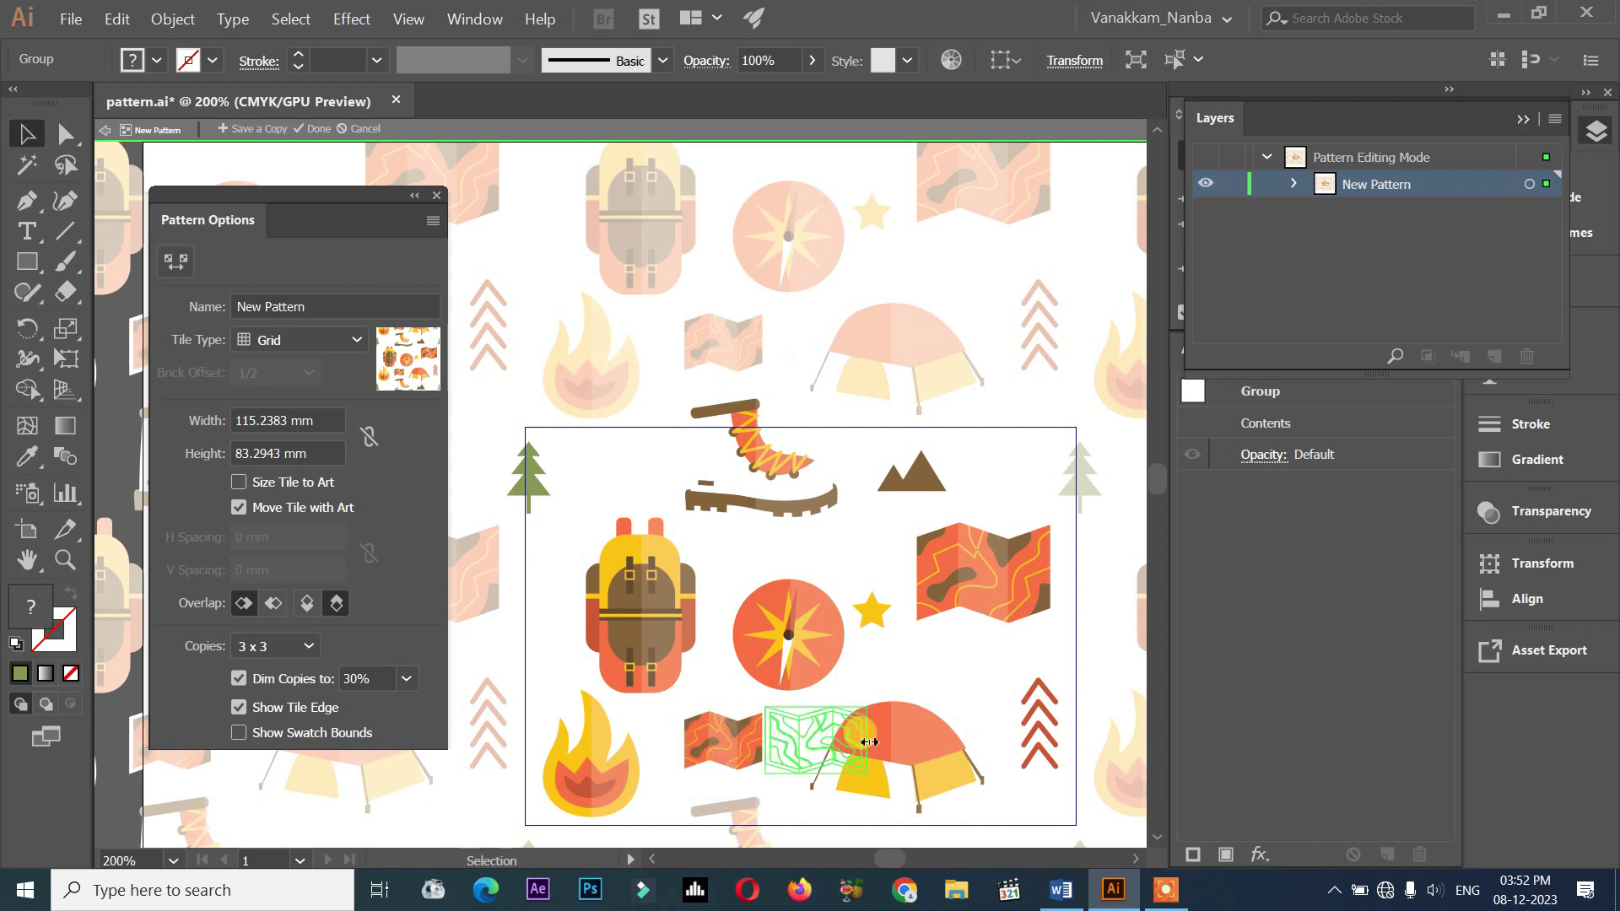
pyautogui.moveTo(870, 741); pyautogui.dragTo(780, 731)
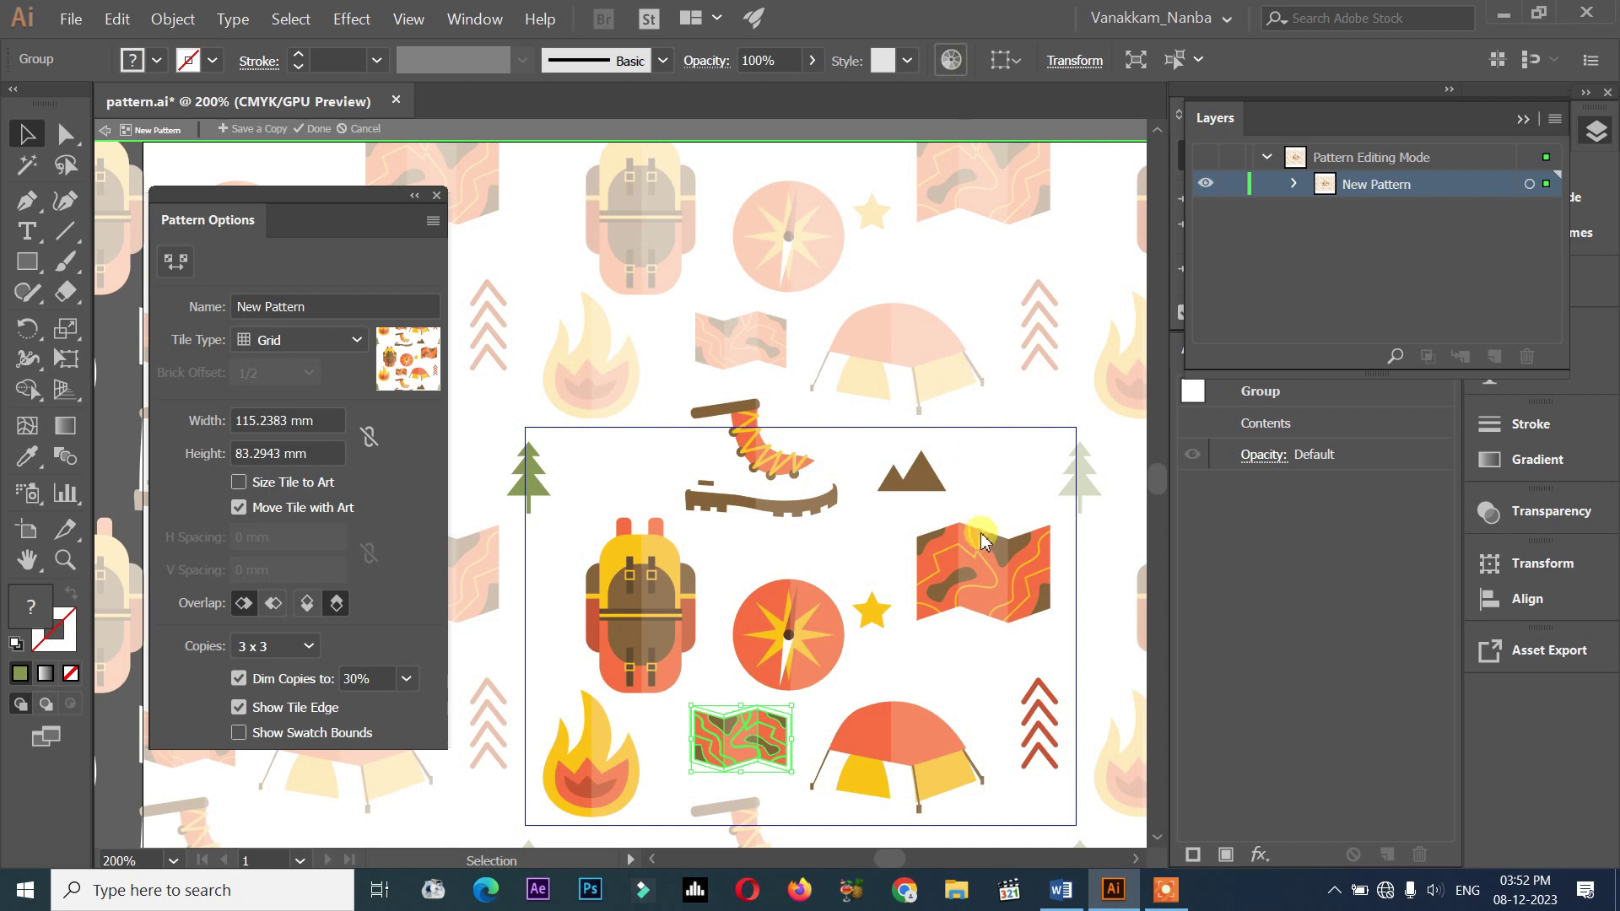
pyautogui.click(951, 60)
pyautogui.moveTo(881, 72); pyautogui.dragTo(1276, 75)
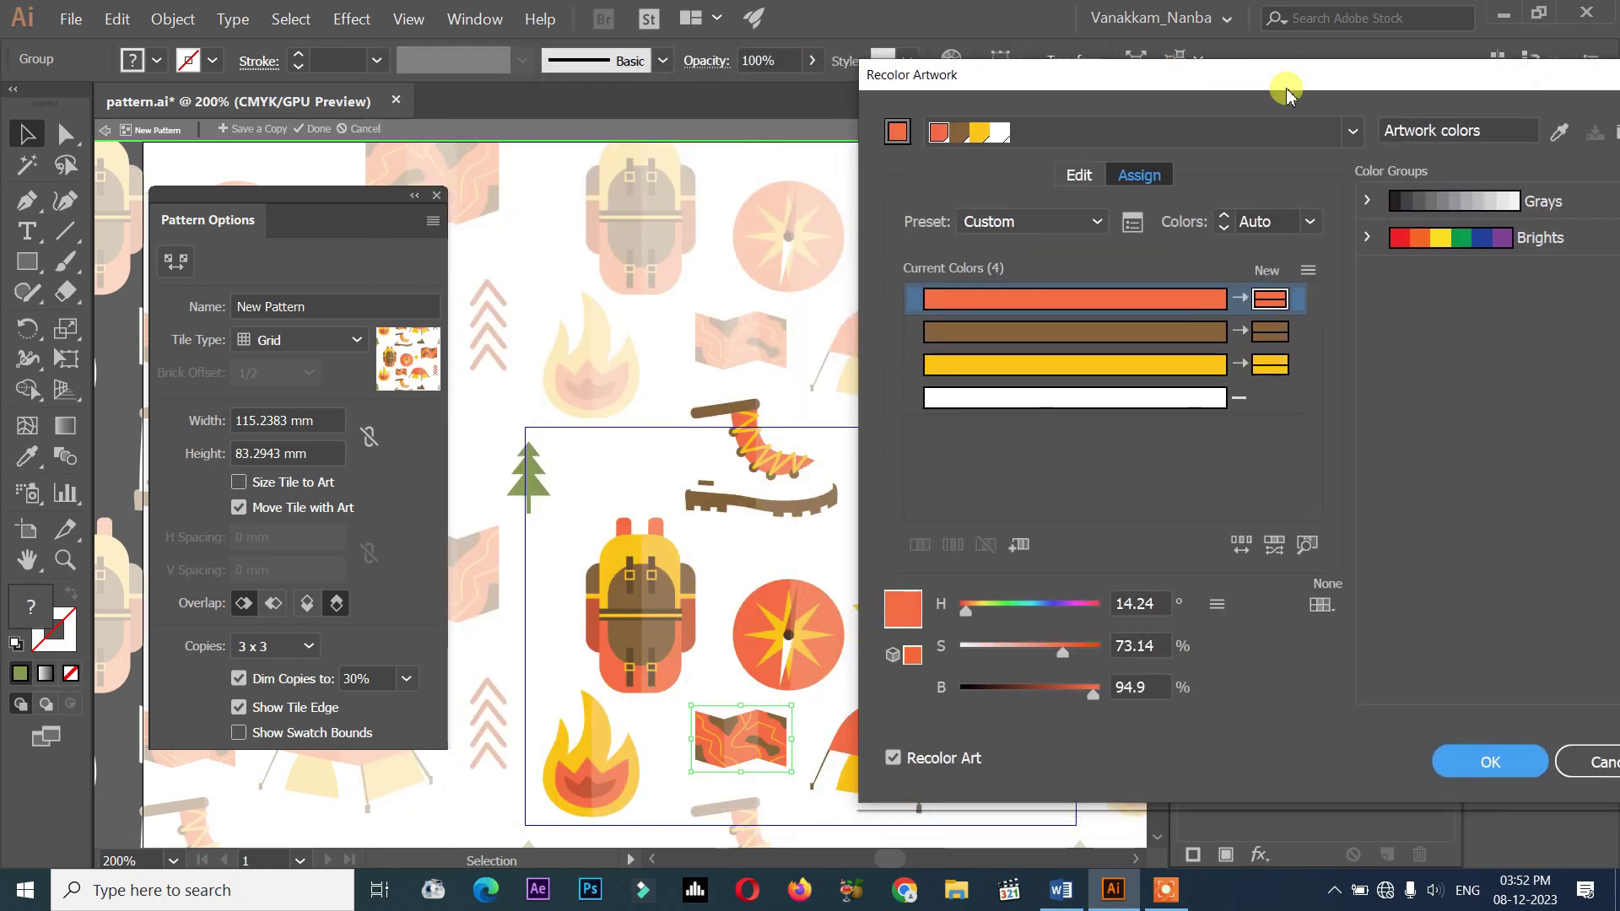
# - Randomly reorder the small map's colours so it turns mostly yellow, and apply with OK
pyautogui.click(1099, 221)
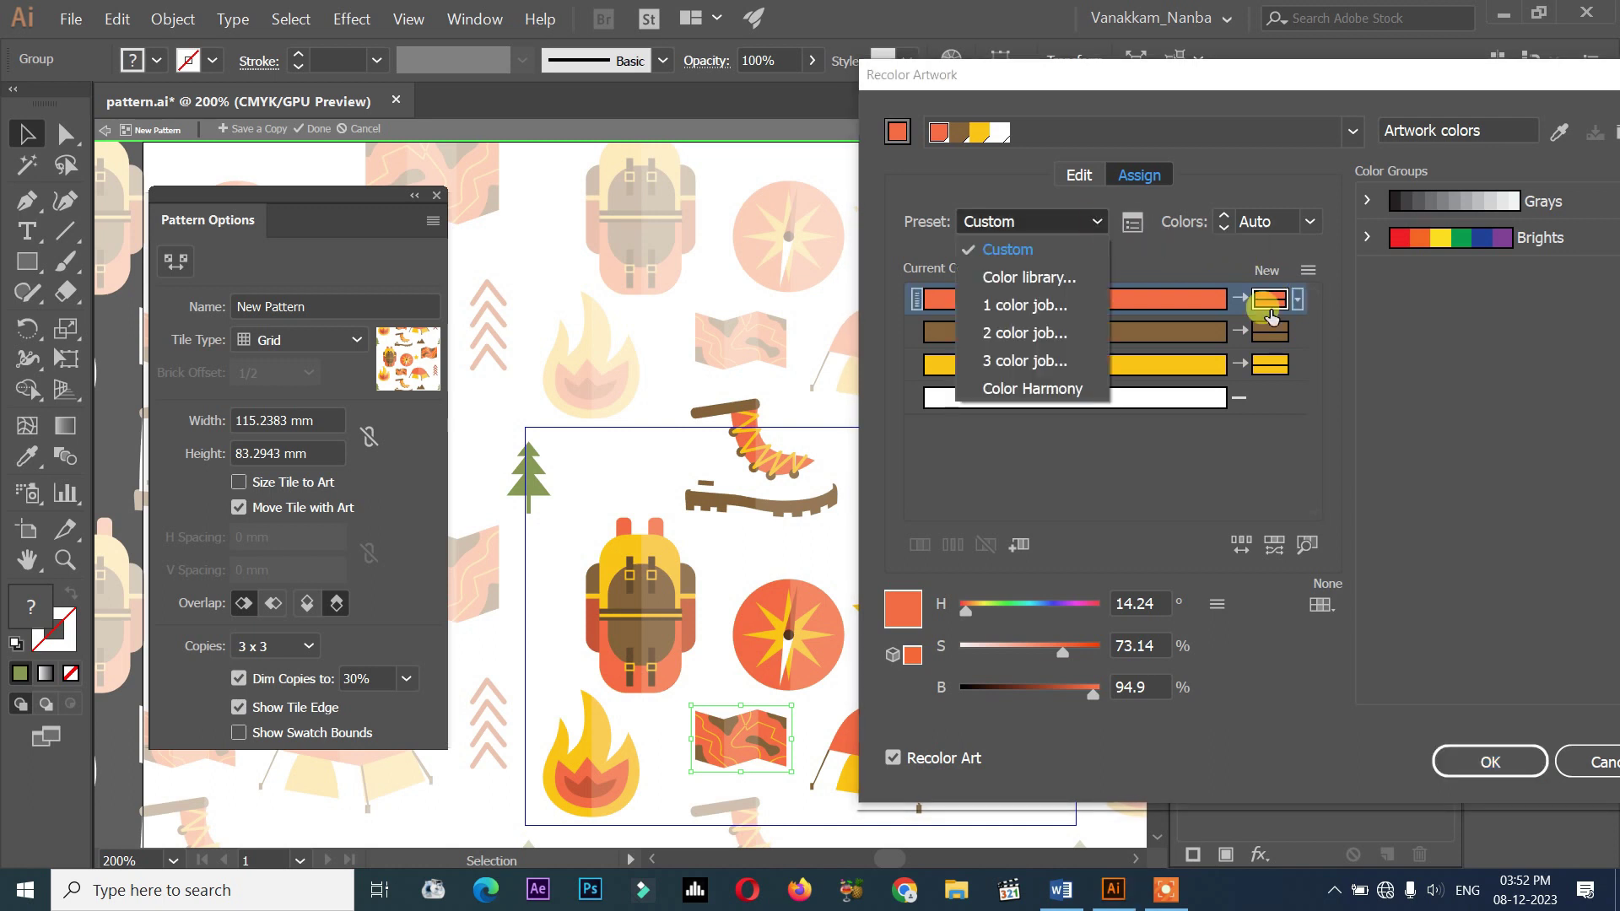
pyautogui.click(1451, 385)
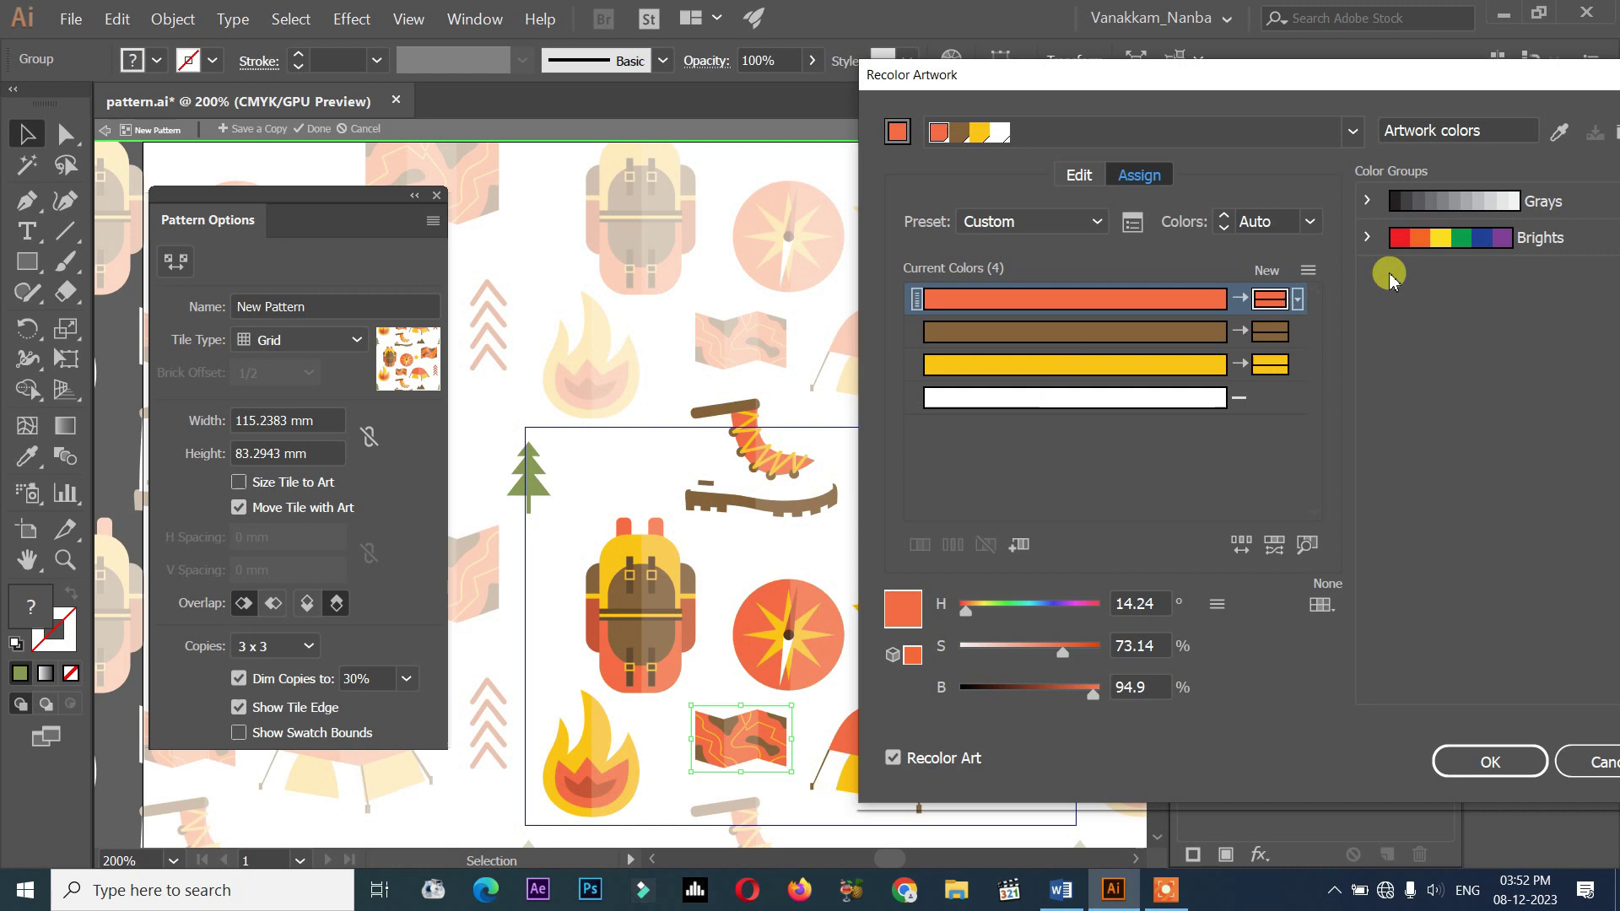
pyautogui.click(1241, 544)
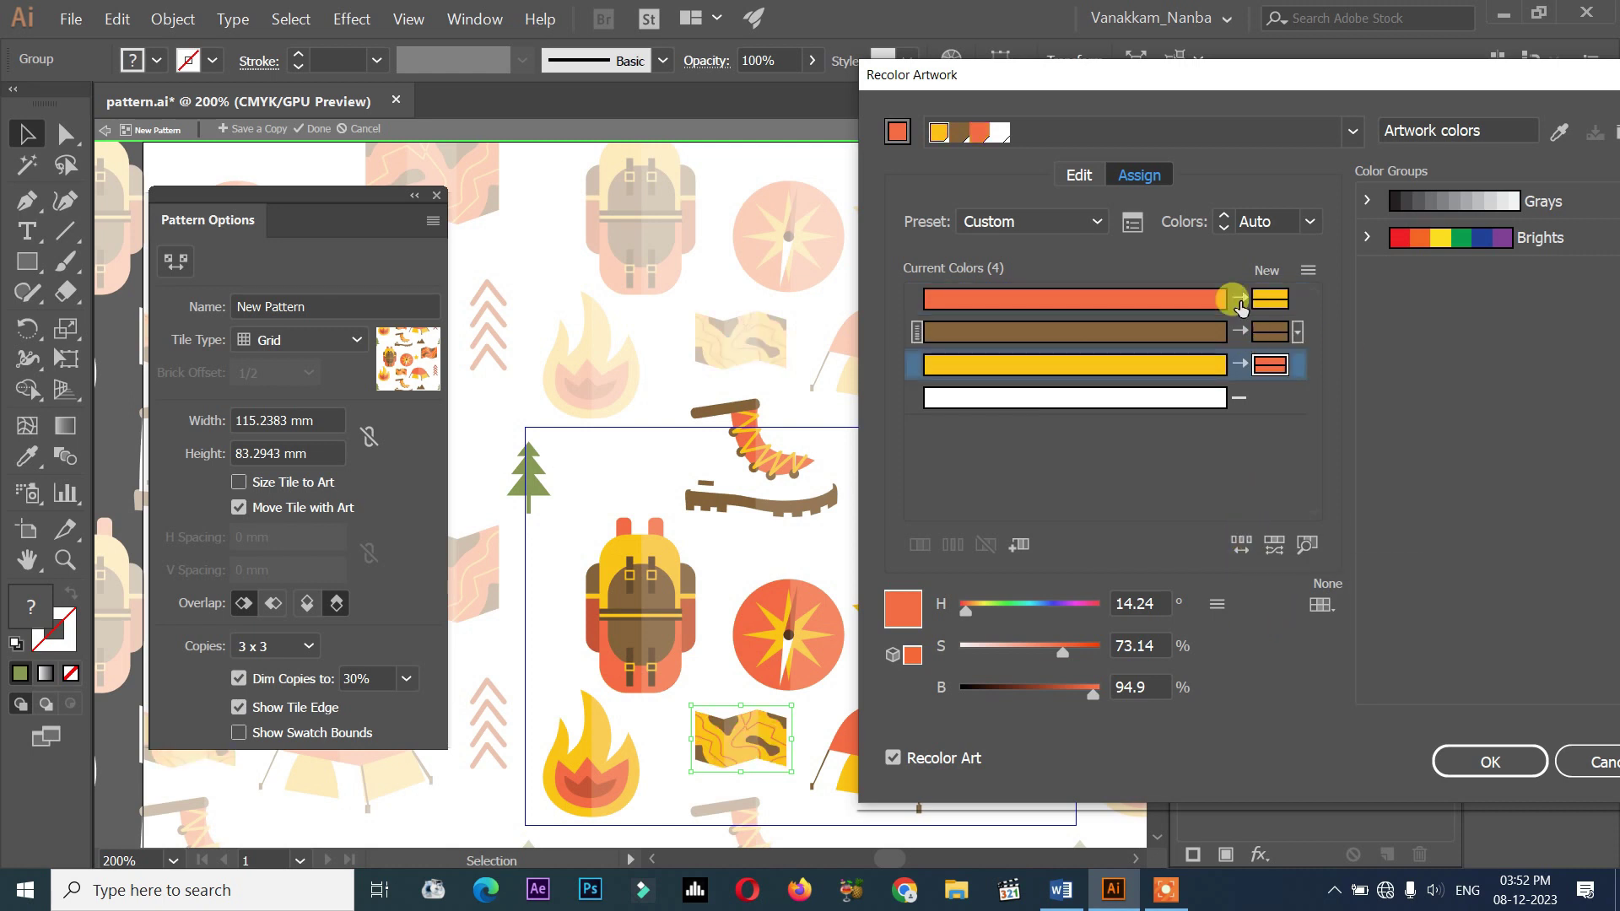
pyautogui.moveTo(1168, 74); pyautogui.dragTo(1506, 87)
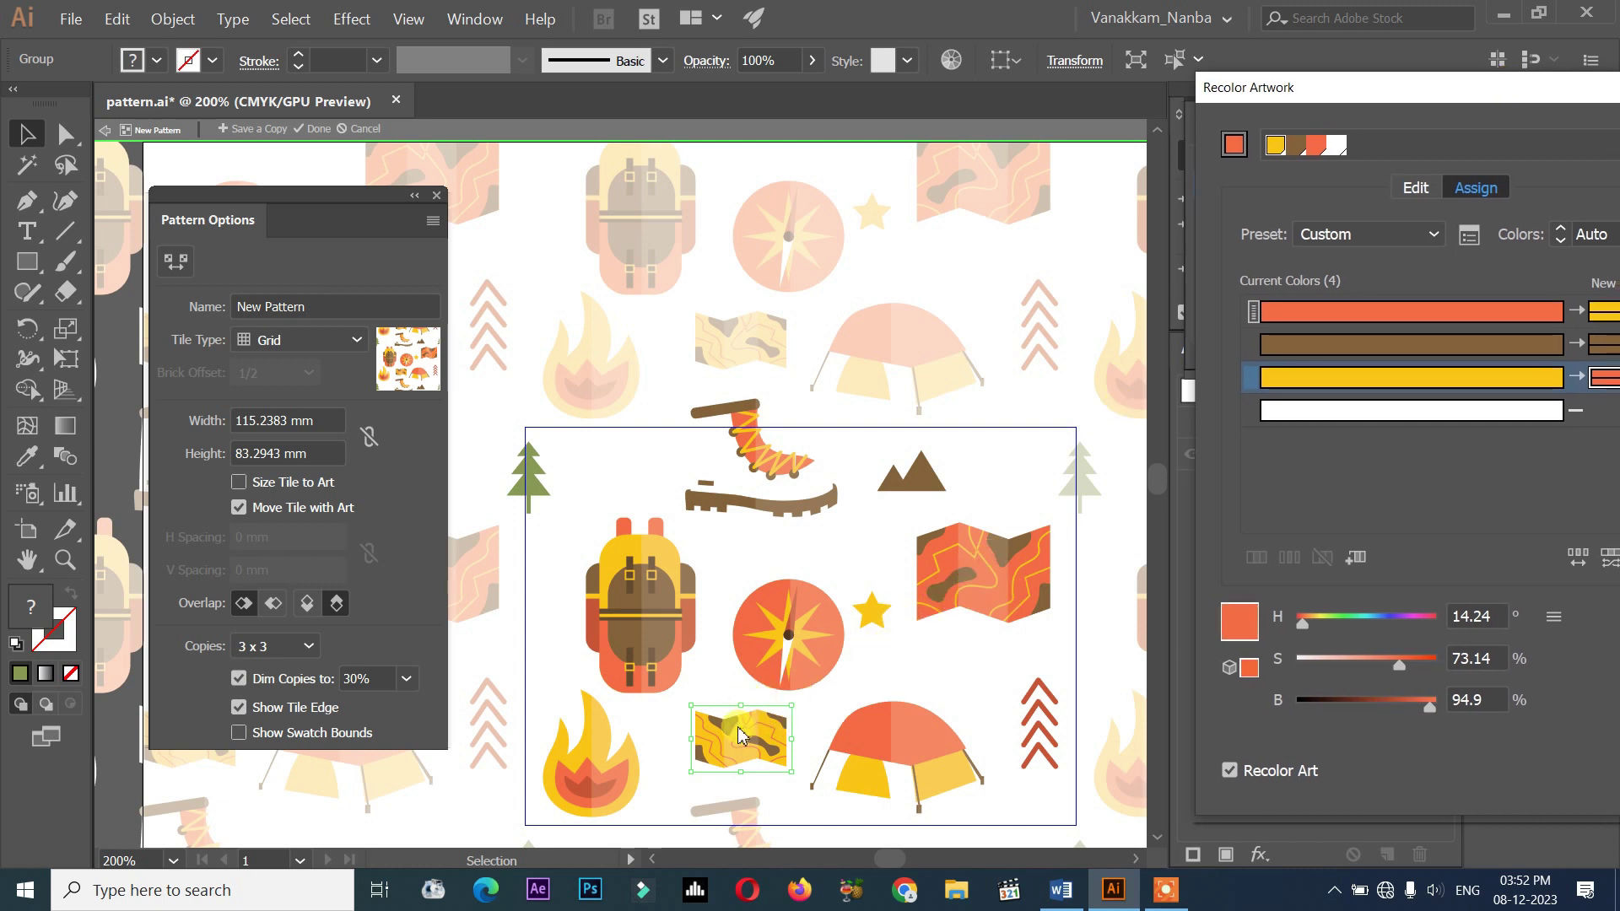
pyautogui.moveTo(1231, 87); pyautogui.dragTo(760, 115)
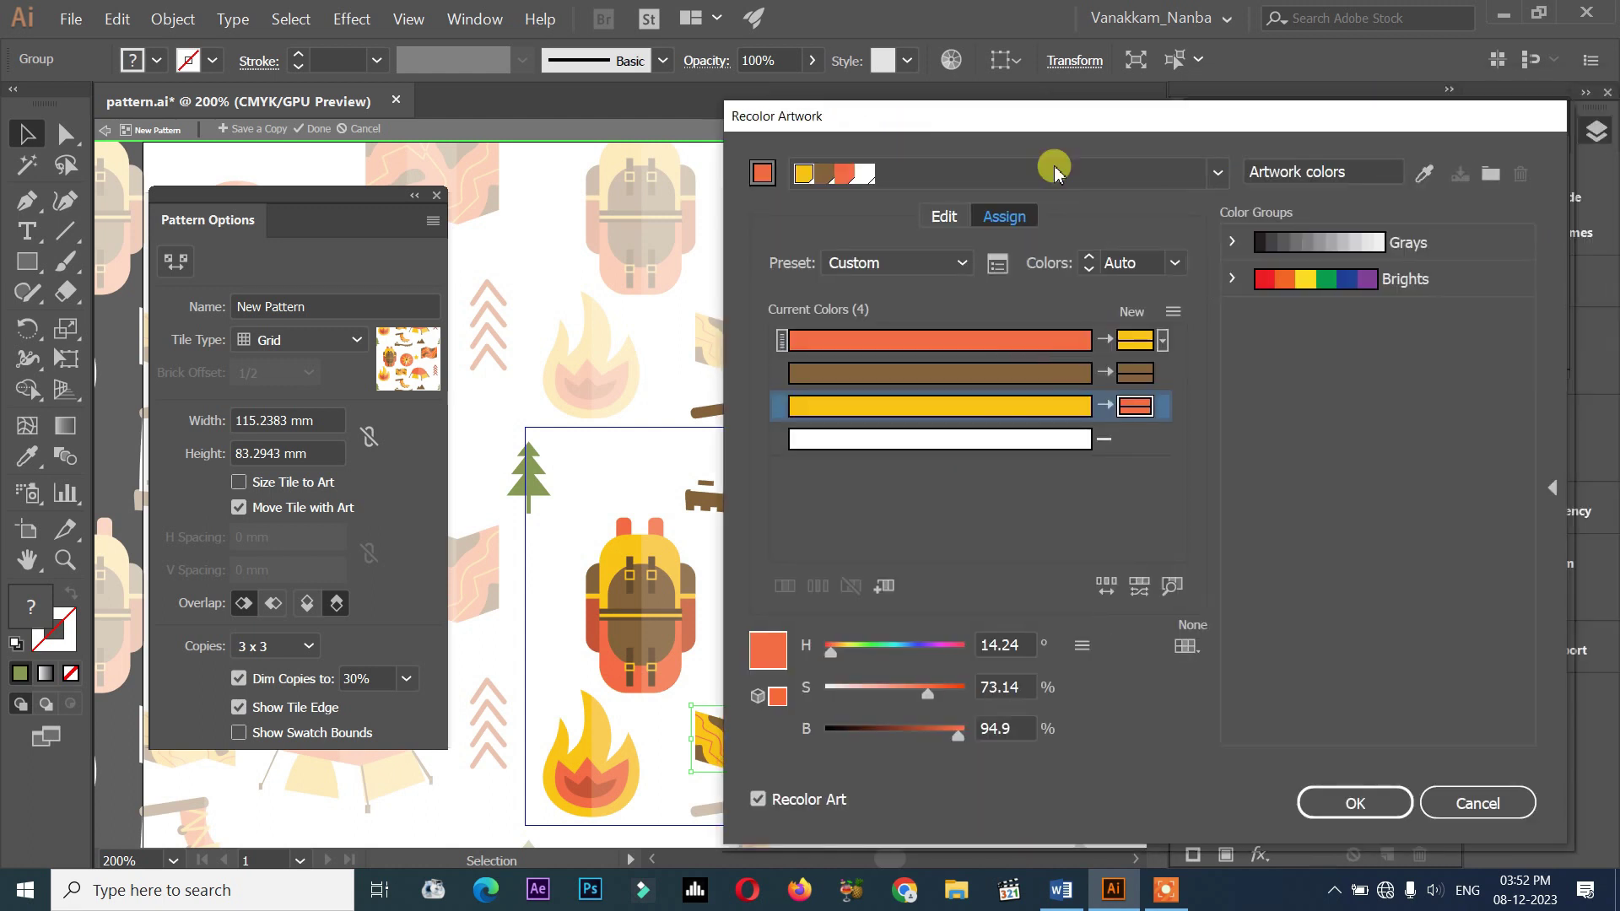
pyautogui.click(1352, 801)
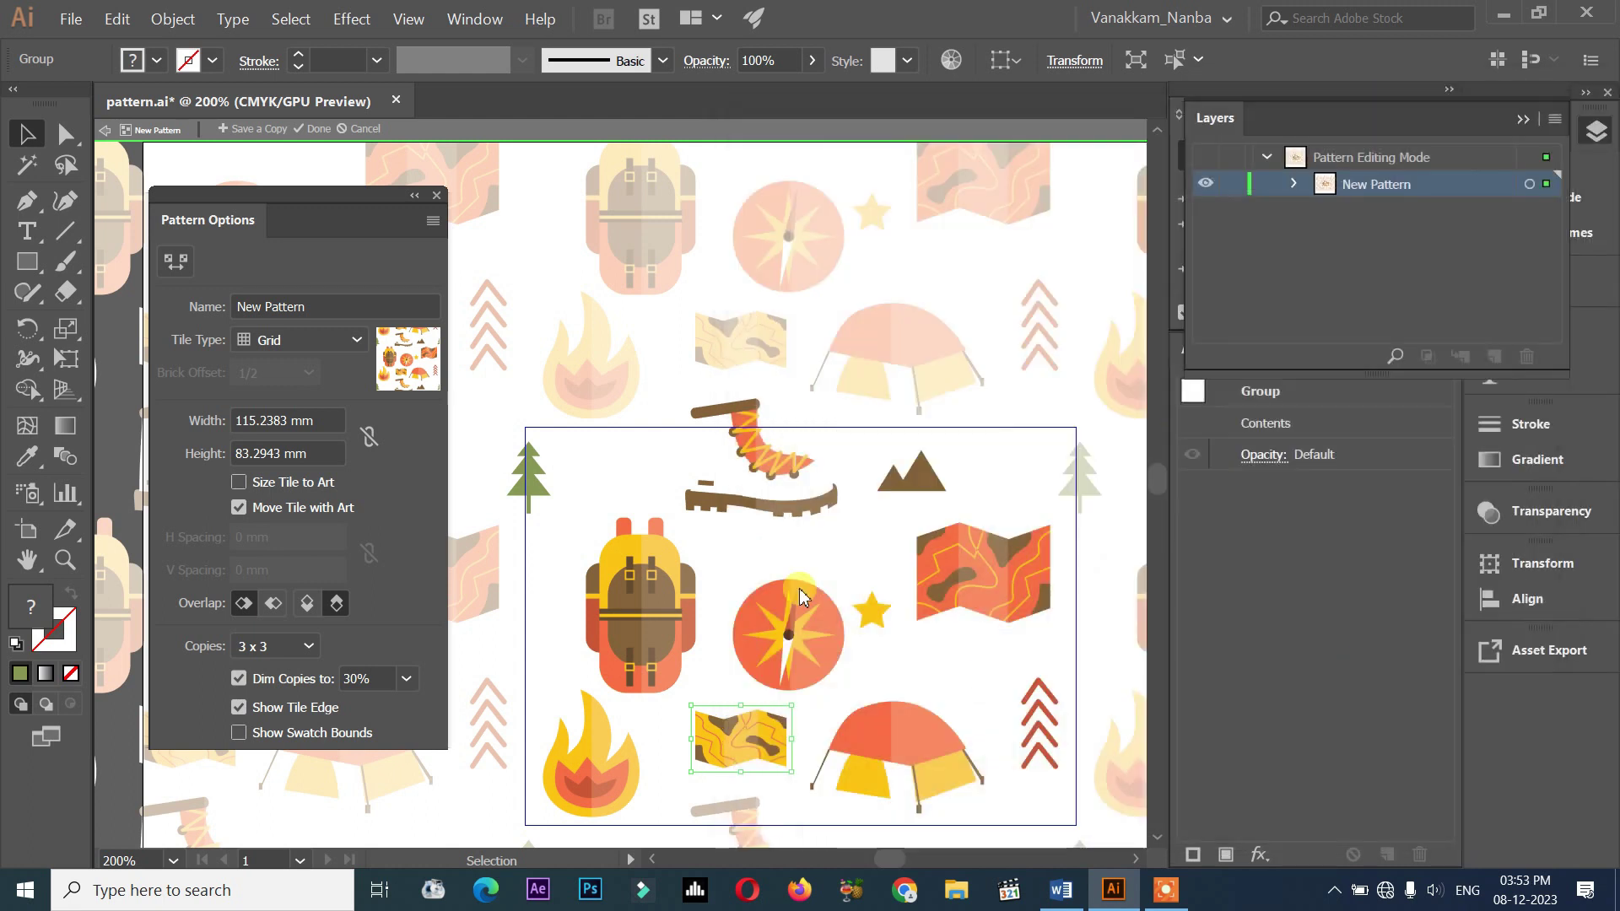
# - Place a small, scaled-down copy of the backpack at the tile's right side, below the map
pyautogui.click(677, 586)
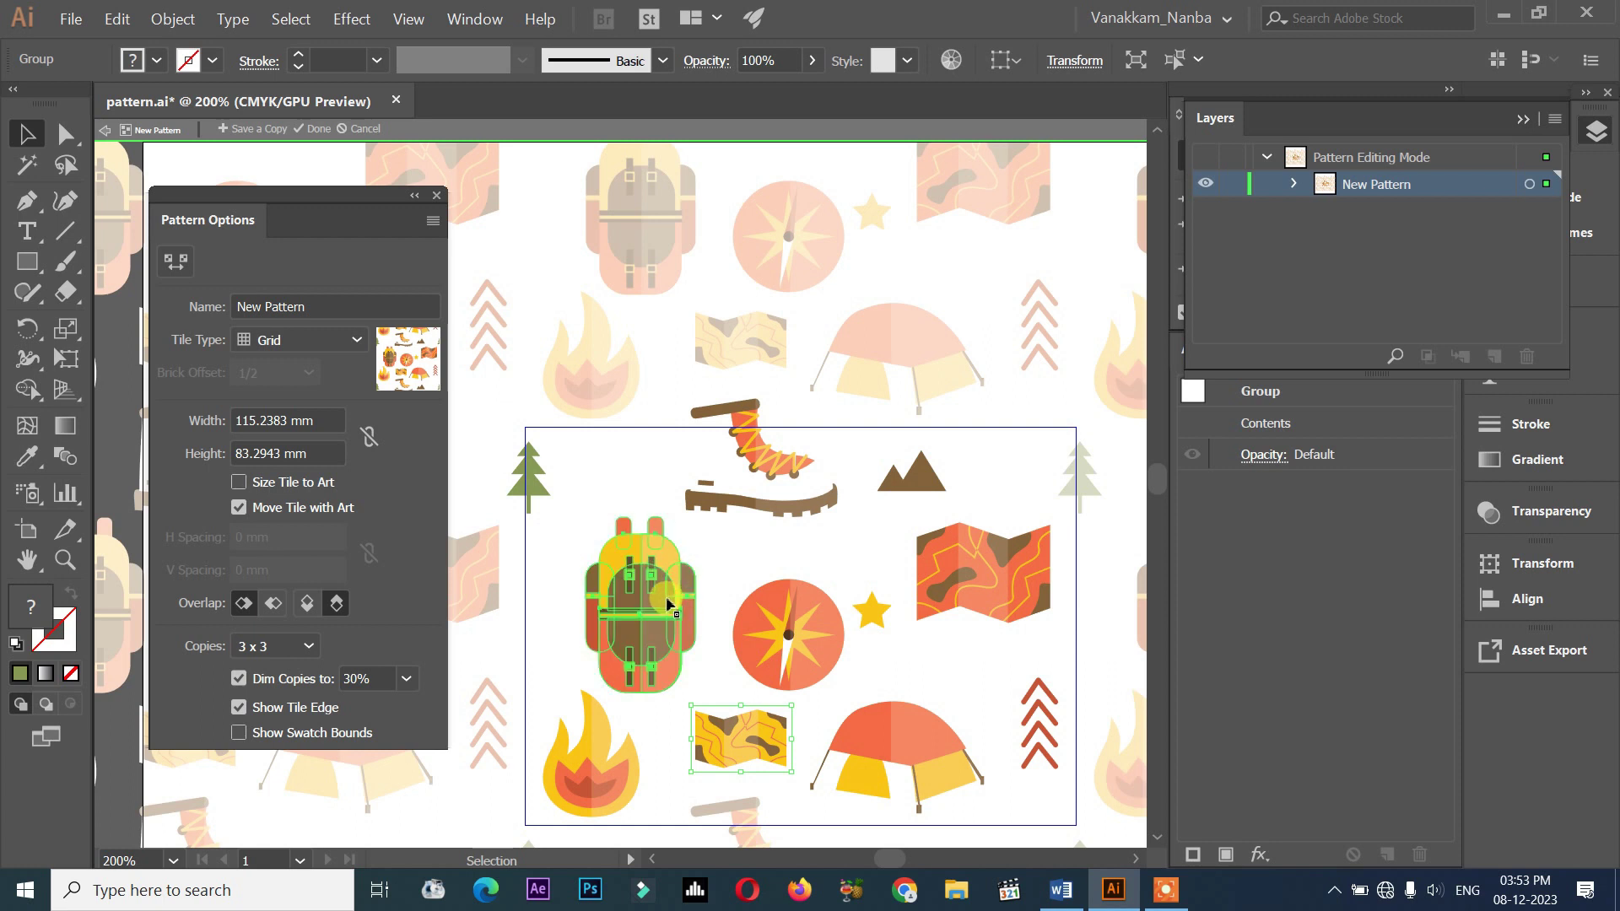
pyautogui.moveTo(673, 605); pyautogui.dragTo(970, 634)
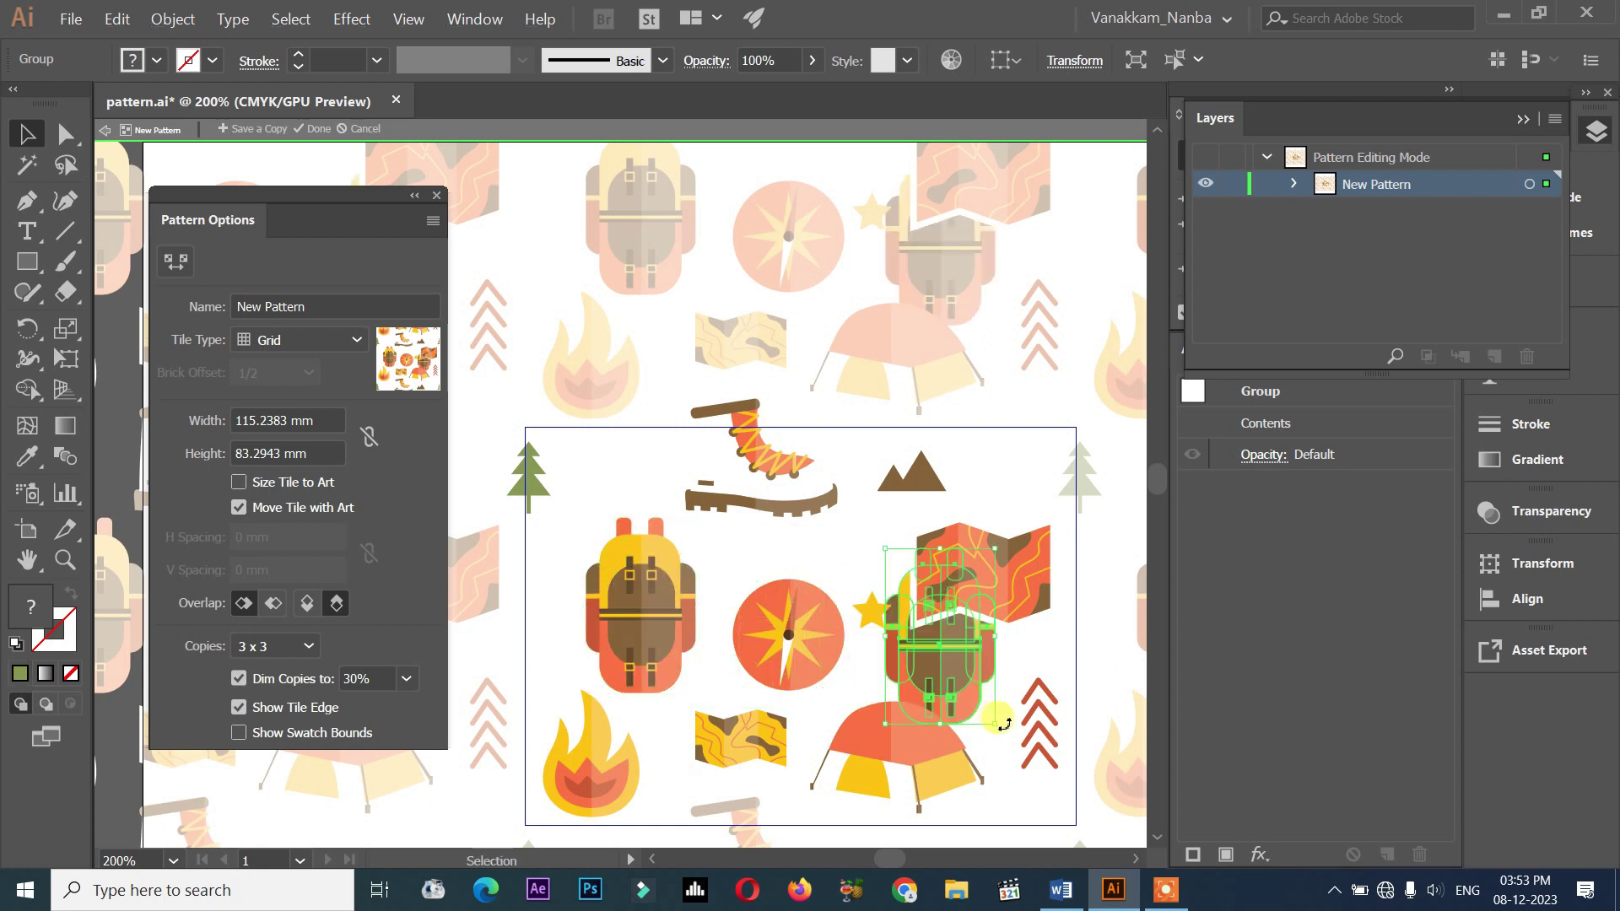
pyautogui.moveTo(1003, 726)
pyautogui.mouseDown()
pyautogui.moveTo(940, 579)
pyautogui.moveTo(928, 607)
pyautogui.moveTo(985, 685)
pyautogui.mouseUp()
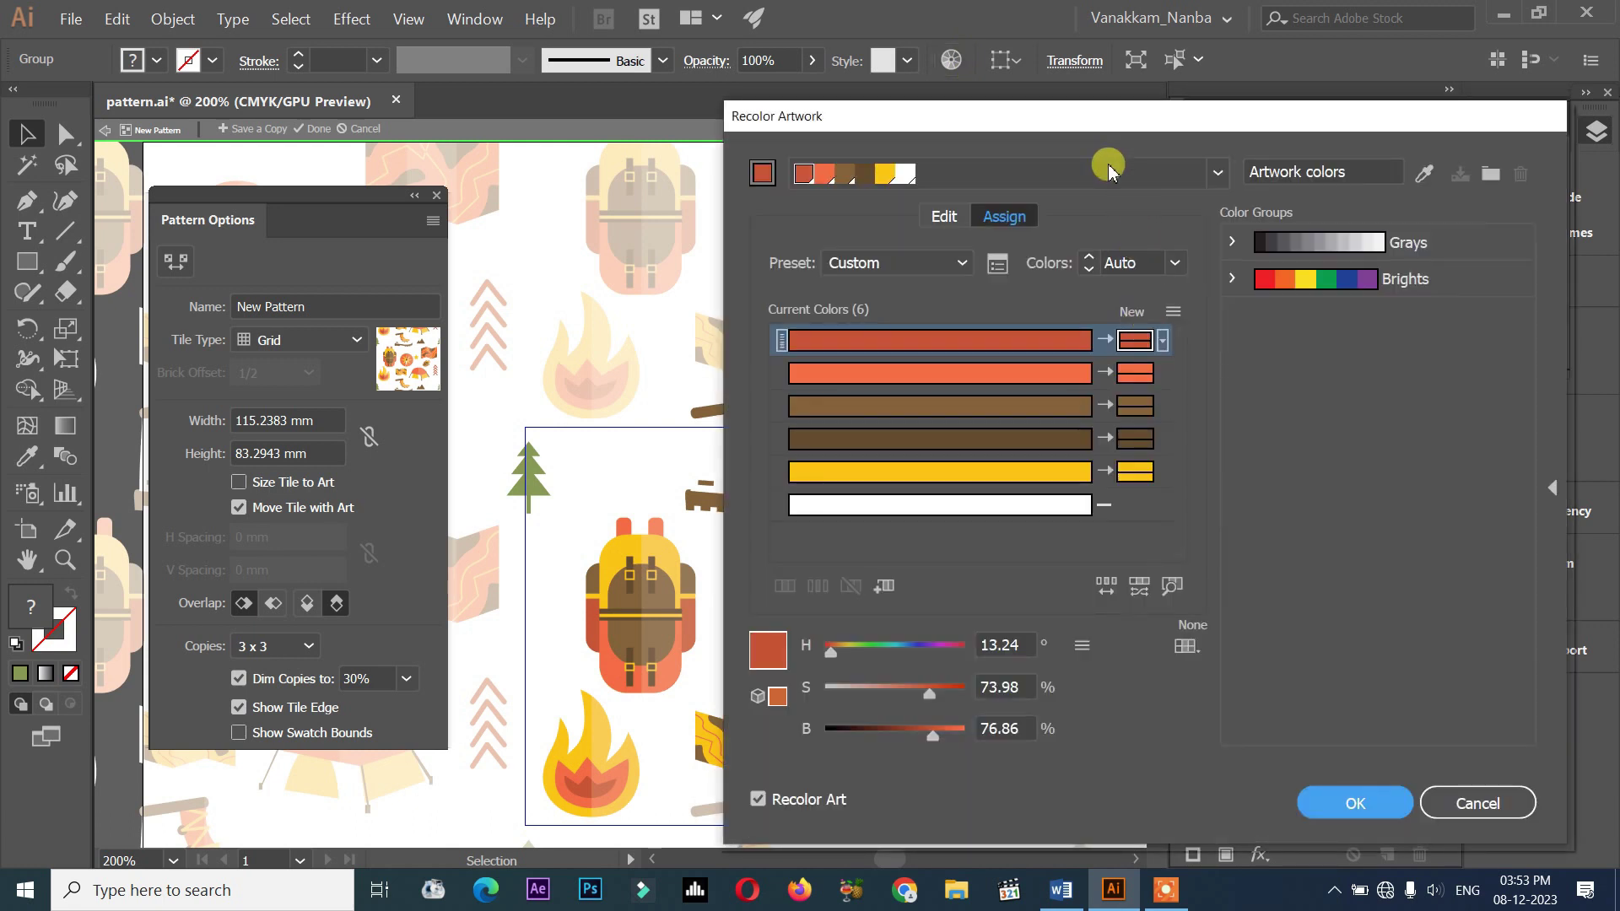
# - Randomly shuffle the small backpack copy's colour order in Recolor Artwork and apply it
pyautogui.moveTo(1073, 129); pyautogui.dragTo(1425, 84)
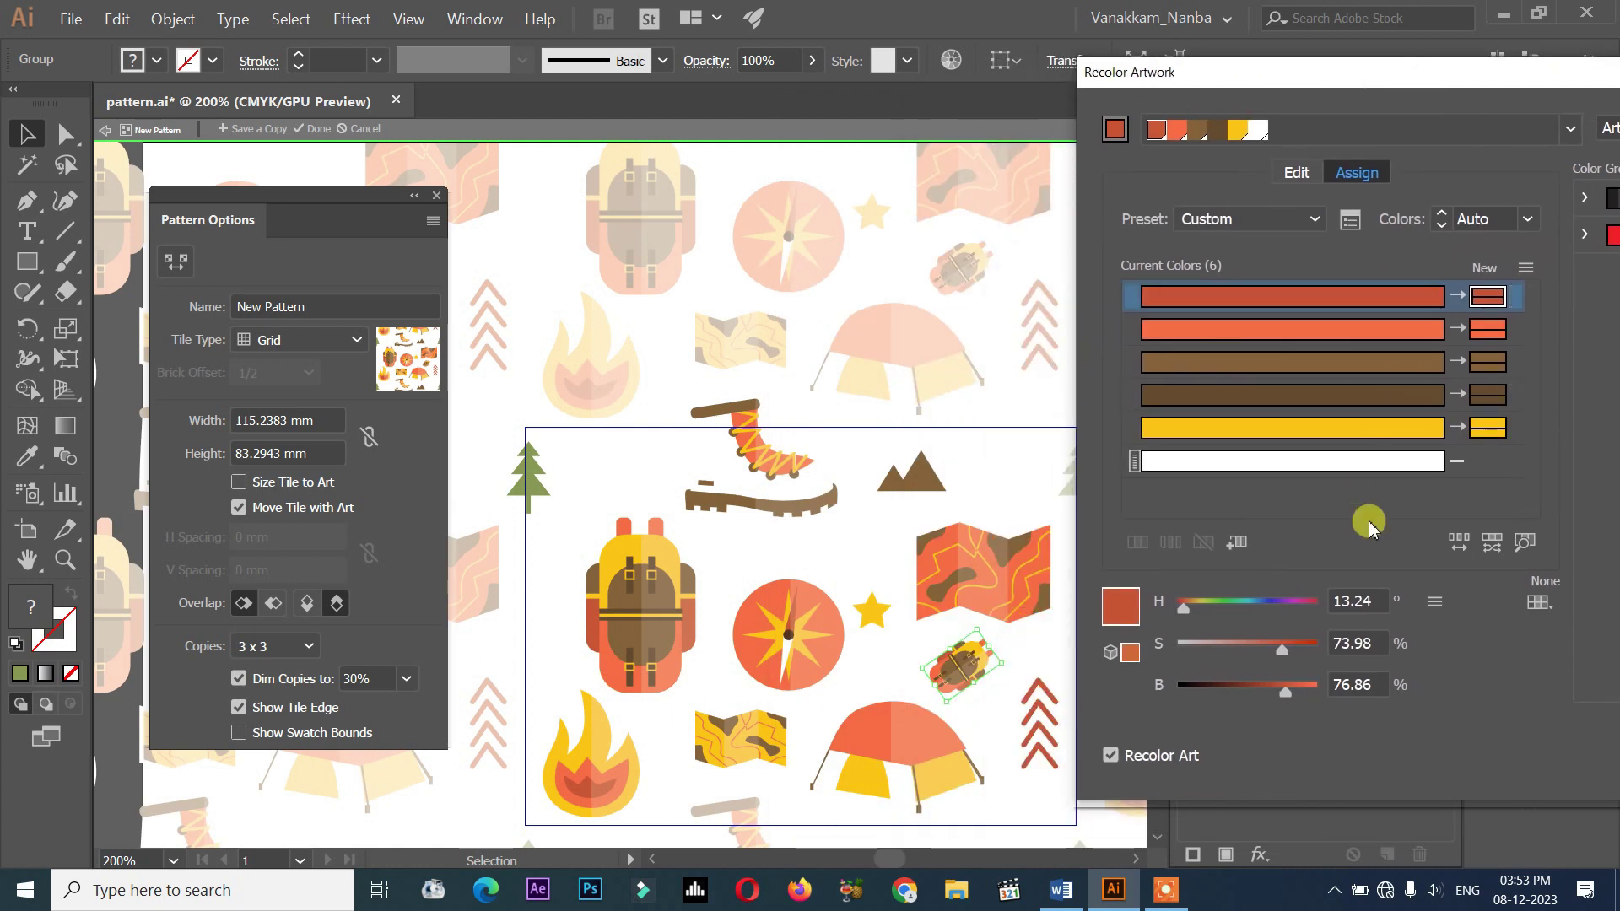
pyautogui.click(1456, 545)
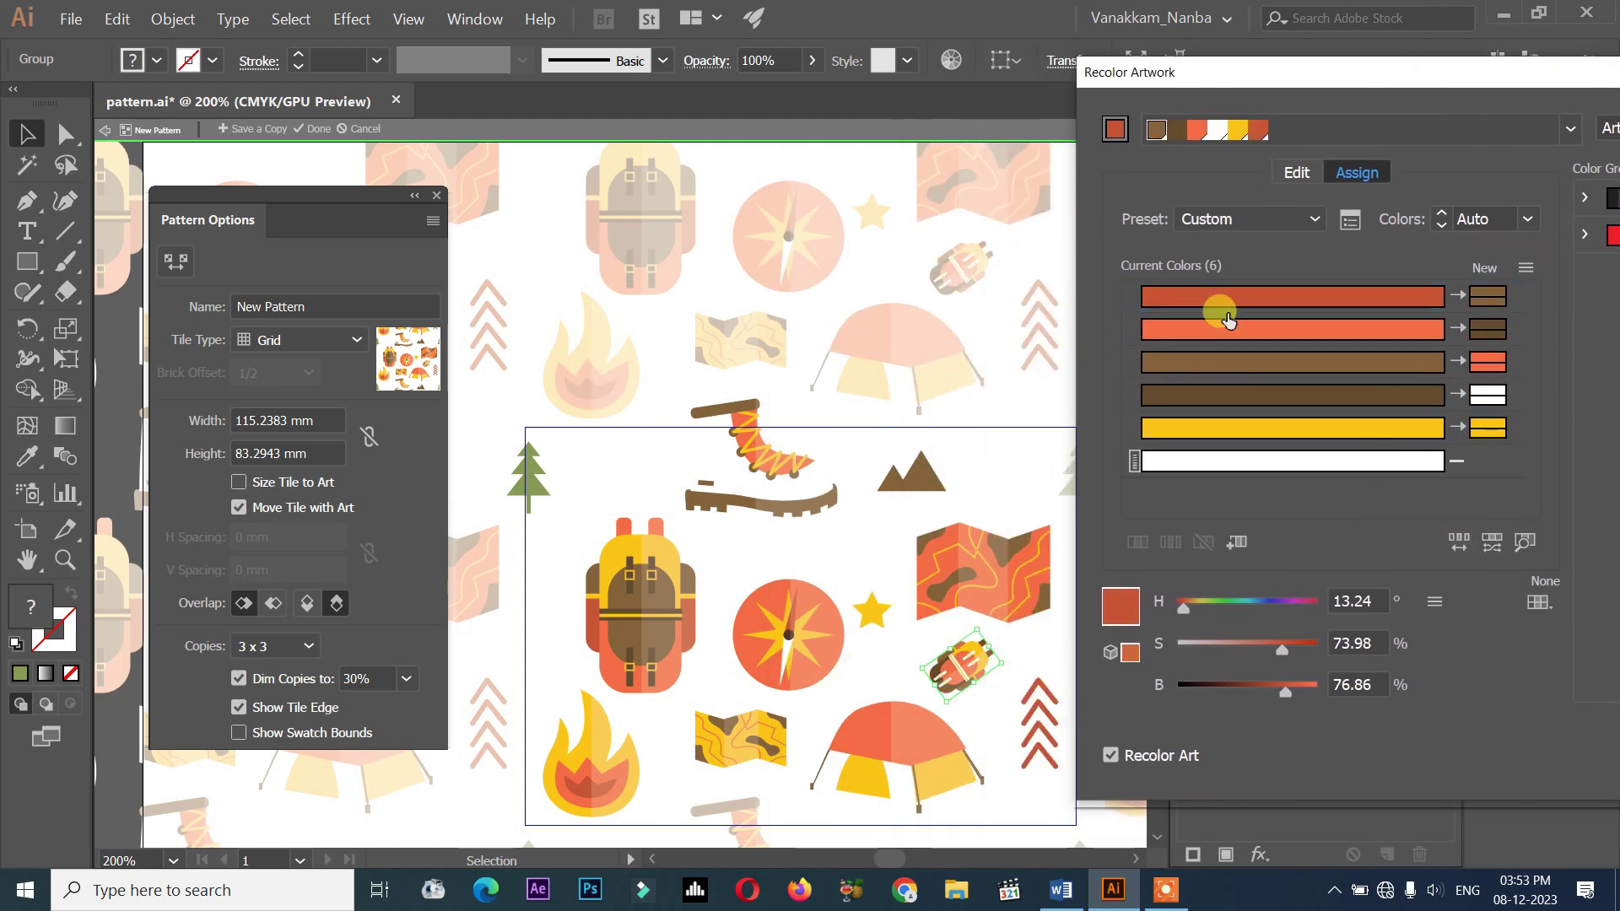
pyautogui.moveTo(1341, 93)
pyautogui.mouseDown()
pyautogui.moveTo(868, 80)
pyautogui.moveTo(871, 105)
pyautogui.mouseUp()
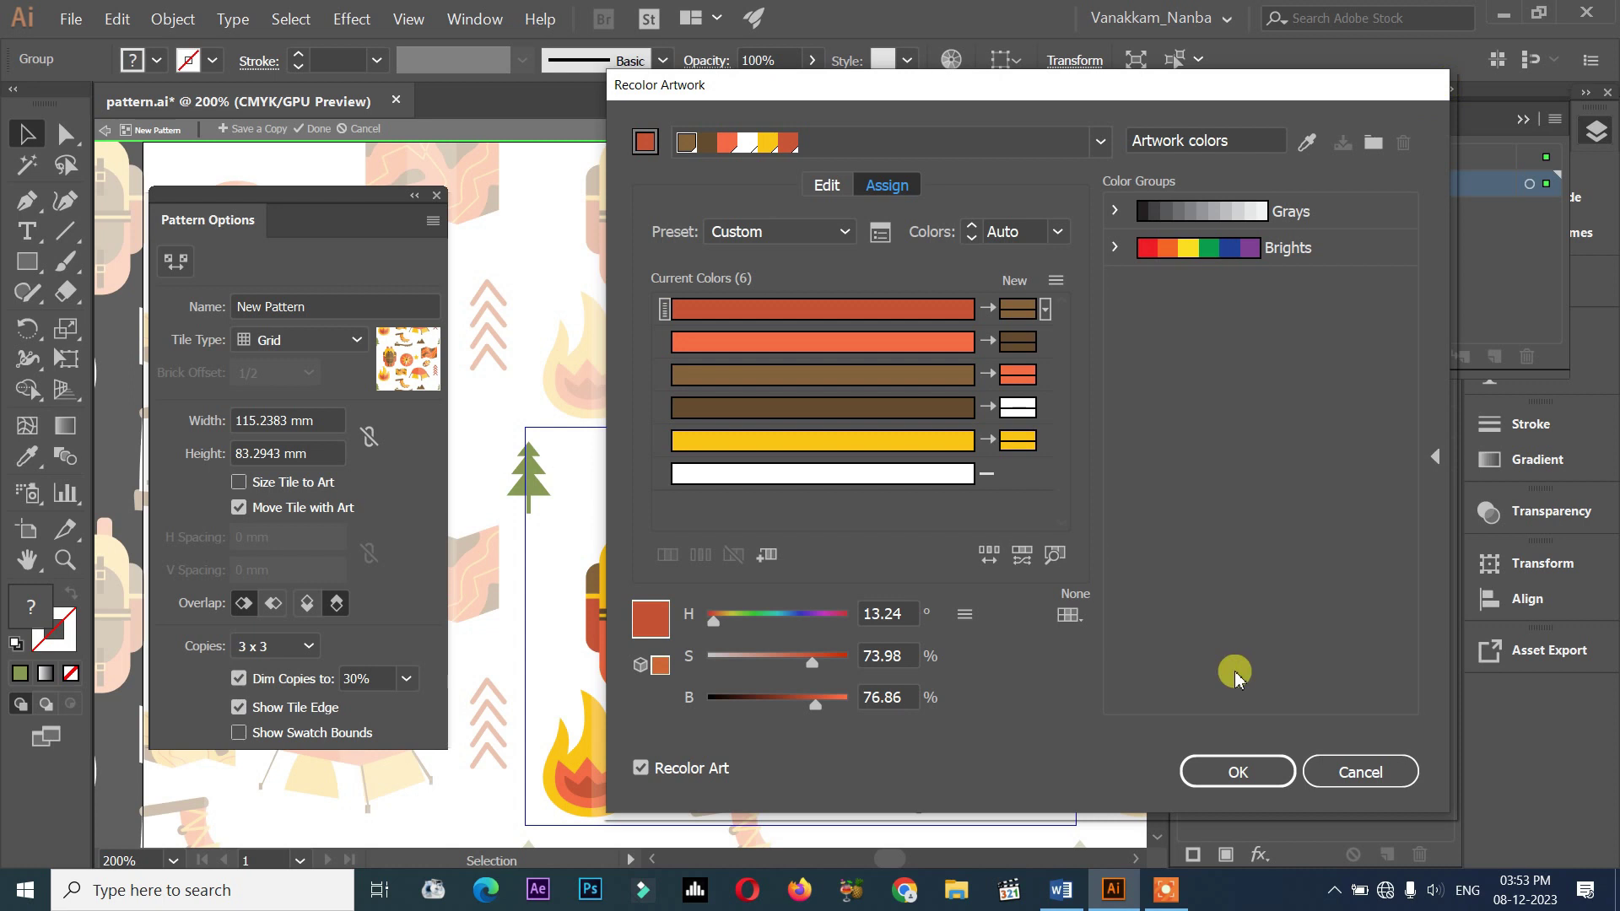
pyautogui.click(1265, 759)
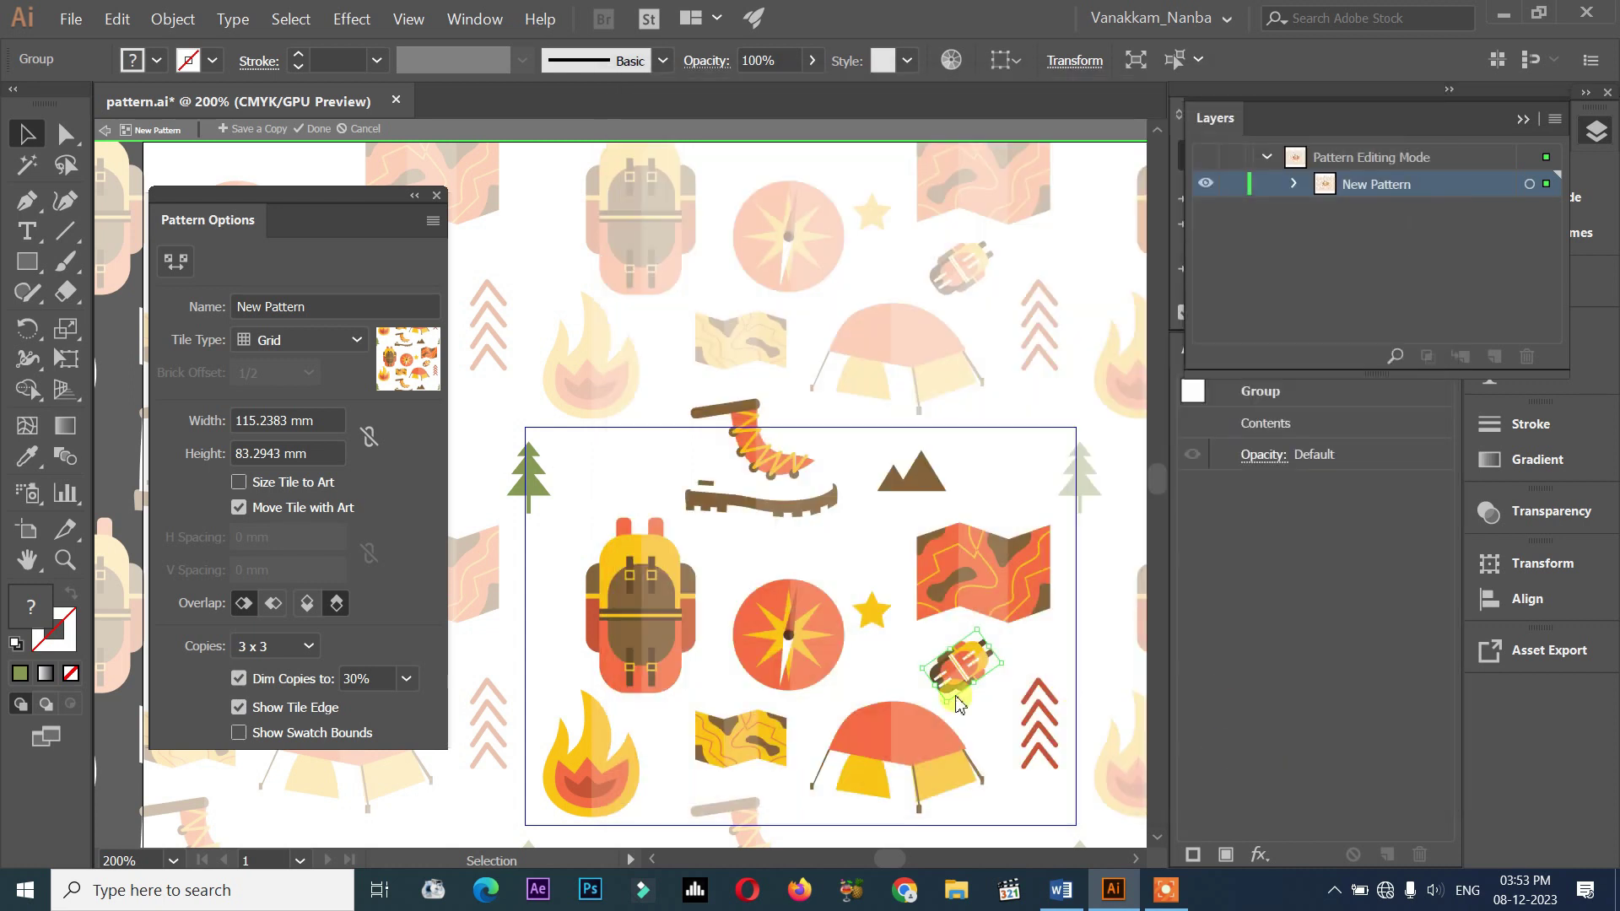
# - Nudge the large map slightly right within the tile and add a star copy in an empty spot
pyautogui.click(983, 582)
pyautogui.moveTo(983, 582); pyautogui.dragTo(1026, 459)
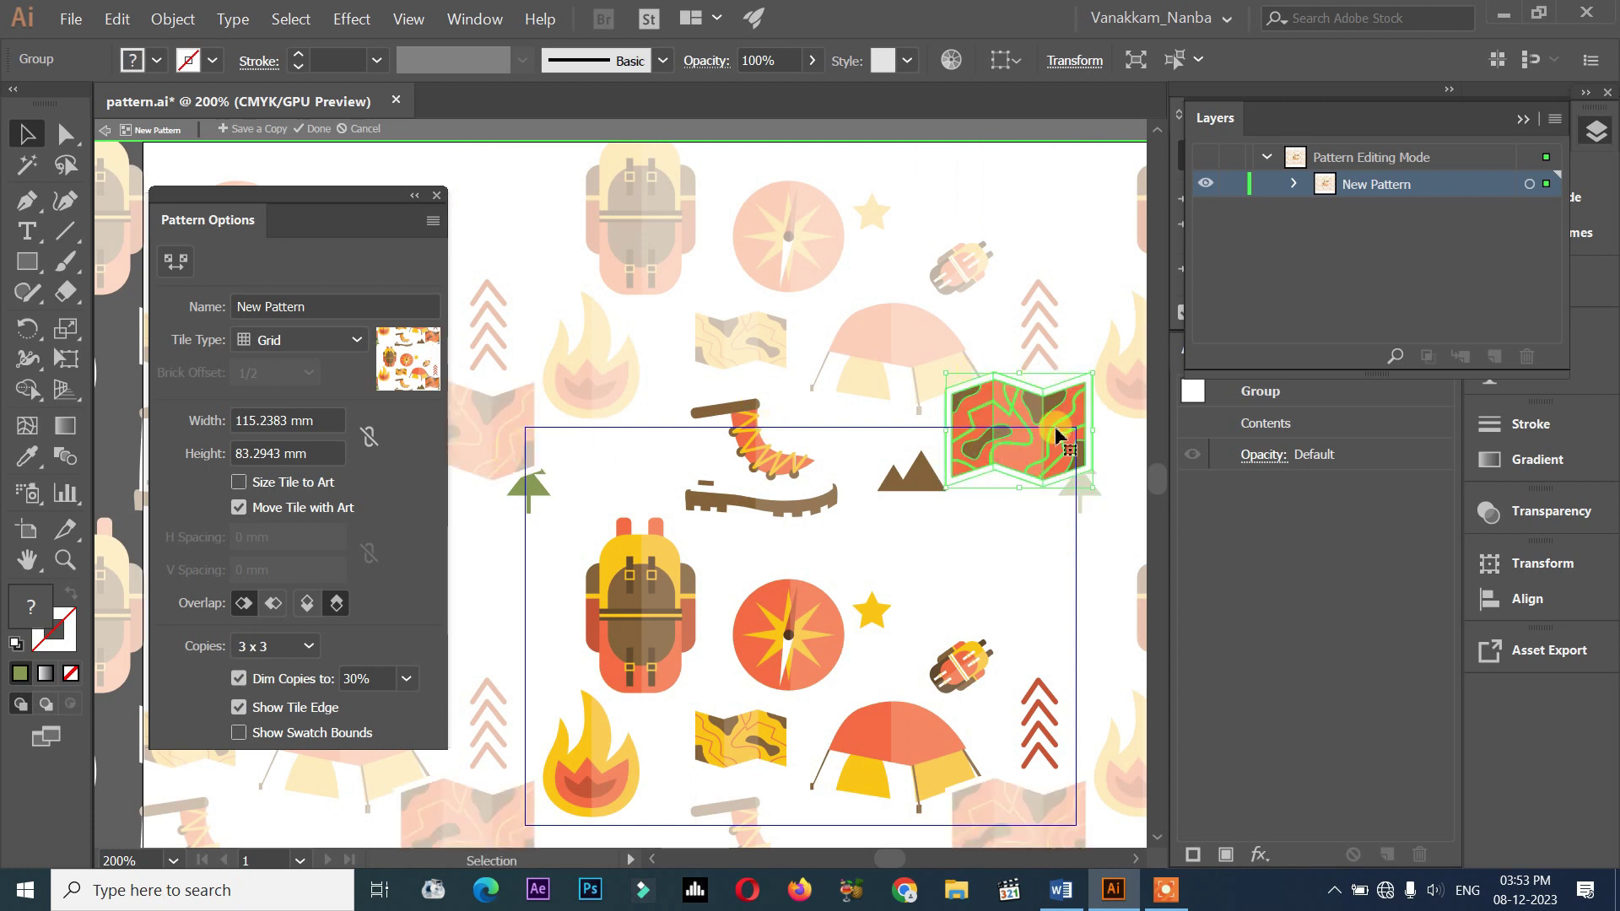
pyautogui.moveTo(986, 419)
pyautogui.mouseDown()
pyautogui.moveTo(981, 544)
pyautogui.moveTo(1053, 549)
pyautogui.mouseUp()
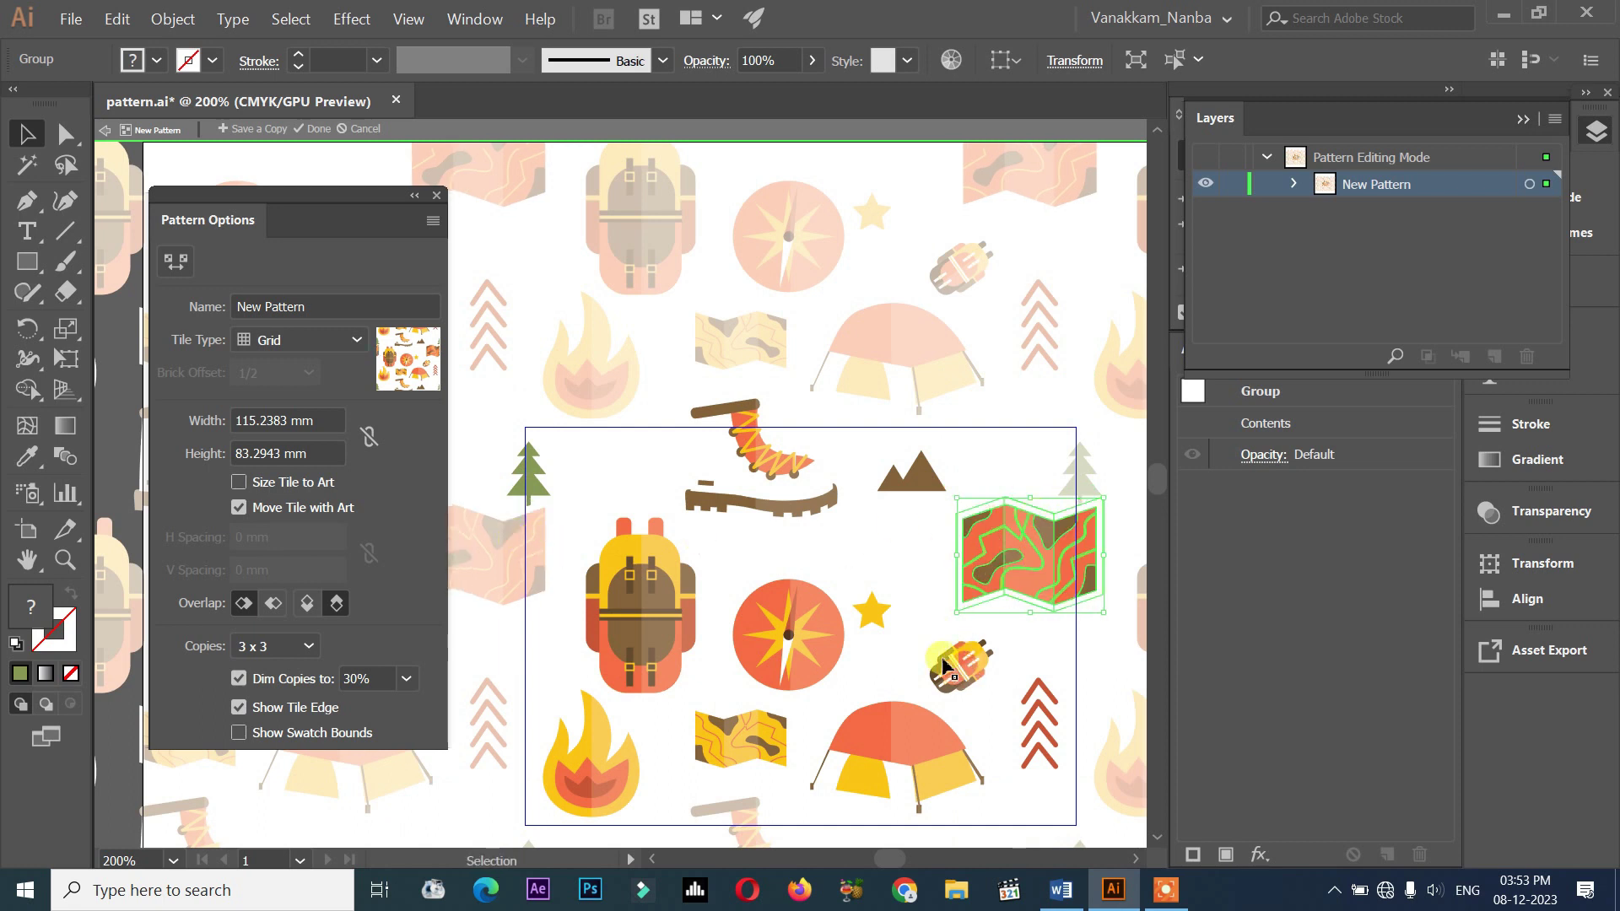
pyautogui.moveTo(874, 613)
pyautogui.mouseDown()
pyautogui.moveTo(1000, 467)
pyautogui.moveTo(1077, 648)
pyautogui.moveTo(889, 549)
pyautogui.moveTo(902, 525)
pyautogui.moveTo(586, 476)
pyautogui.mouseUp()
pyautogui.scroll(-4, 742, 520)
pyautogui.scroll(2, 741, 520)
pyautogui.scroll(1, 751, 520)
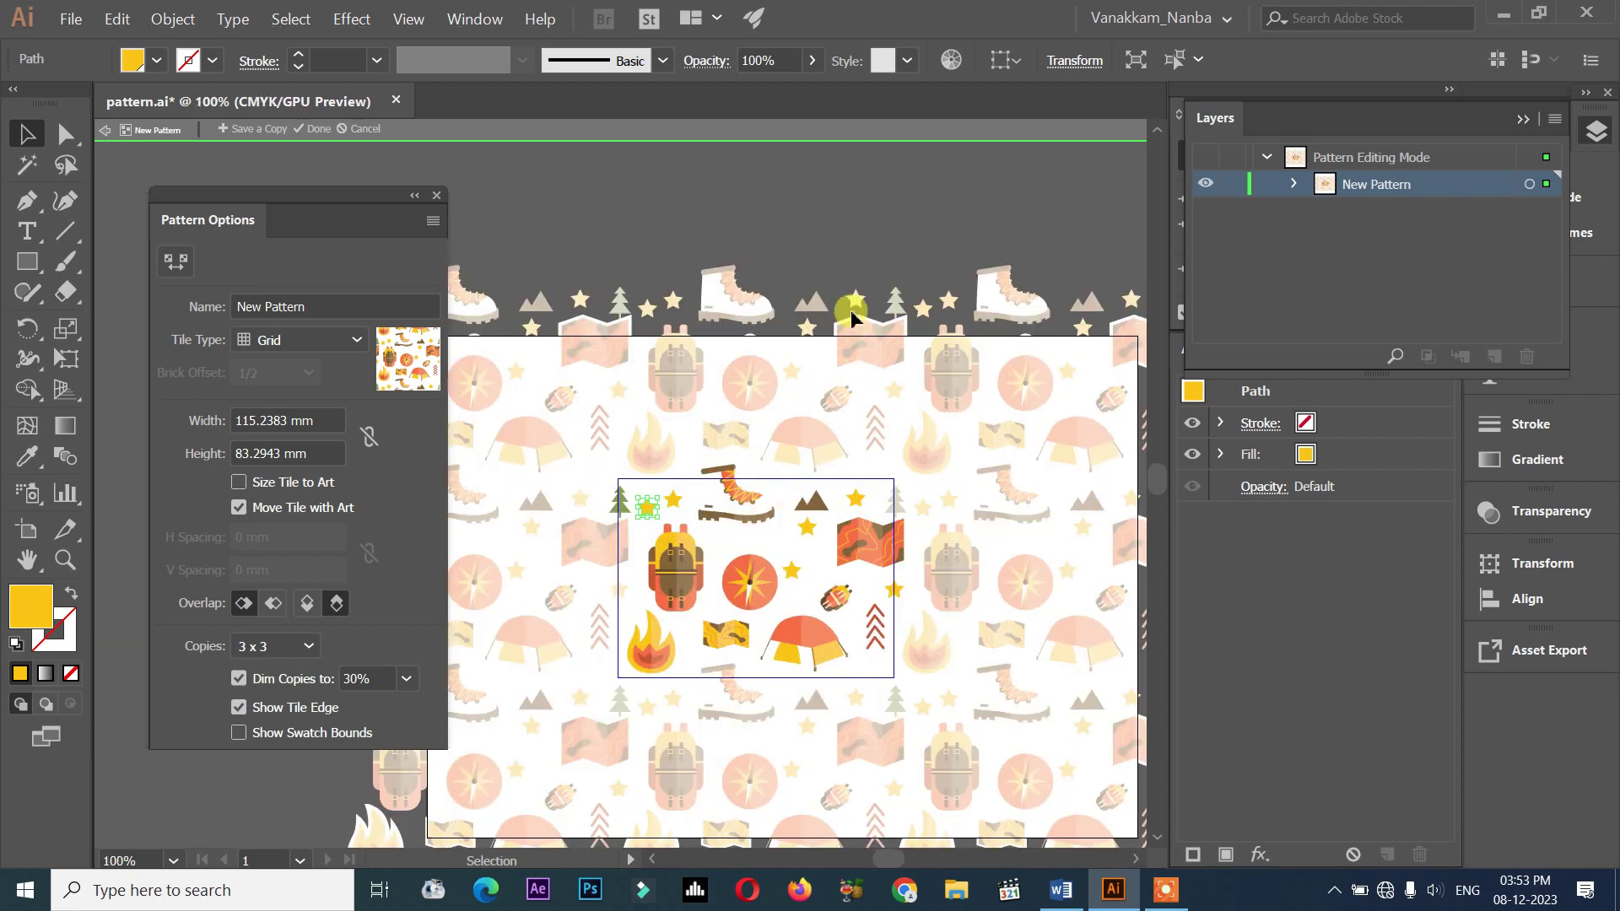
pyautogui.click(406, 678)
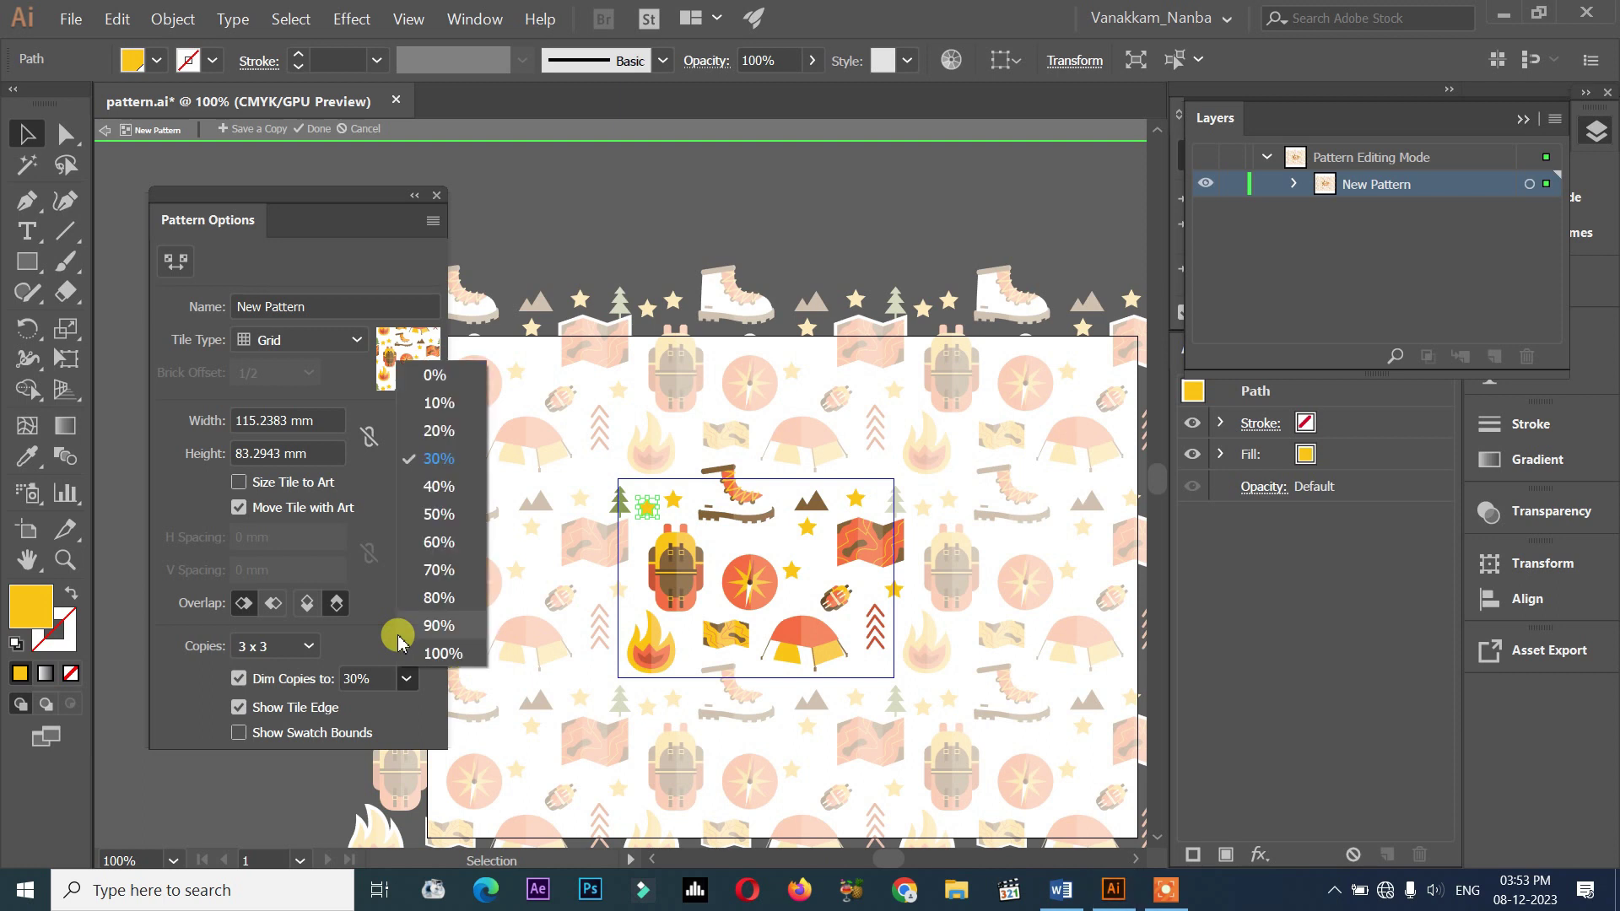
pyautogui.click(317, 706)
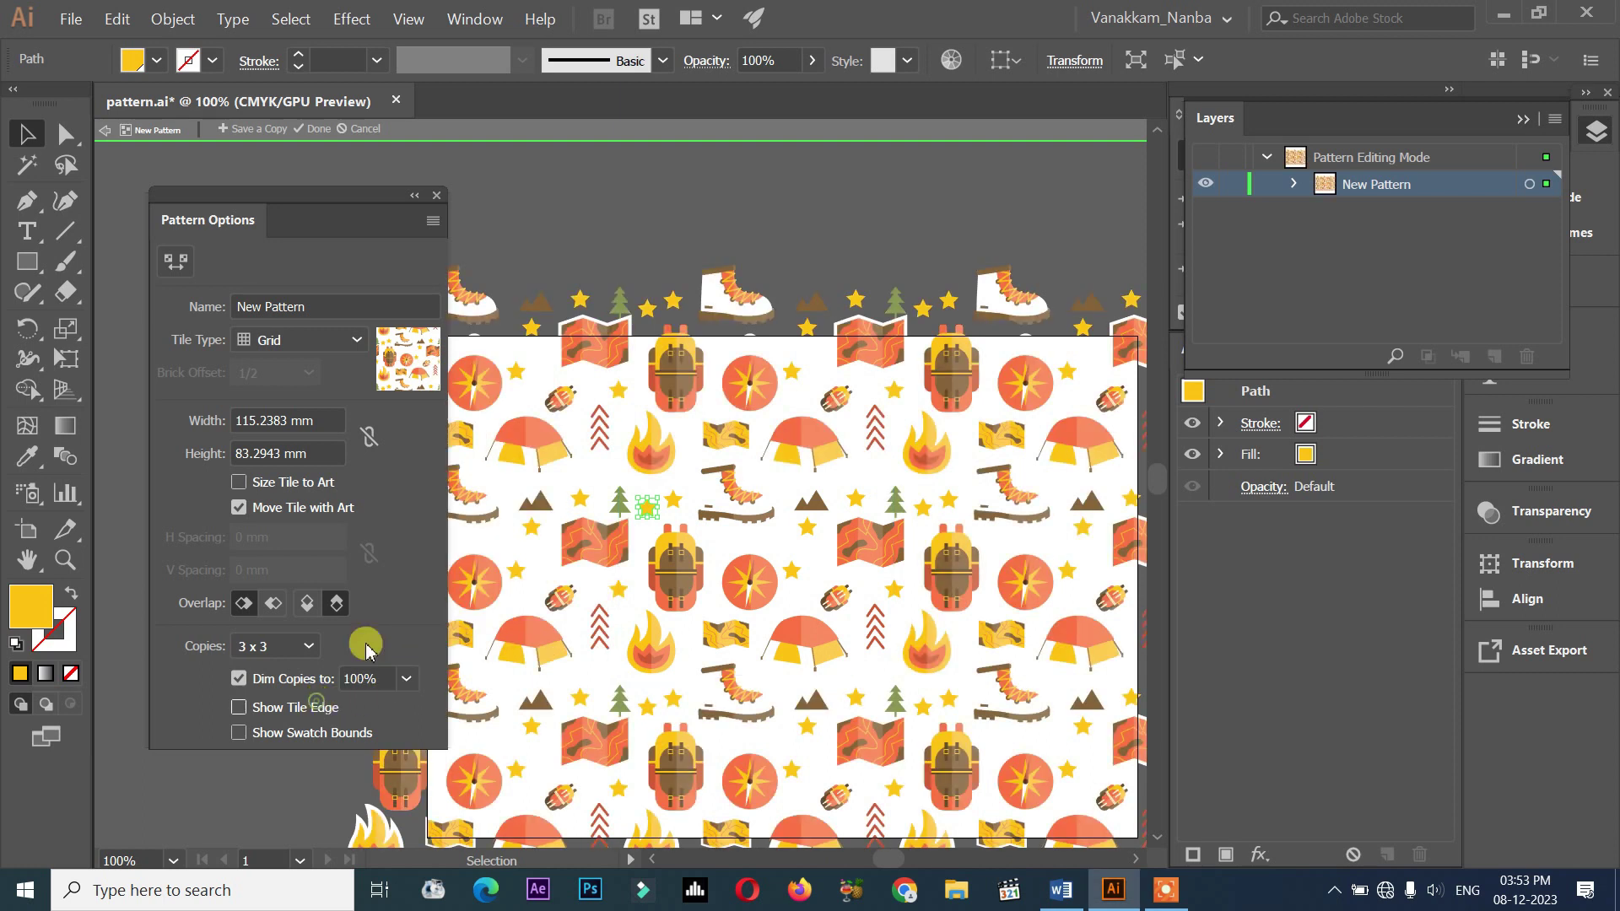
pyautogui.click(690, 251)
pyautogui.scroll(-1, 750, 255)
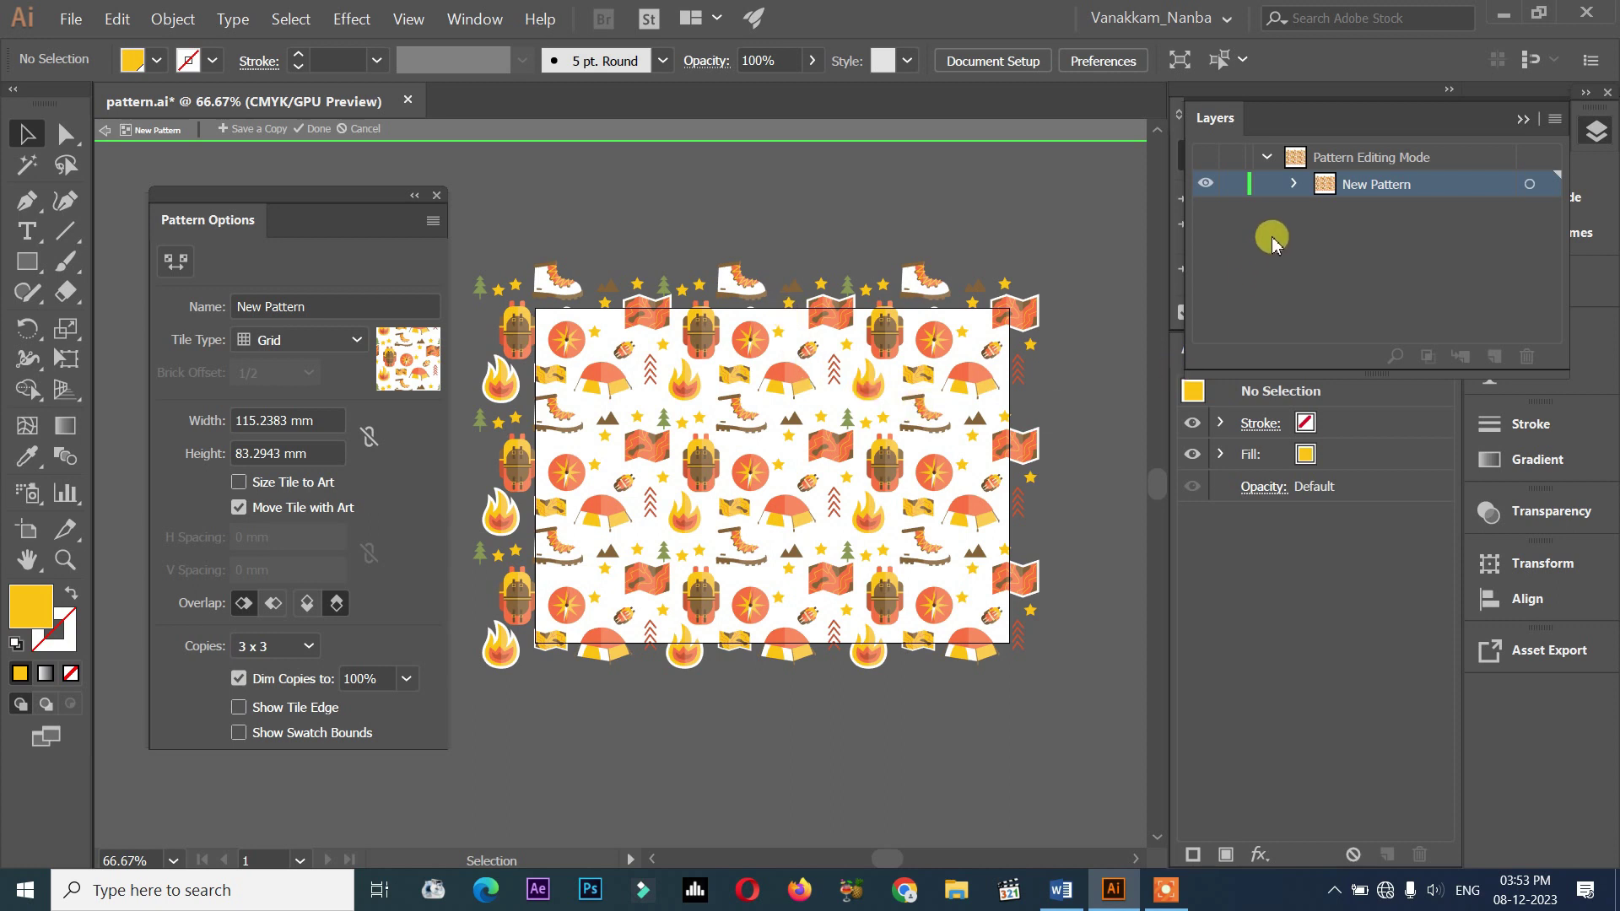
pyautogui.click(1294, 186)
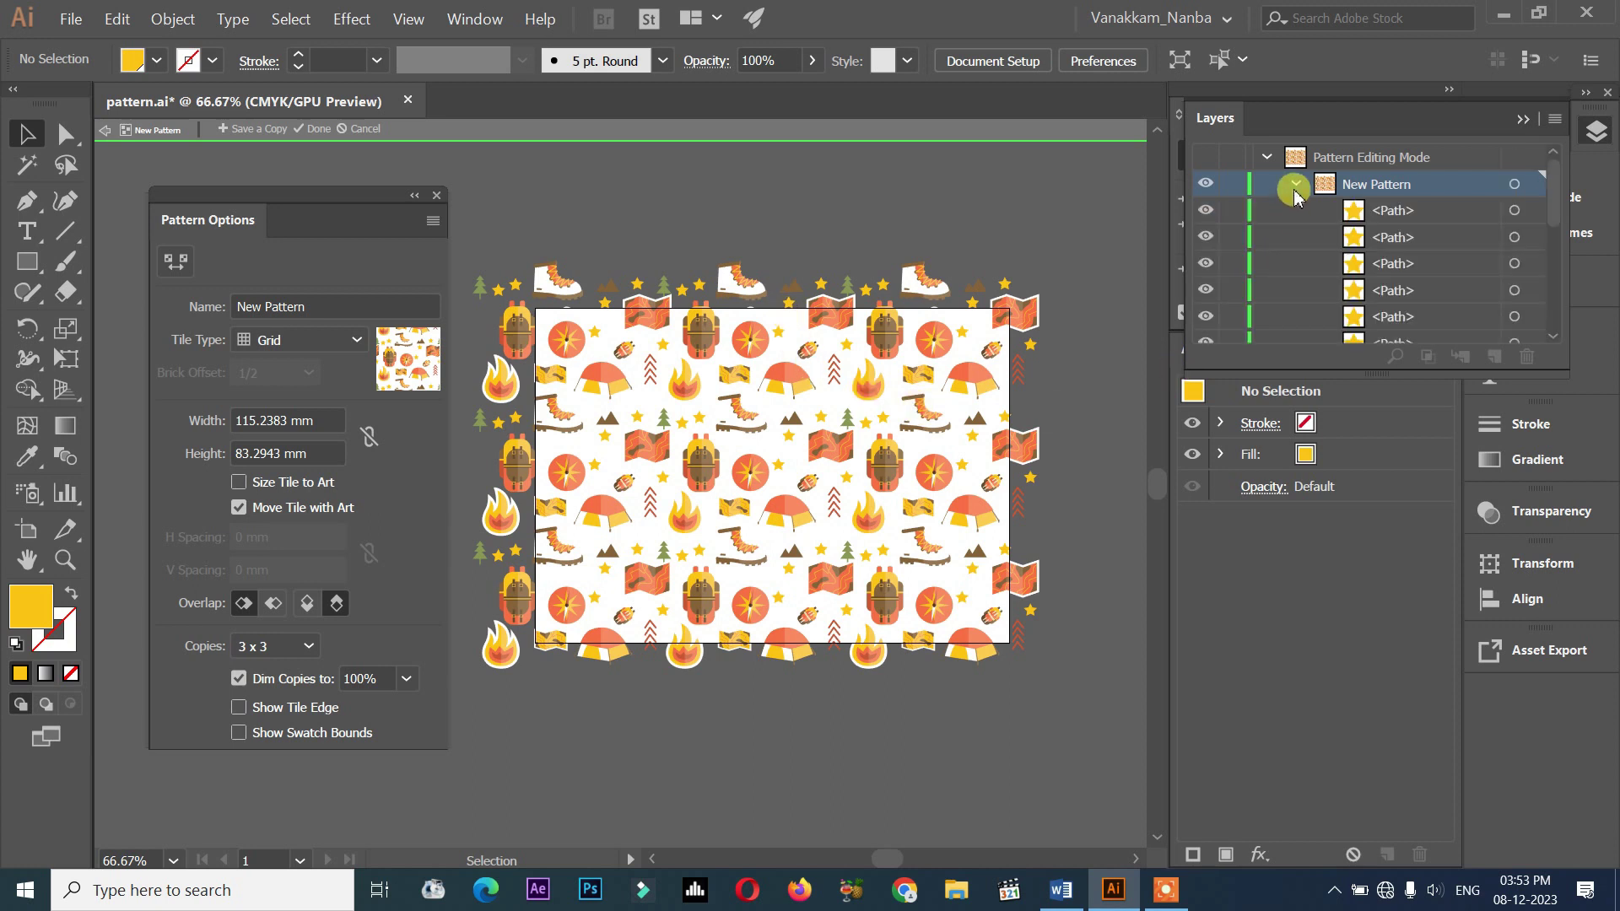
pyautogui.click(1298, 186)
pyautogui.click(1004, 292)
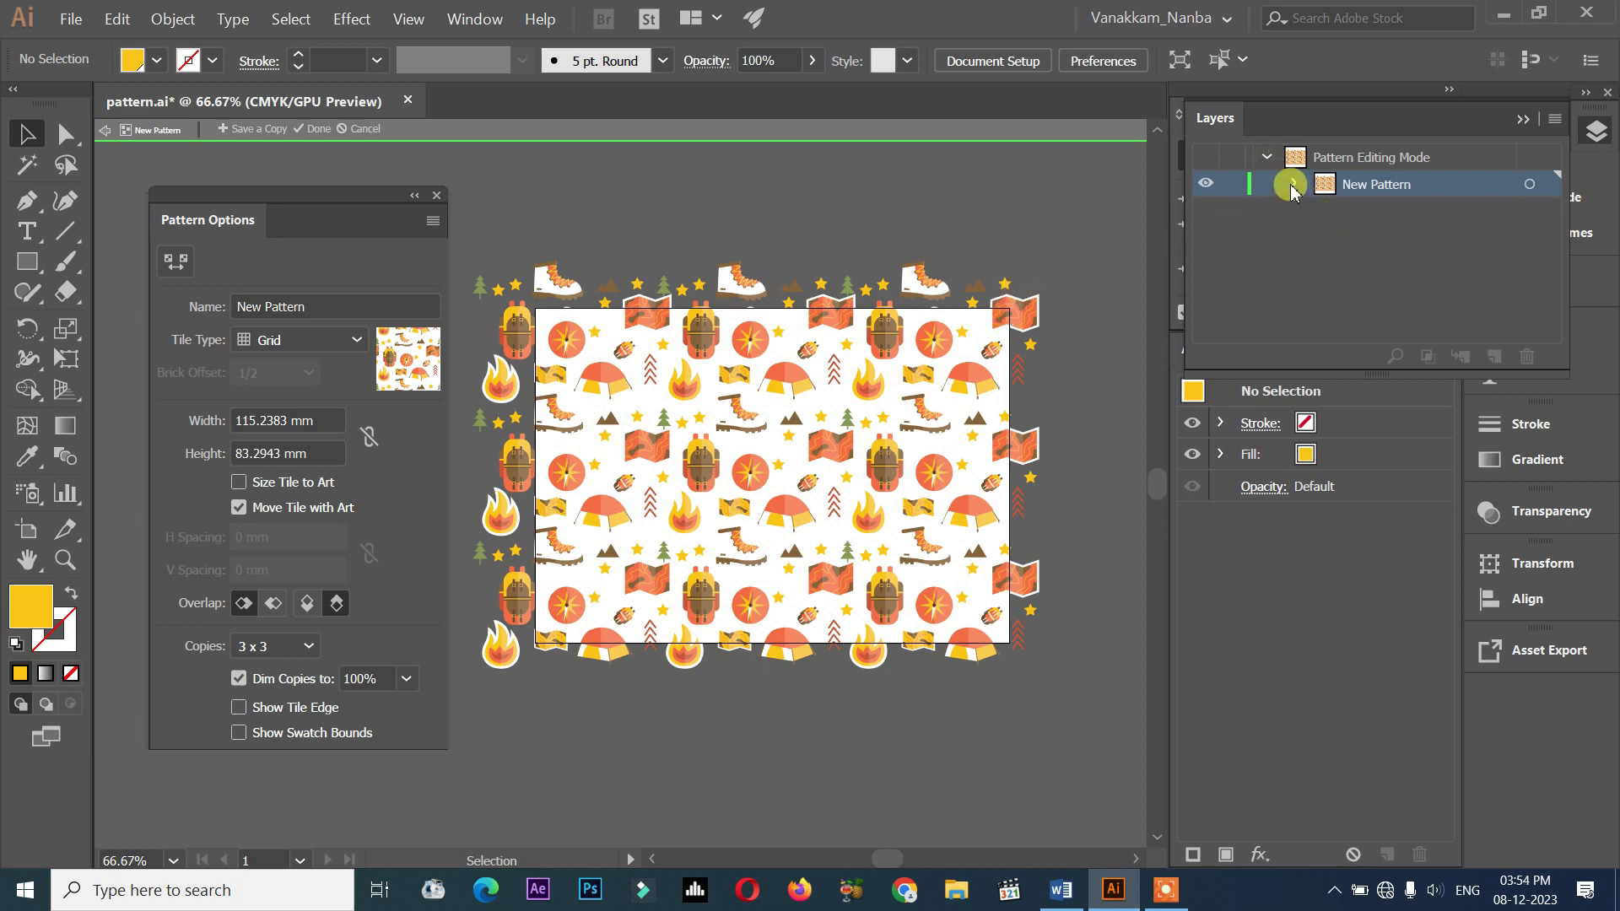
pyautogui.click(1292, 186)
pyautogui.click(319, 707)
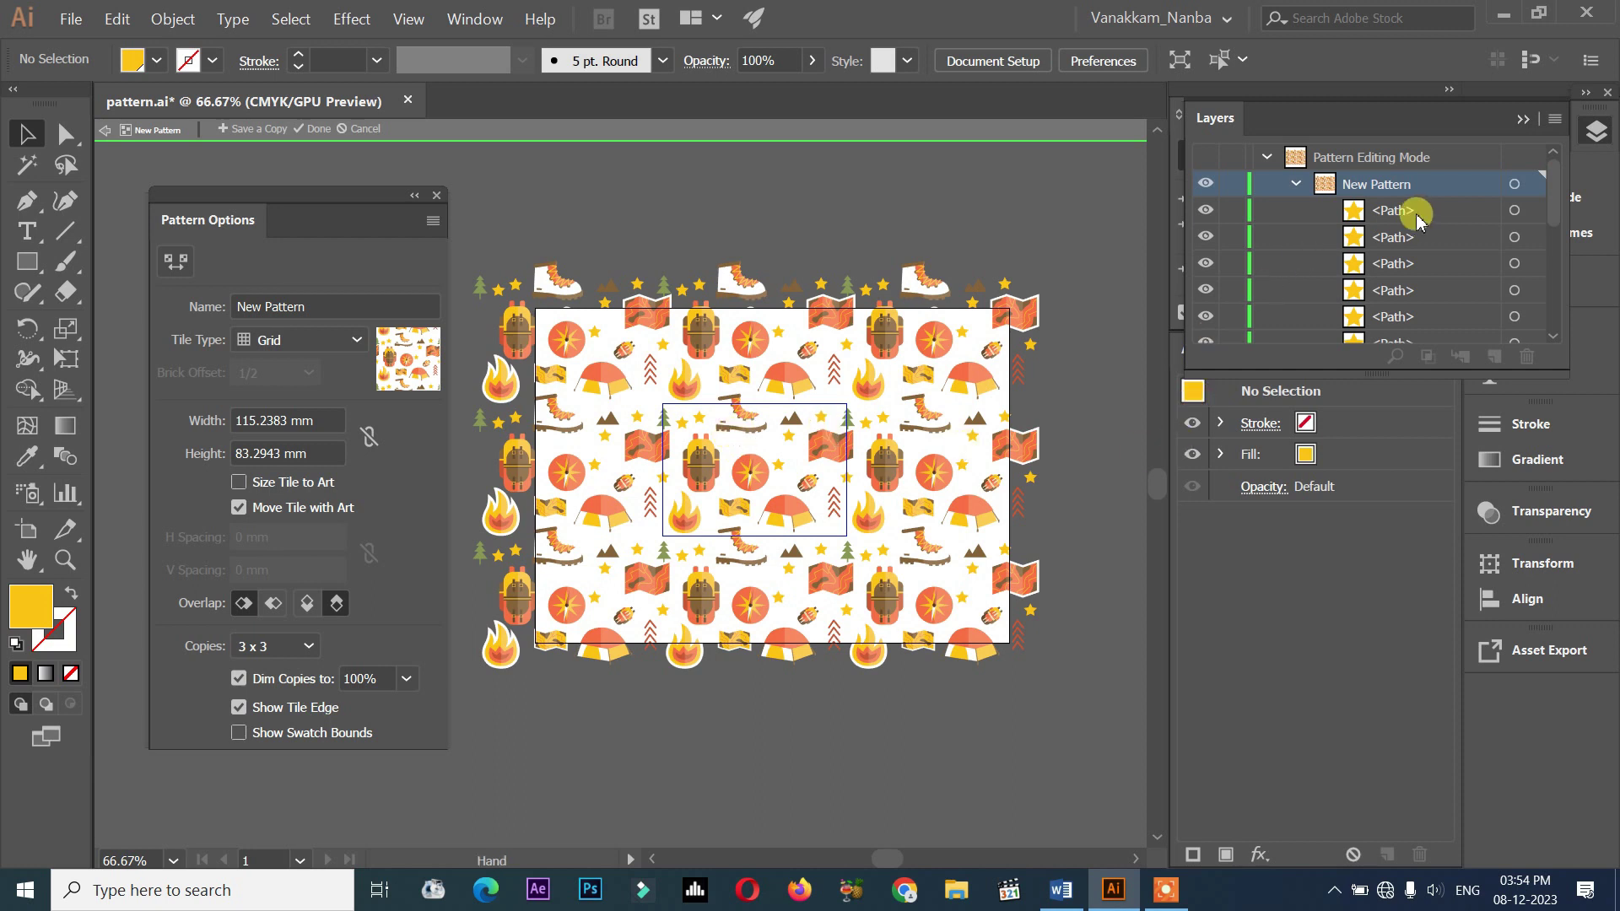
pyautogui.scroll(-5, 1405, 227)
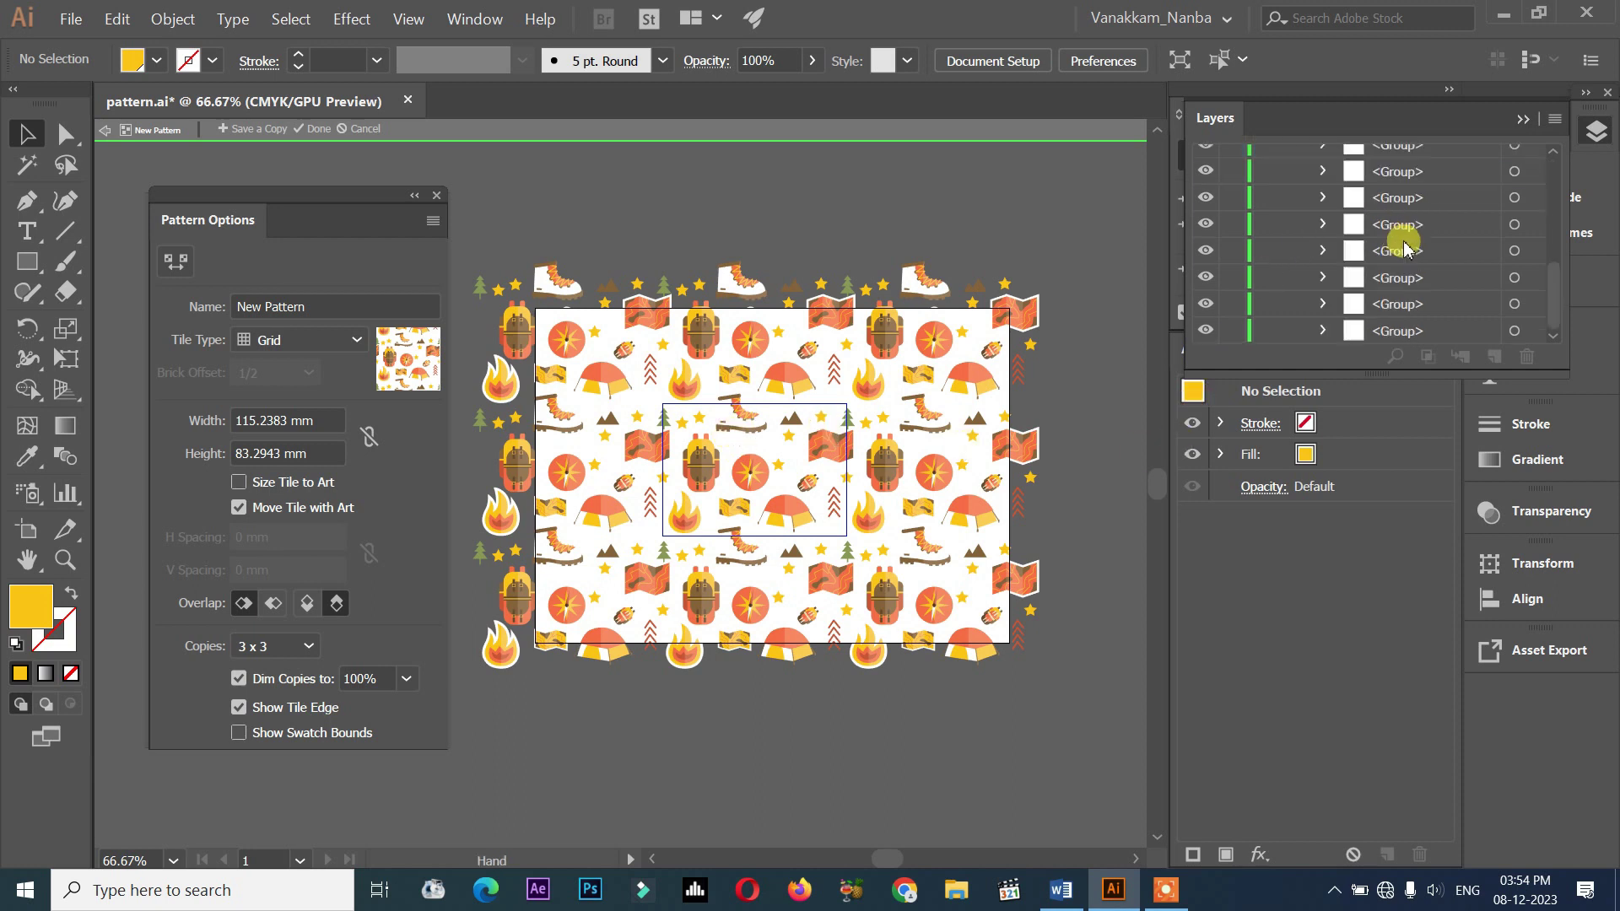
pyautogui.click(1399, 332)
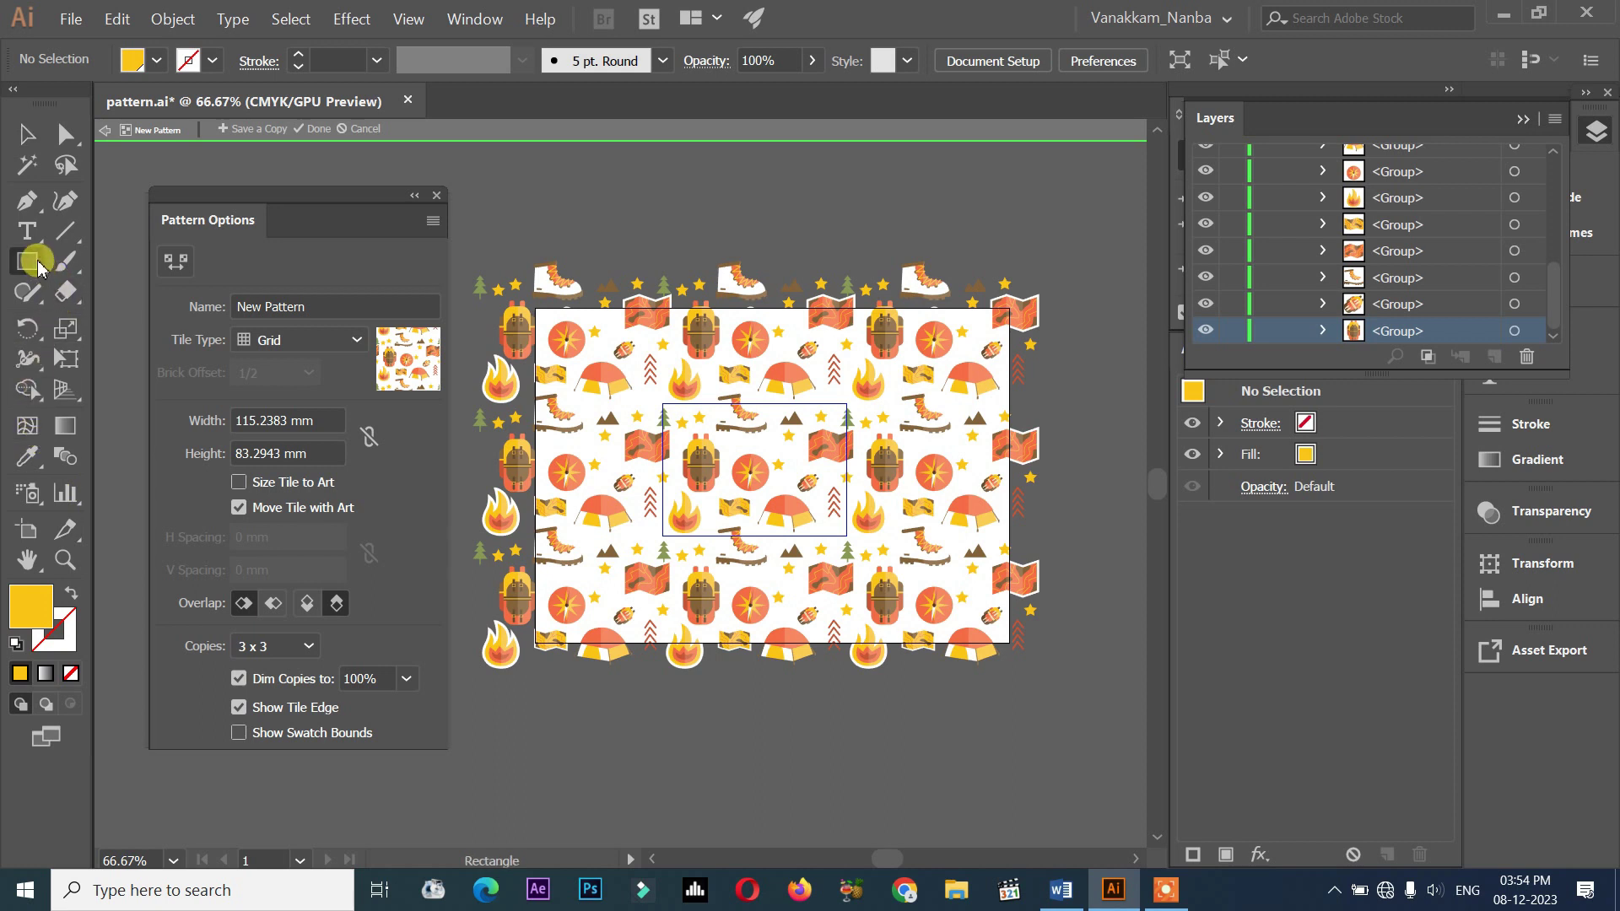
# - Draw a light blue rectangle over the centre tile
pyautogui.click(157, 59)
pyautogui.click(176, 121)
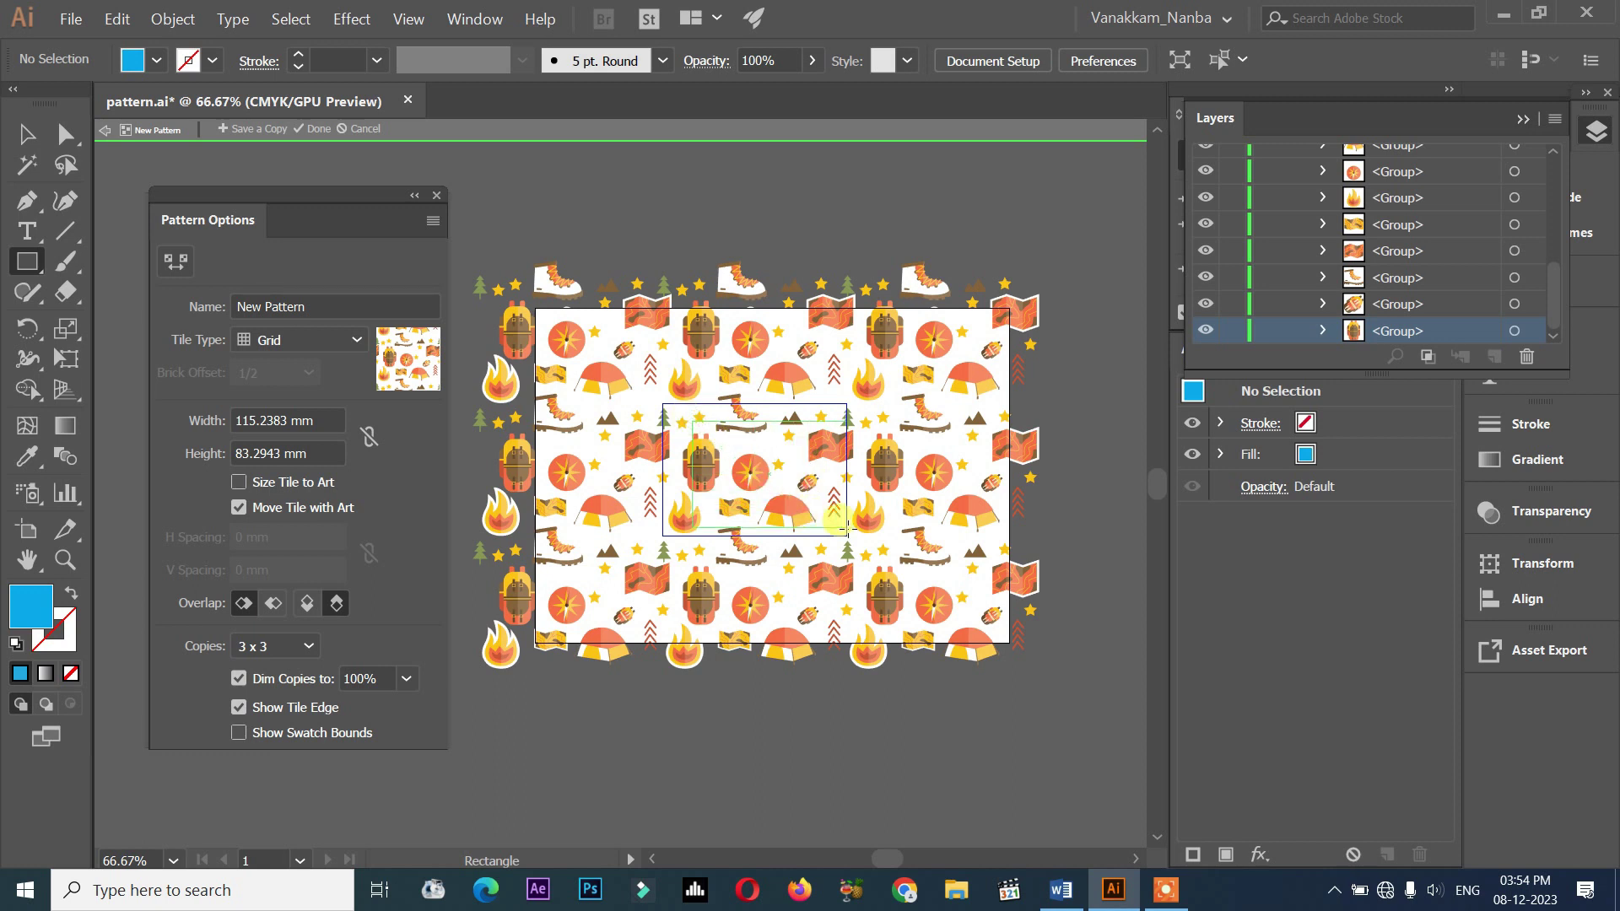
pyautogui.moveTo(693, 420); pyautogui.dragTo(847, 527)
# - Move the blue rectangle's layer beneath the icon groups in the Layers panel
pyautogui.scroll(5, 1400, 253)
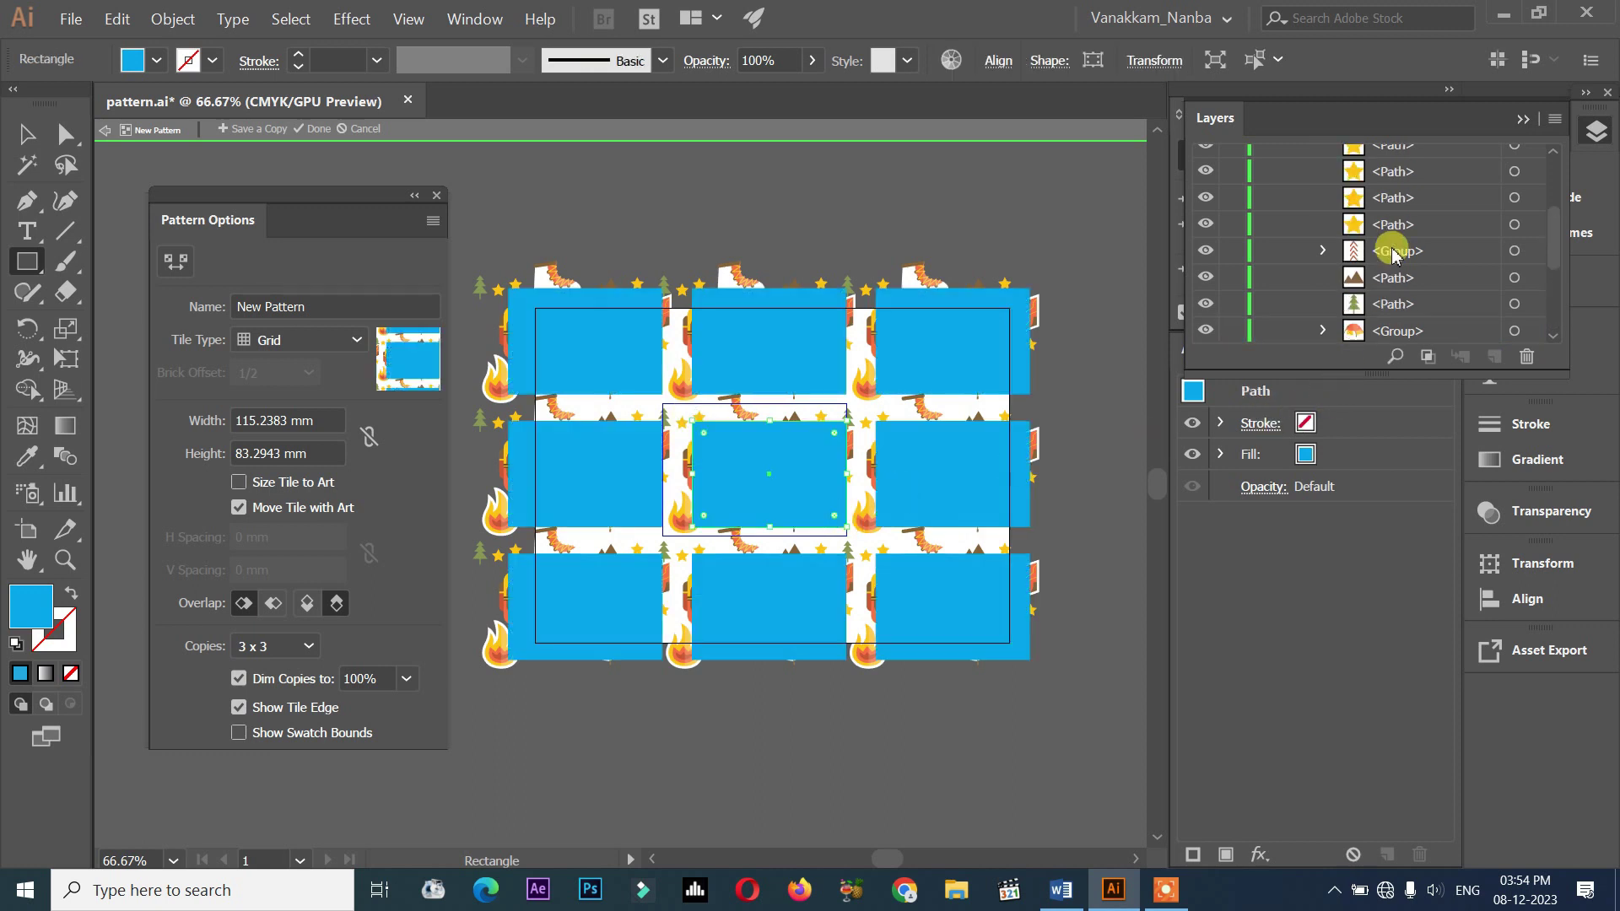
pyautogui.click(1407, 213)
pyautogui.moveTo(1407, 216); pyautogui.dragTo(1406, 371)
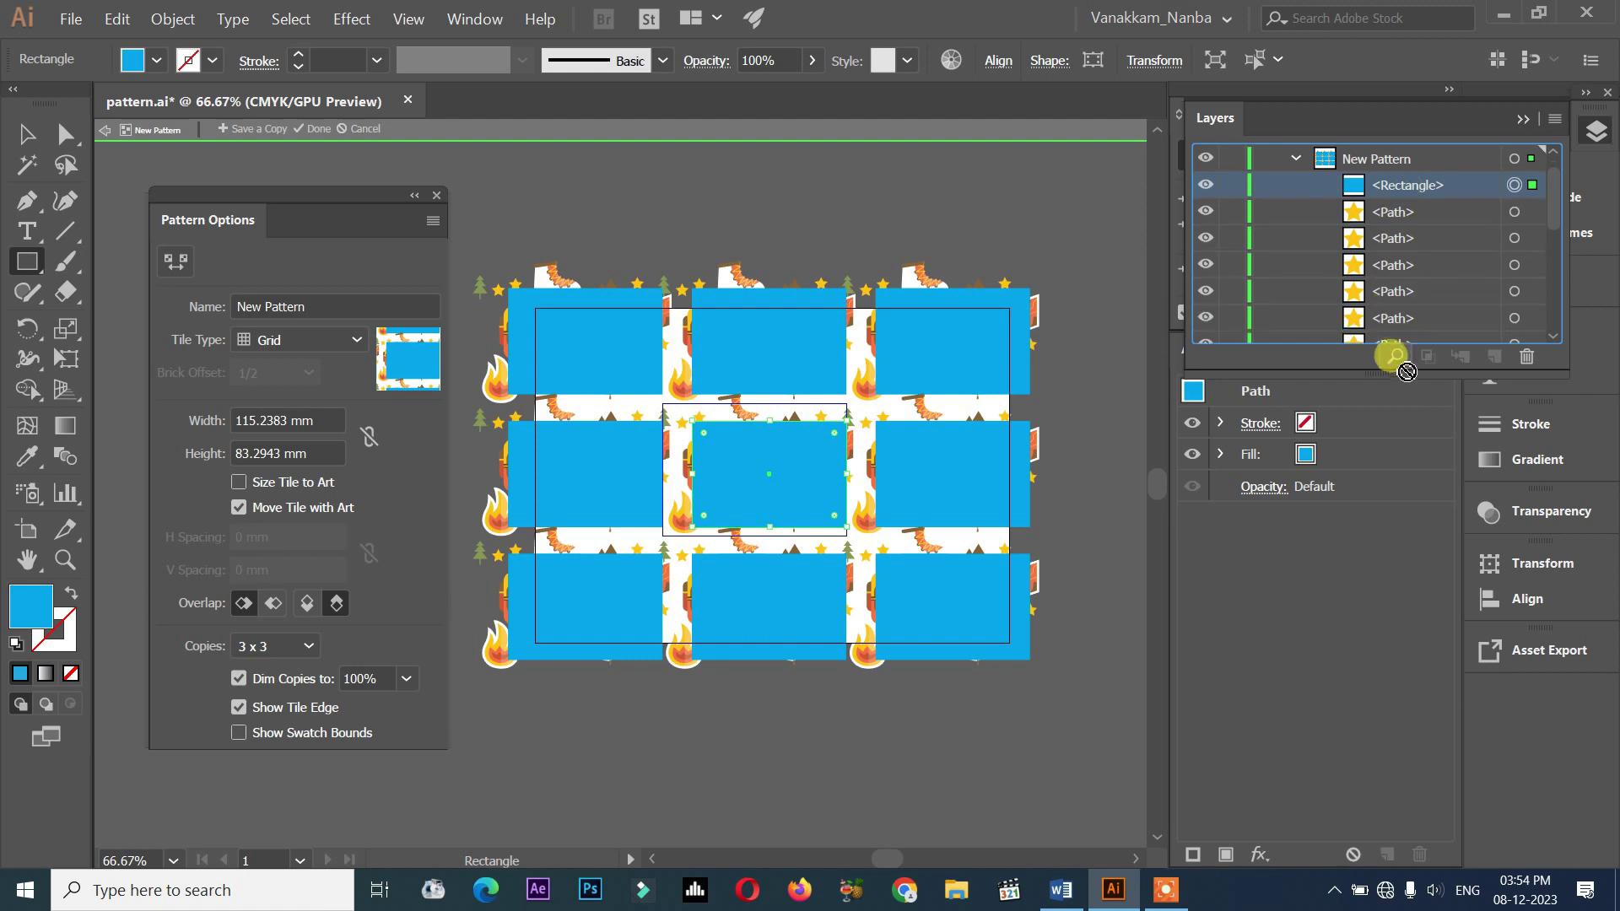
pyautogui.moveTo(1406, 375); pyautogui.dragTo(1396, 306)
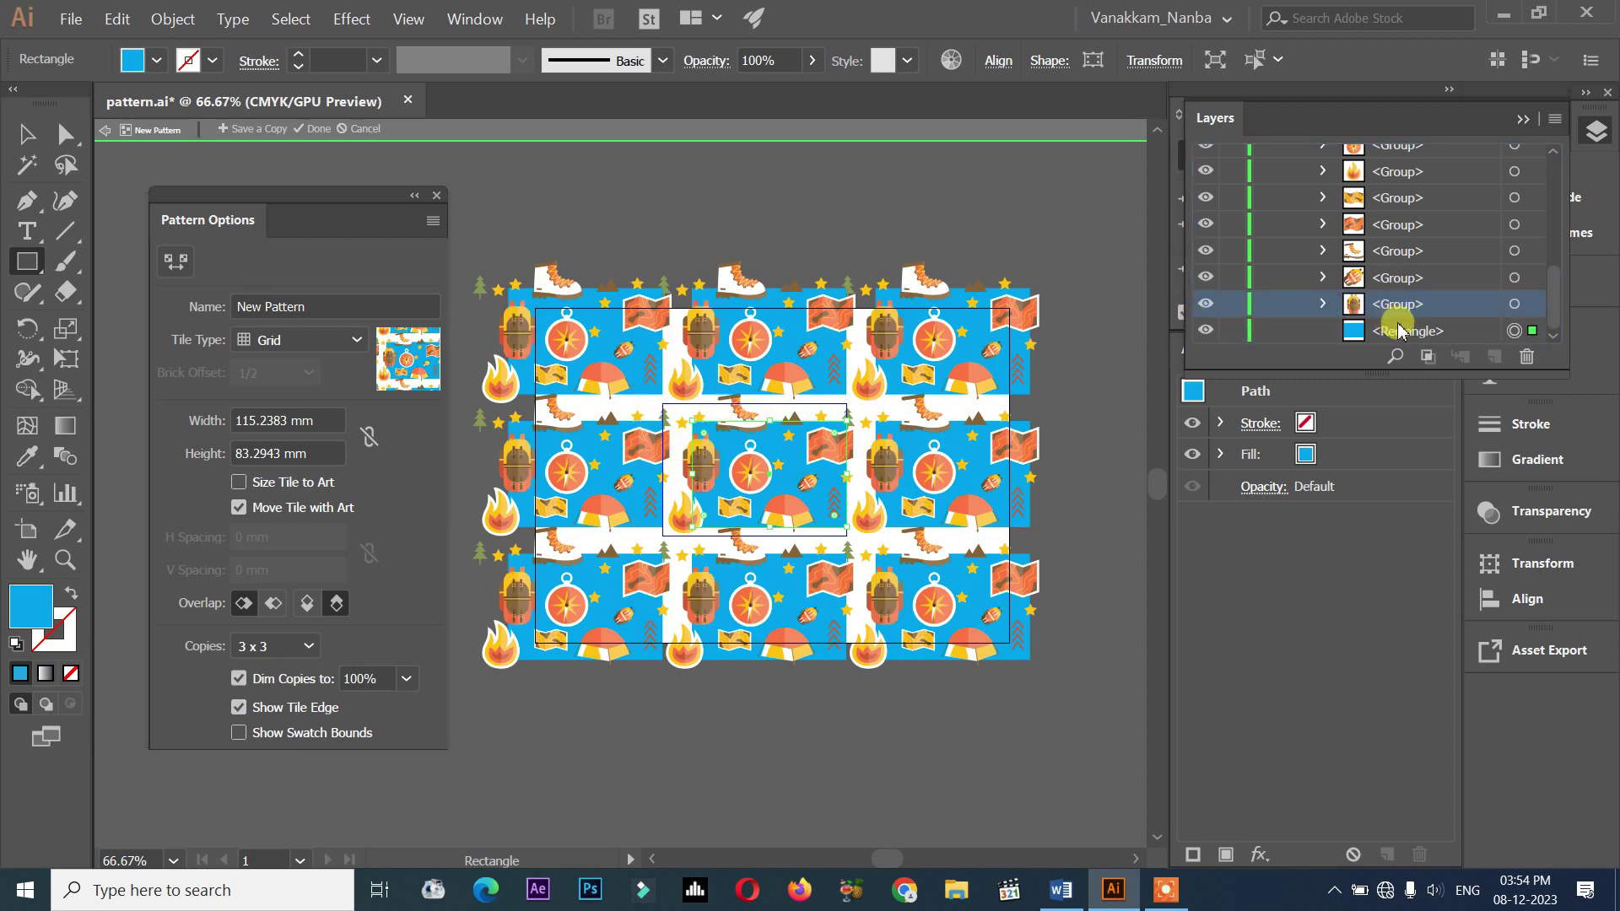
pyautogui.click(1548, 332)
# - Stretch the blue rectangle's top-left and bottom-right corners out to the tile edges
pyautogui.click(664, 397)
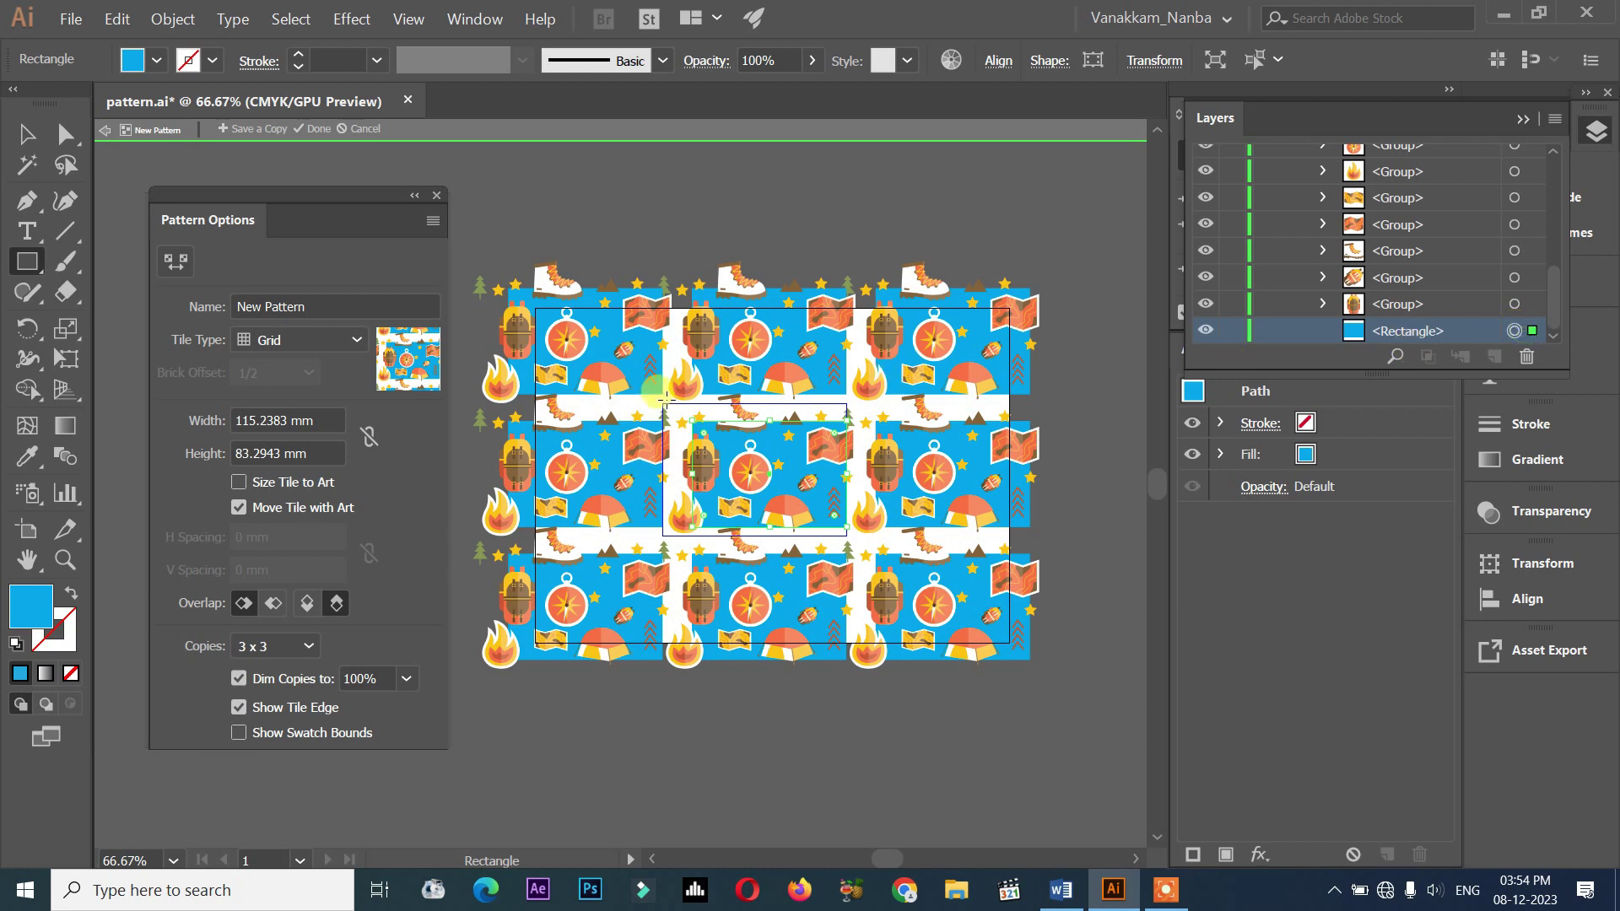
pyautogui.scroll(2, 667, 394)
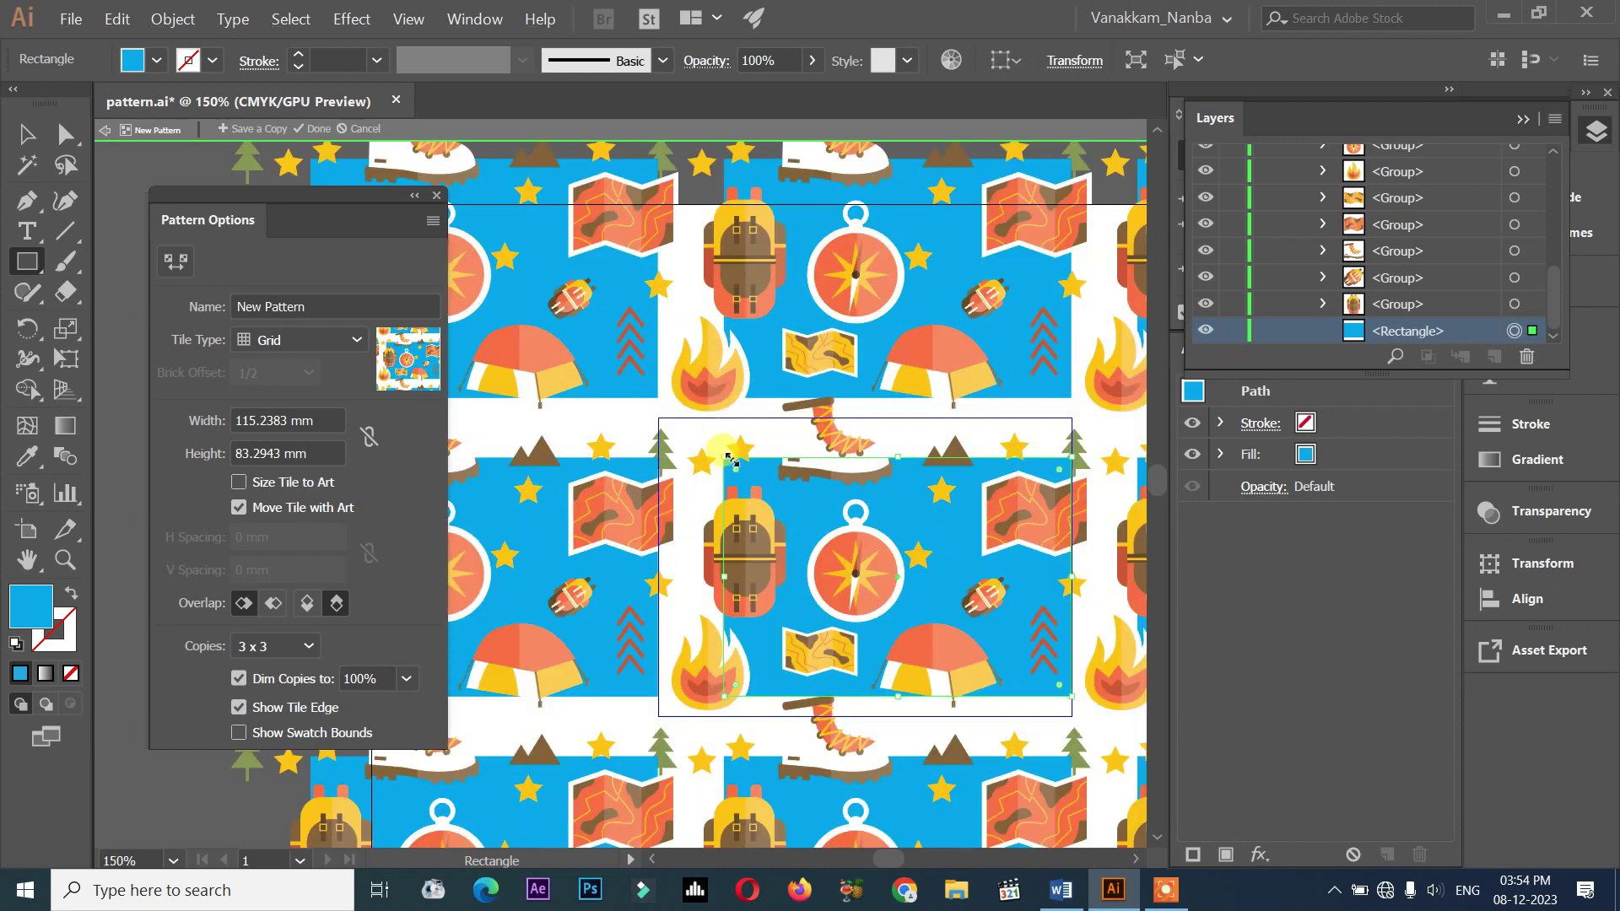
pyautogui.moveTo(727, 460); pyautogui.dragTo(659, 418)
pyautogui.moveTo(911, 516)
pyautogui.mouseDown()
pyautogui.moveTo(1070, 685)
pyautogui.moveTo(1072, 717)
pyautogui.mouseUp()
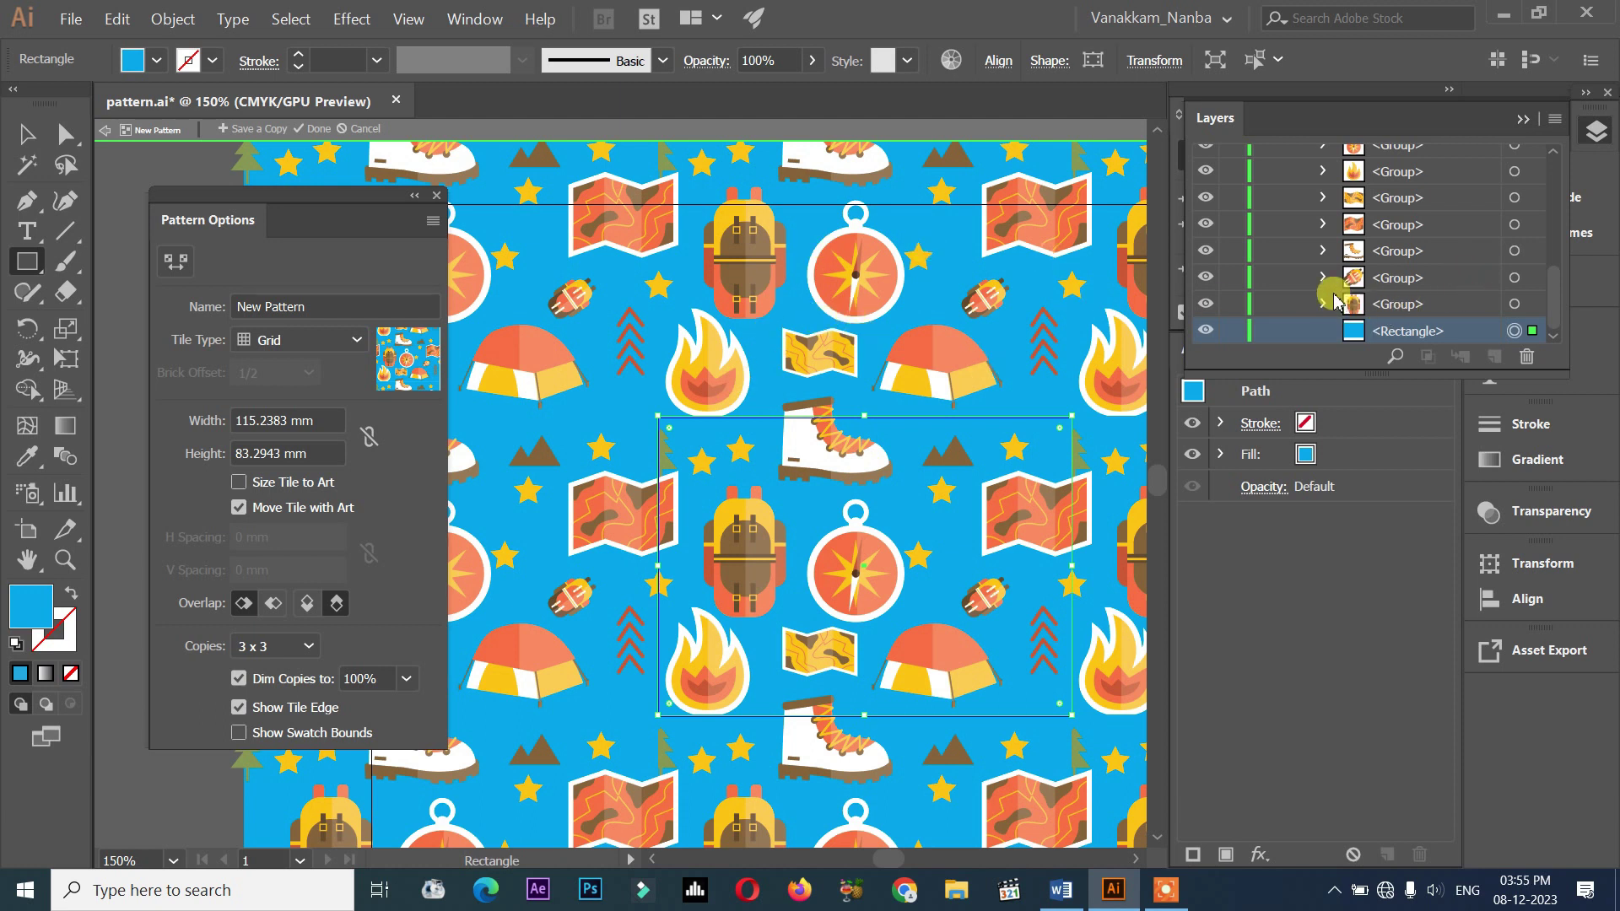
# - Hide the tile edge, deselect the background and collapse the New Pattern layer
pyautogui.click(240, 707)
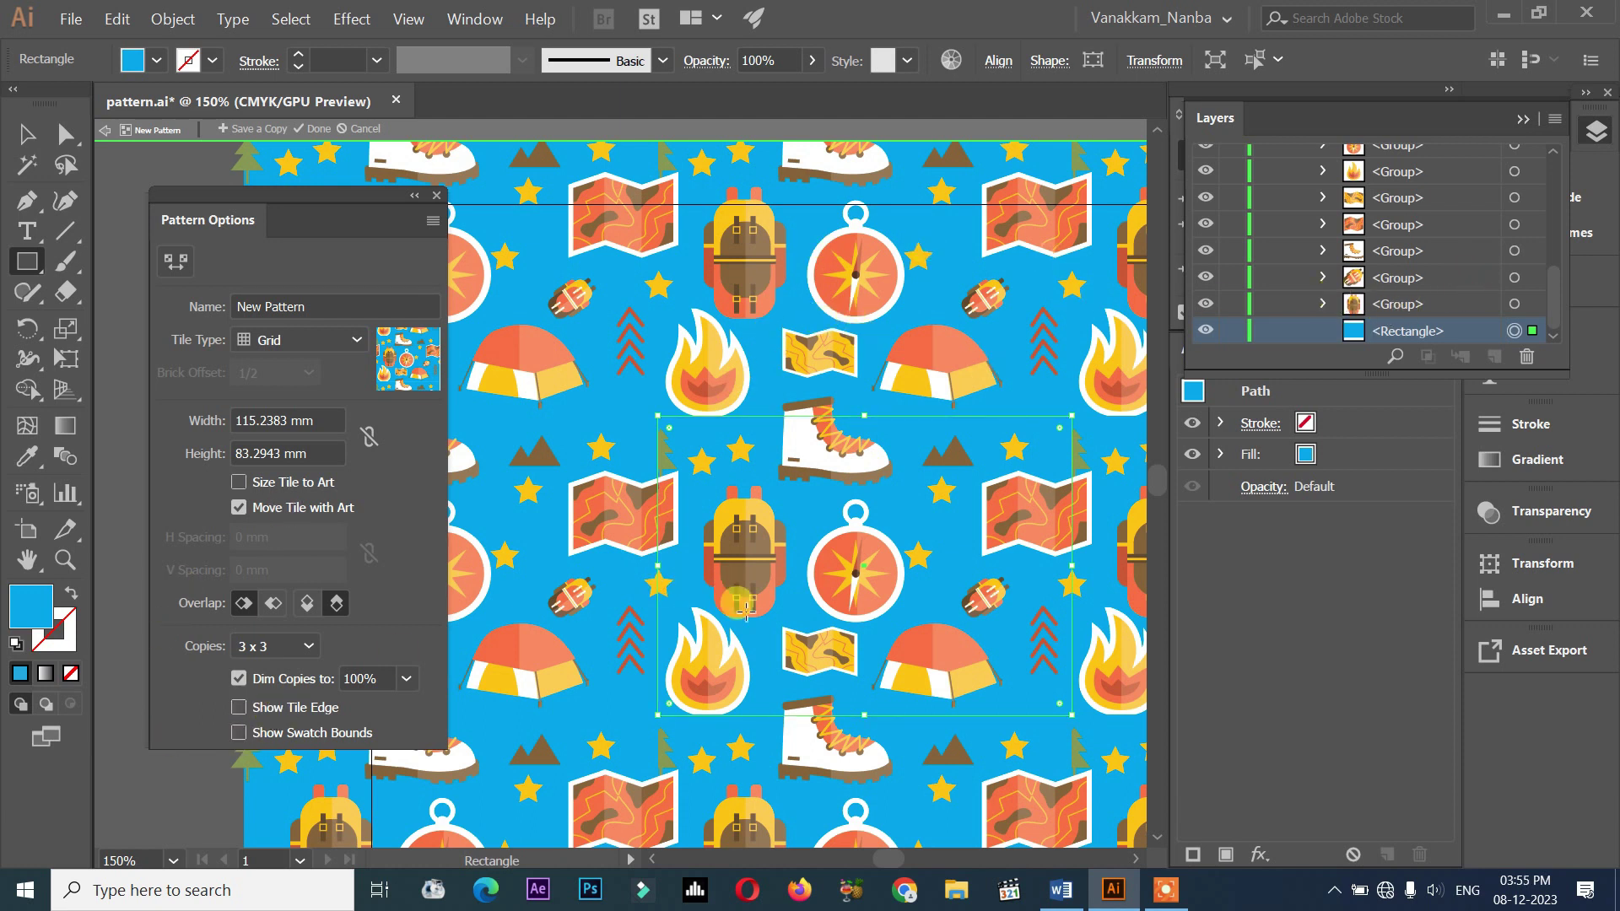
pyautogui.click(26, 133)
pyautogui.scroll(-1, 687, 287)
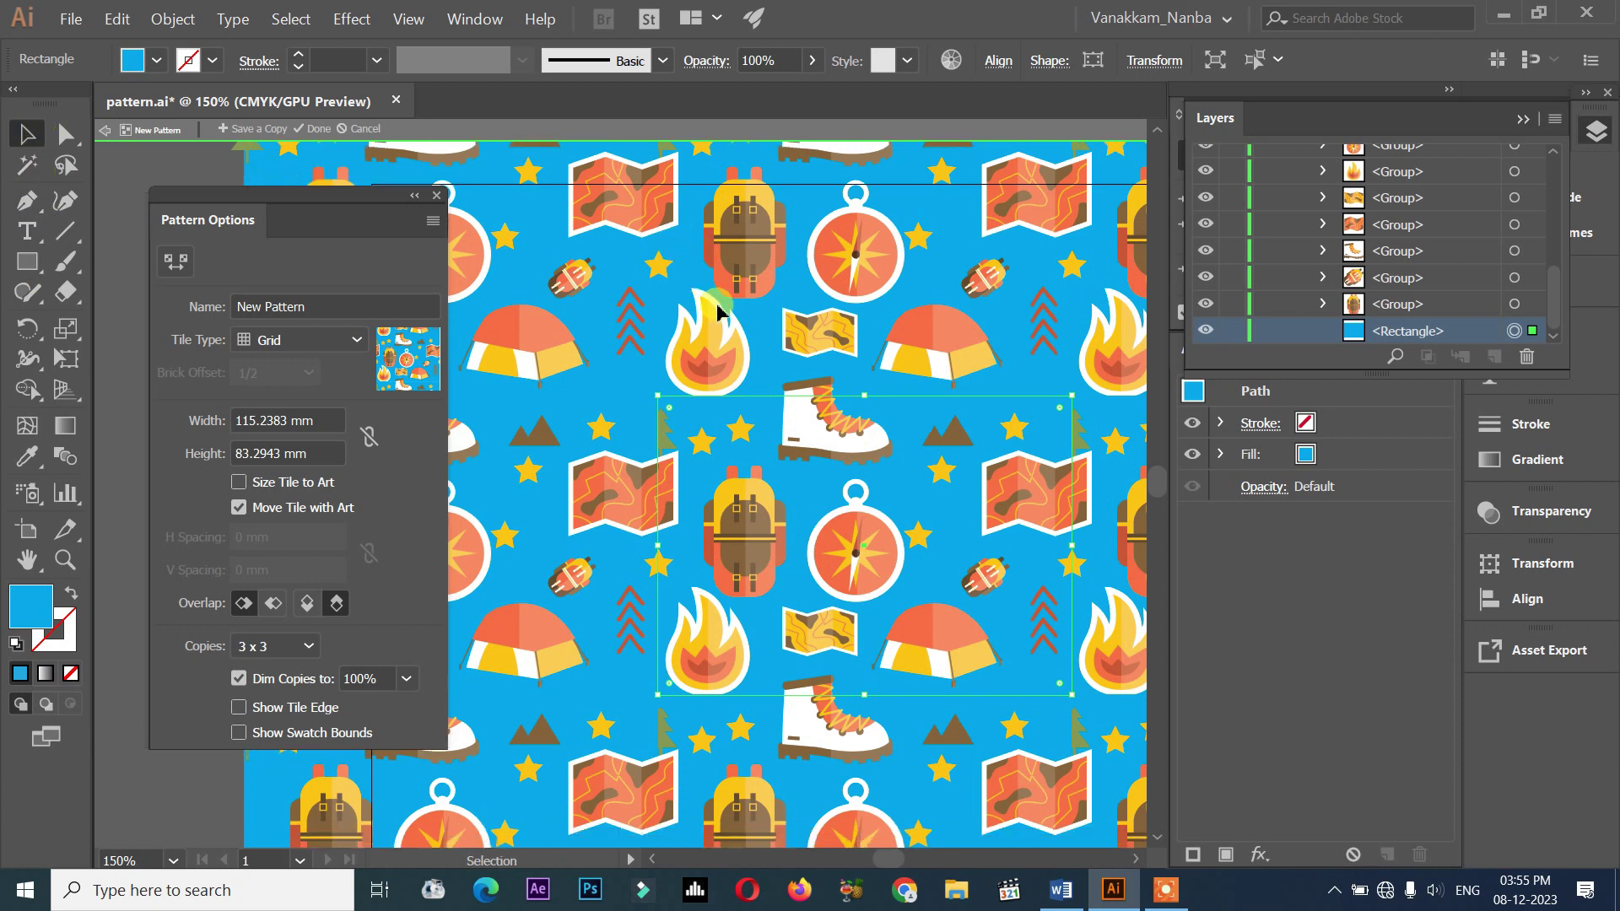
pyautogui.scroll(-1, 712, 315)
pyautogui.click(561, 447)
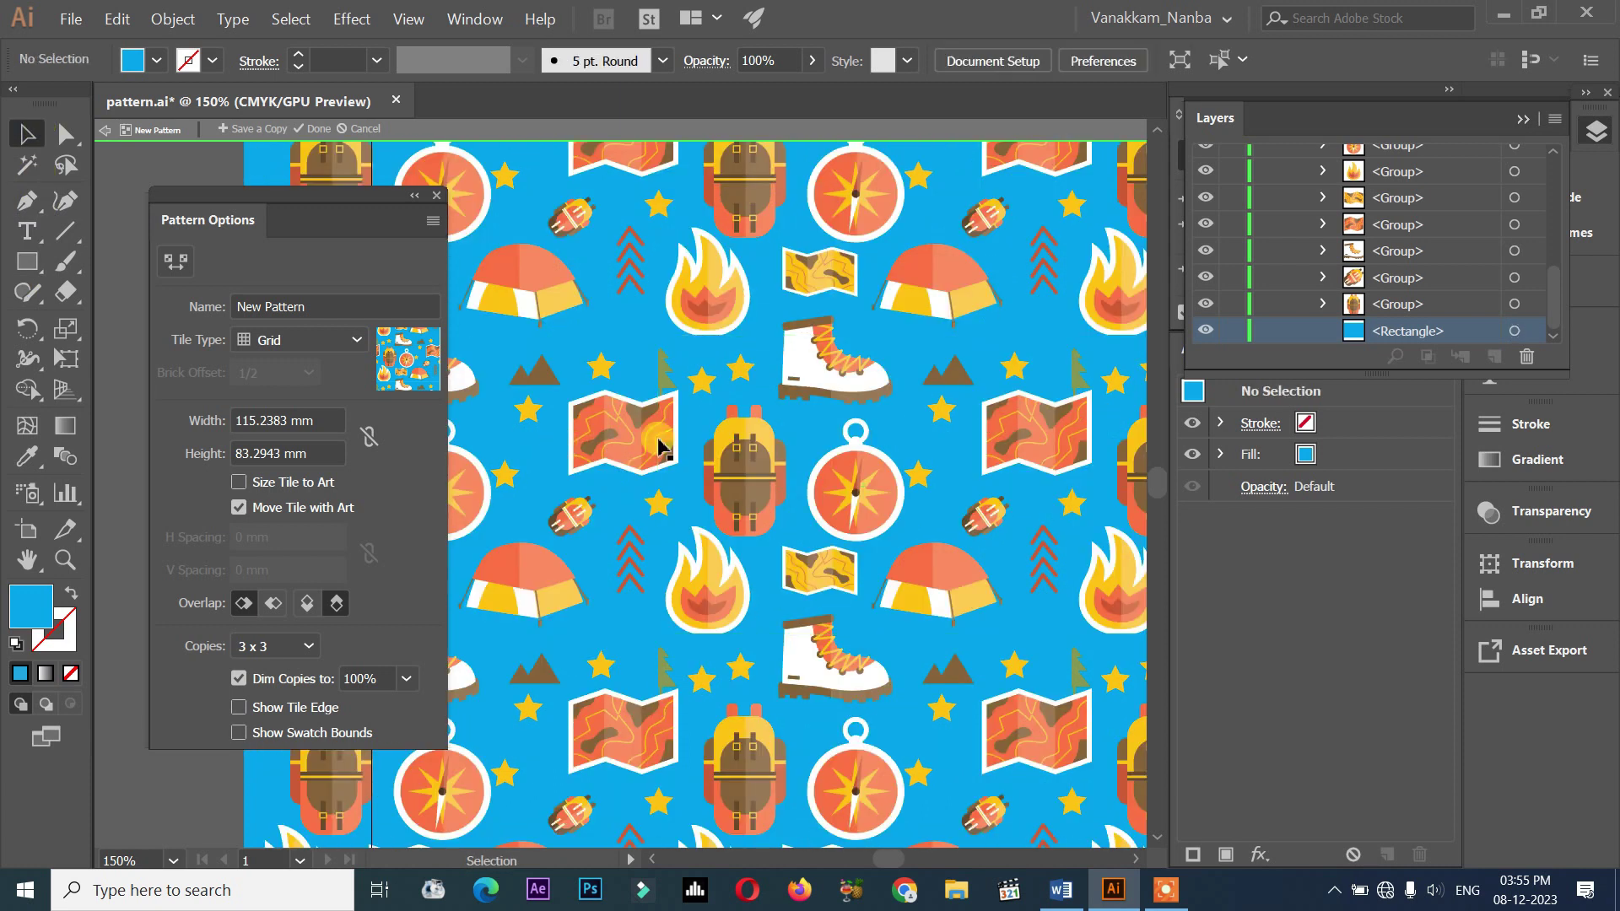
pyautogui.keyDown('alt'); pyautogui.scroll(-3, 928, 476); pyautogui.keyUp('alt')
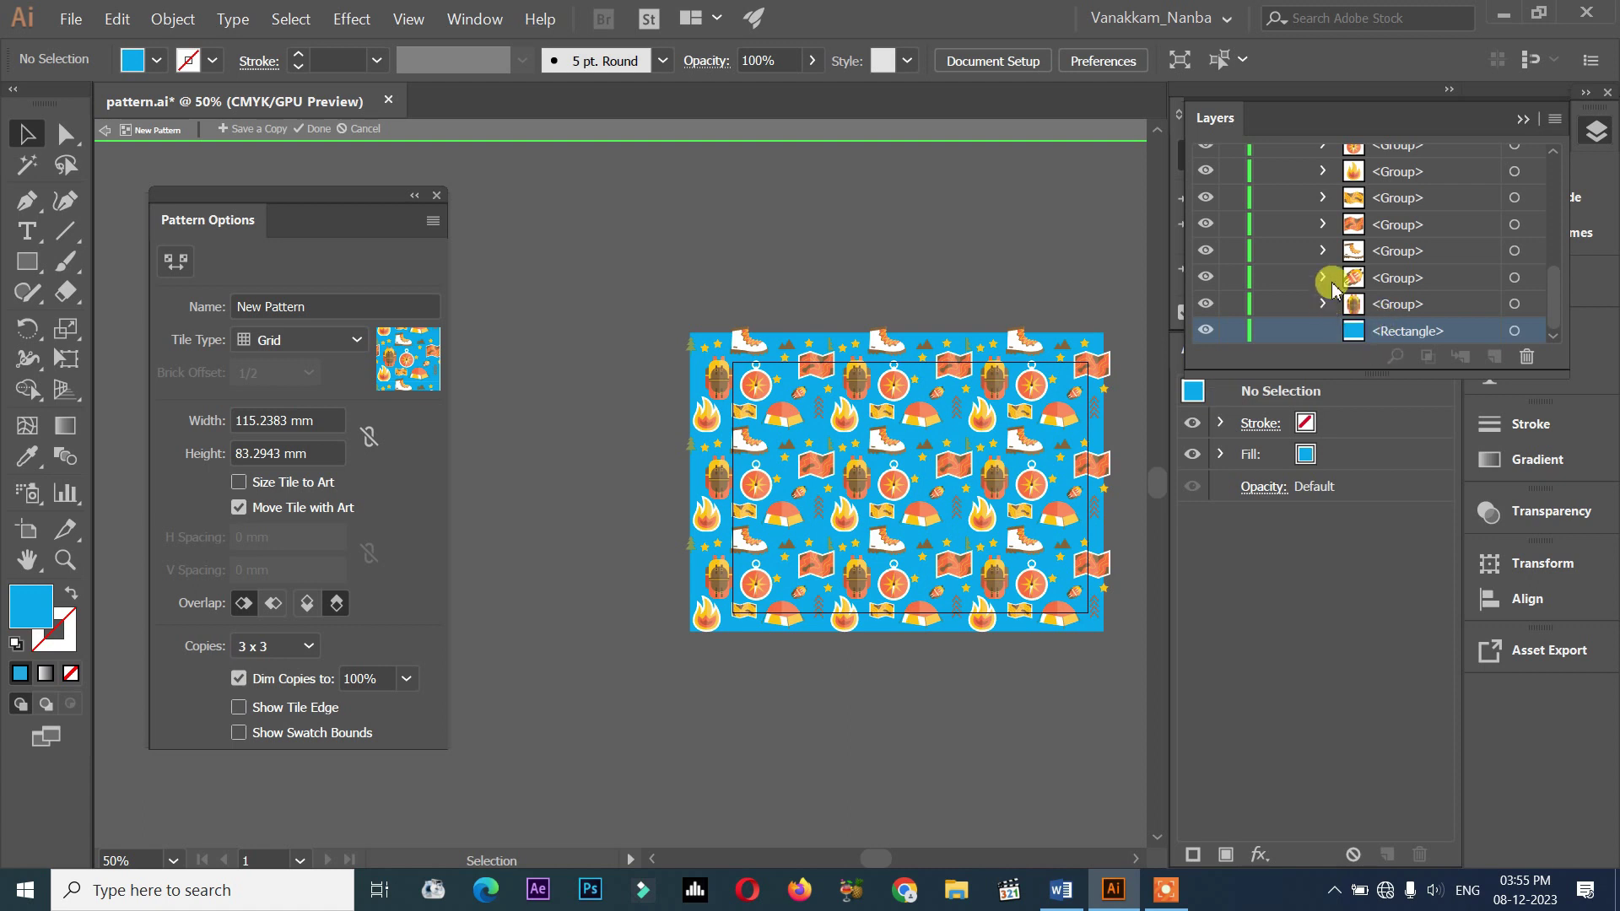
pyautogui.scroll(10, 1329, 270)
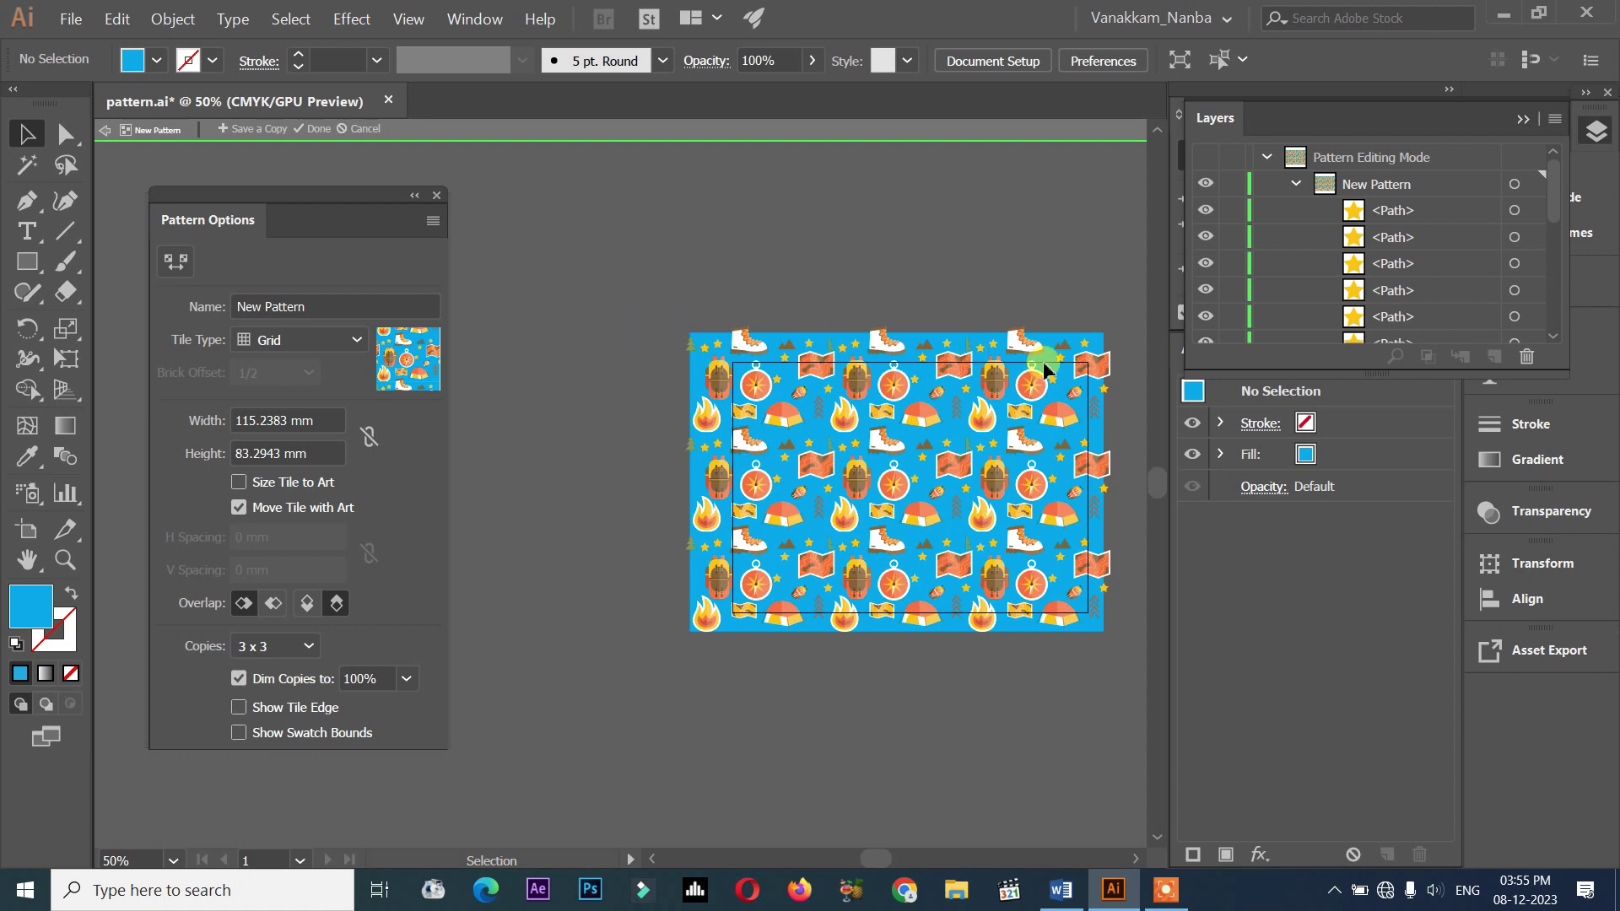
pyautogui.click(1291, 183)
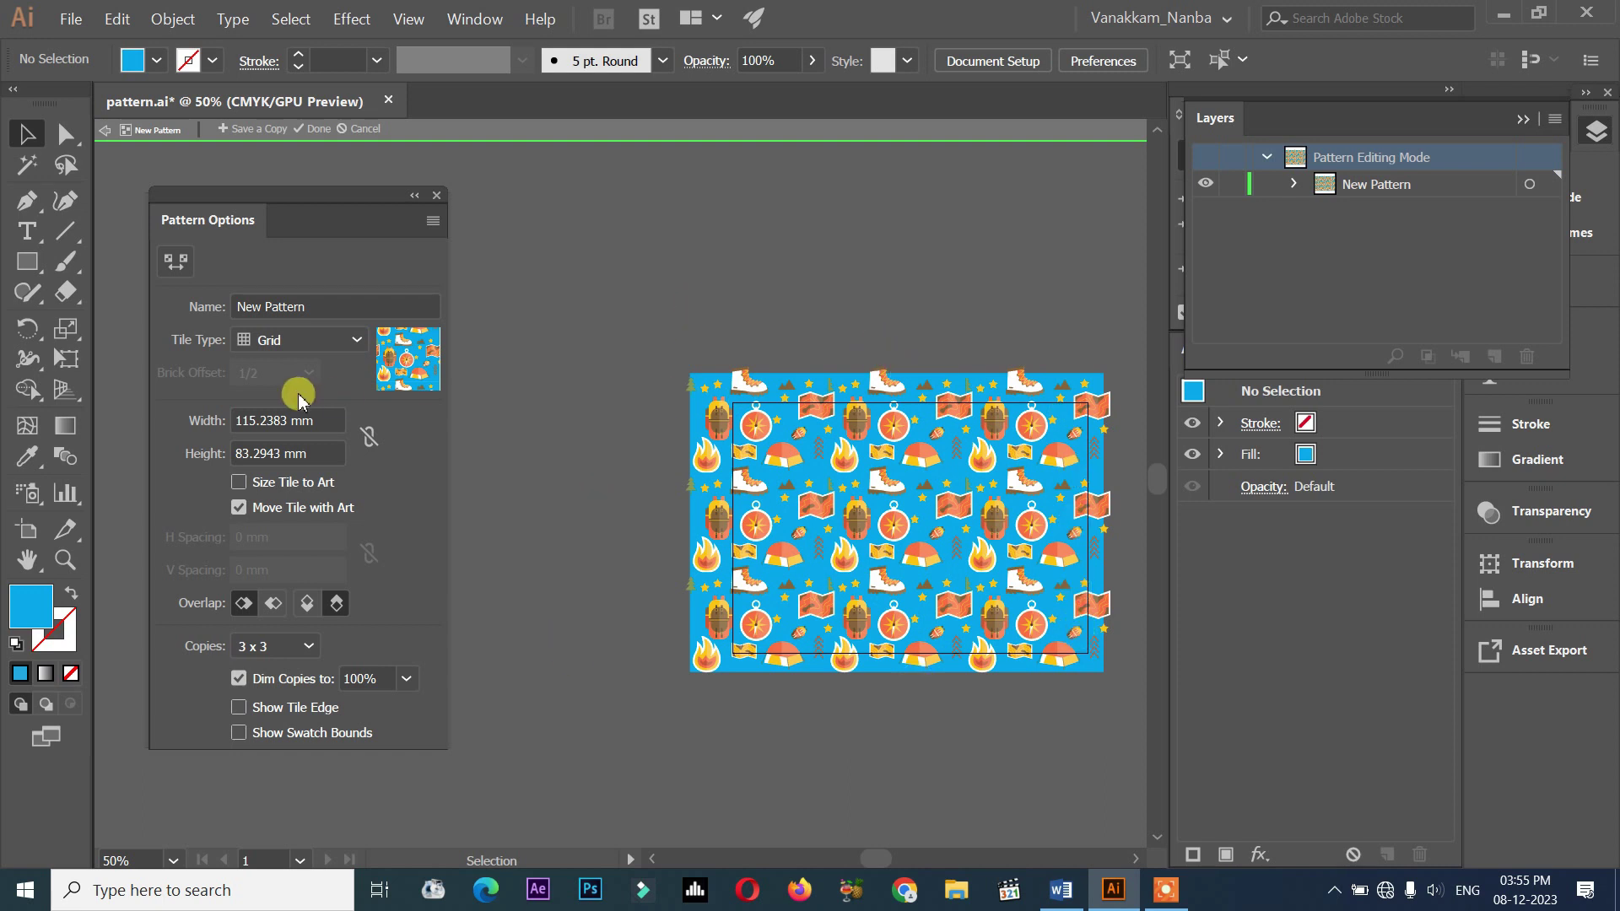
pyautogui.click(1060, 889)
pyautogui.doubleClick(1091, 318)
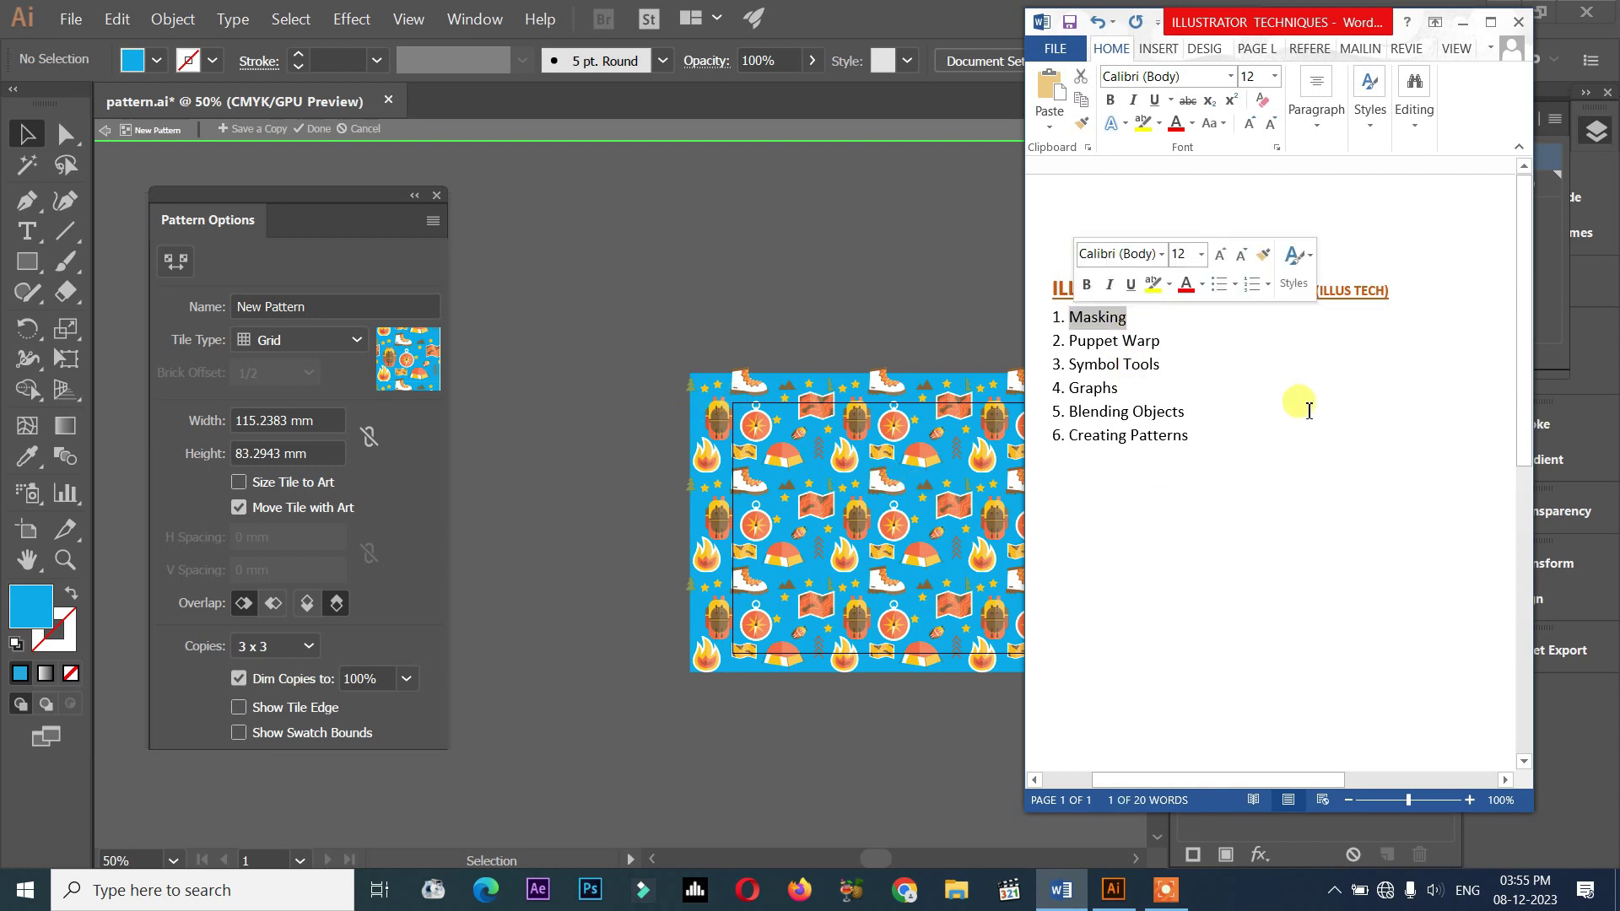
pyautogui.click(1257, 415)
pyautogui.tripleClick(1103, 315)
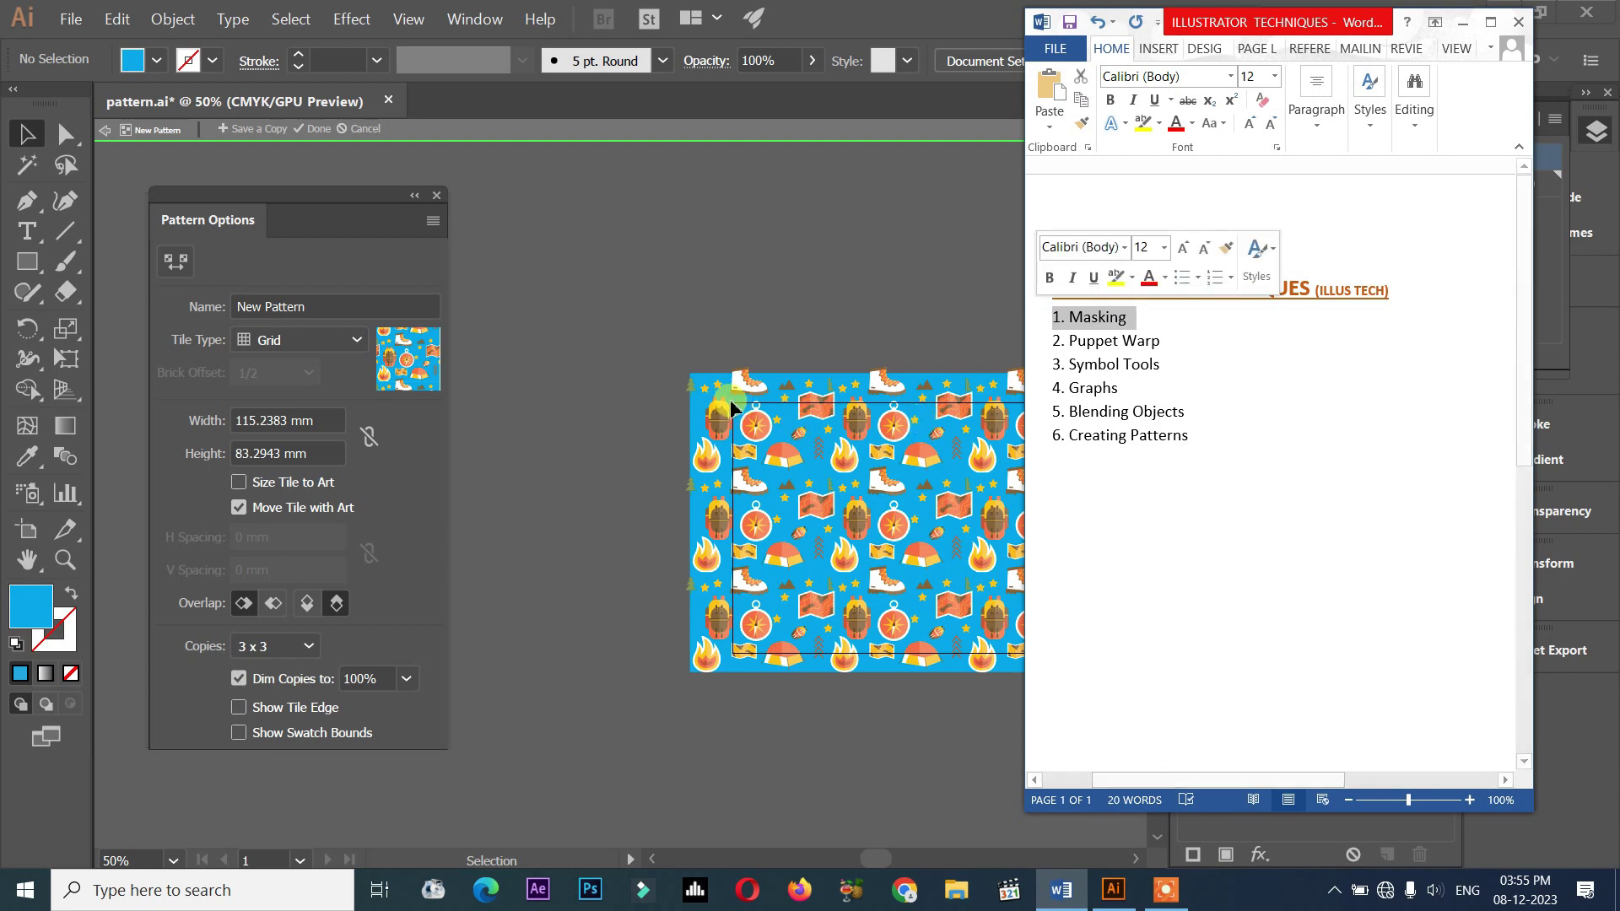
pyautogui.click(1269, 440)
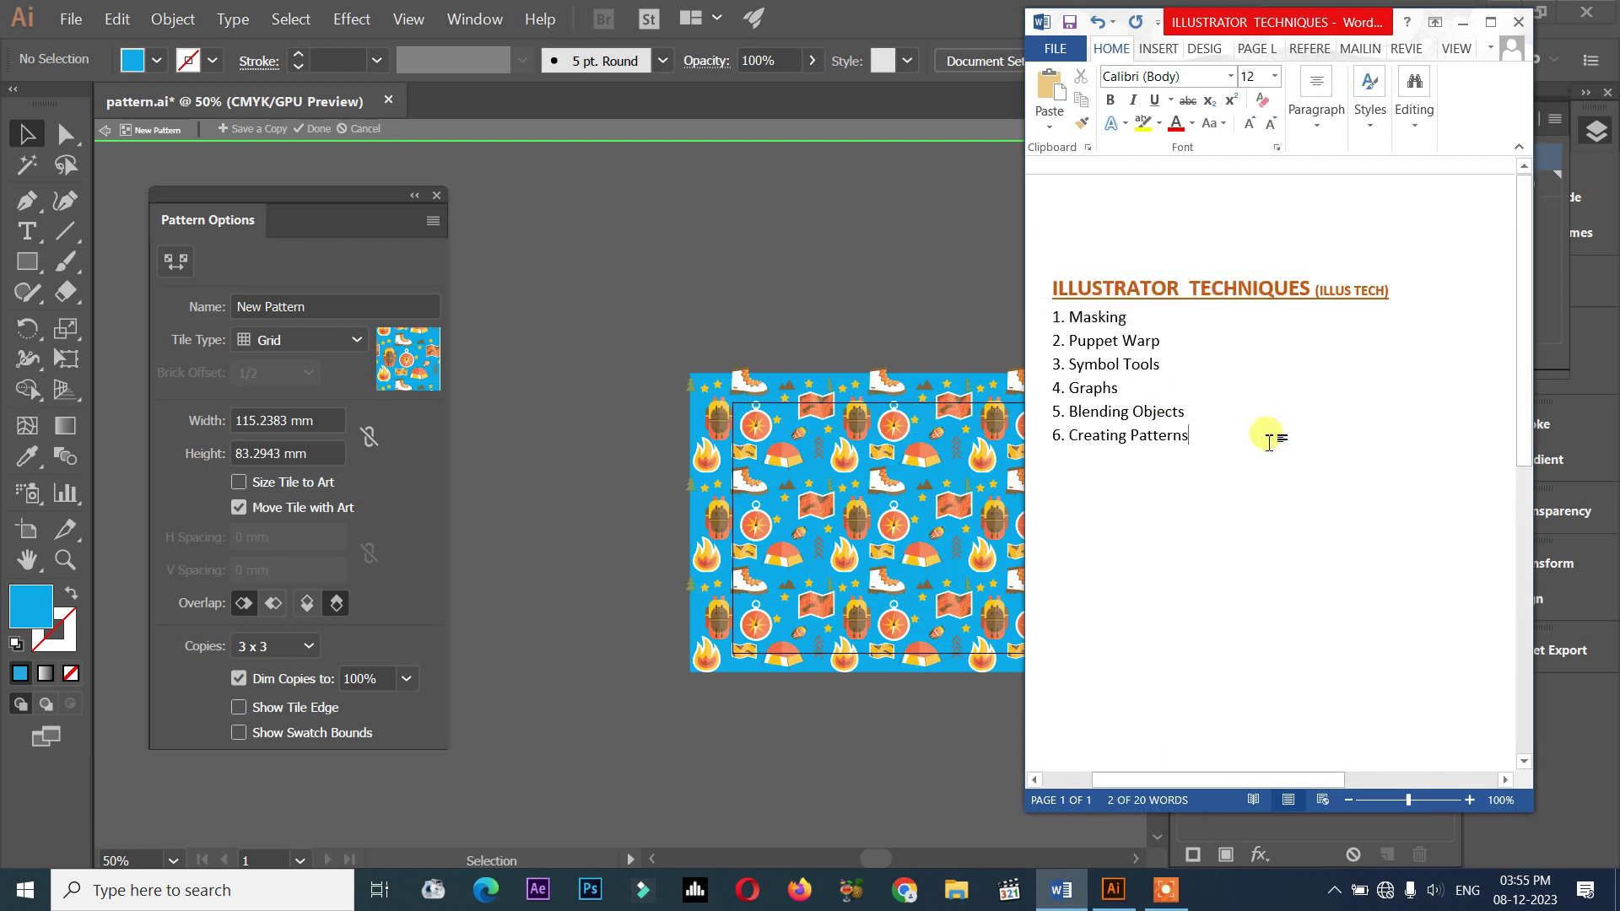
pyautogui.click(1030, 434)
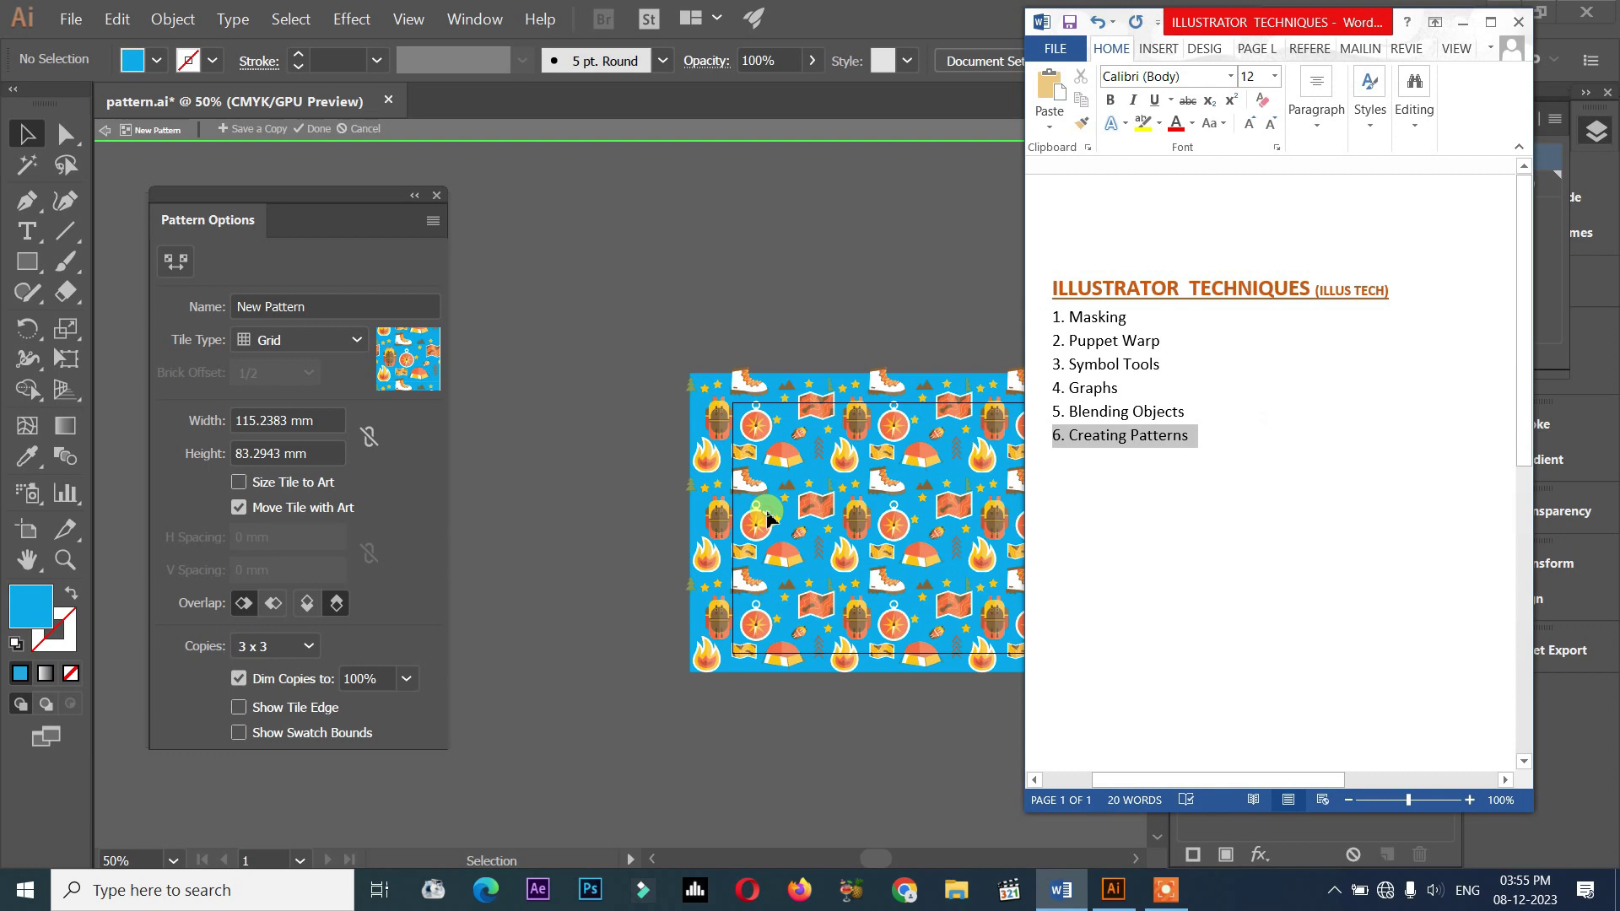
pyautogui.click(768, 518)
pyautogui.scroll(4, 928, 495)
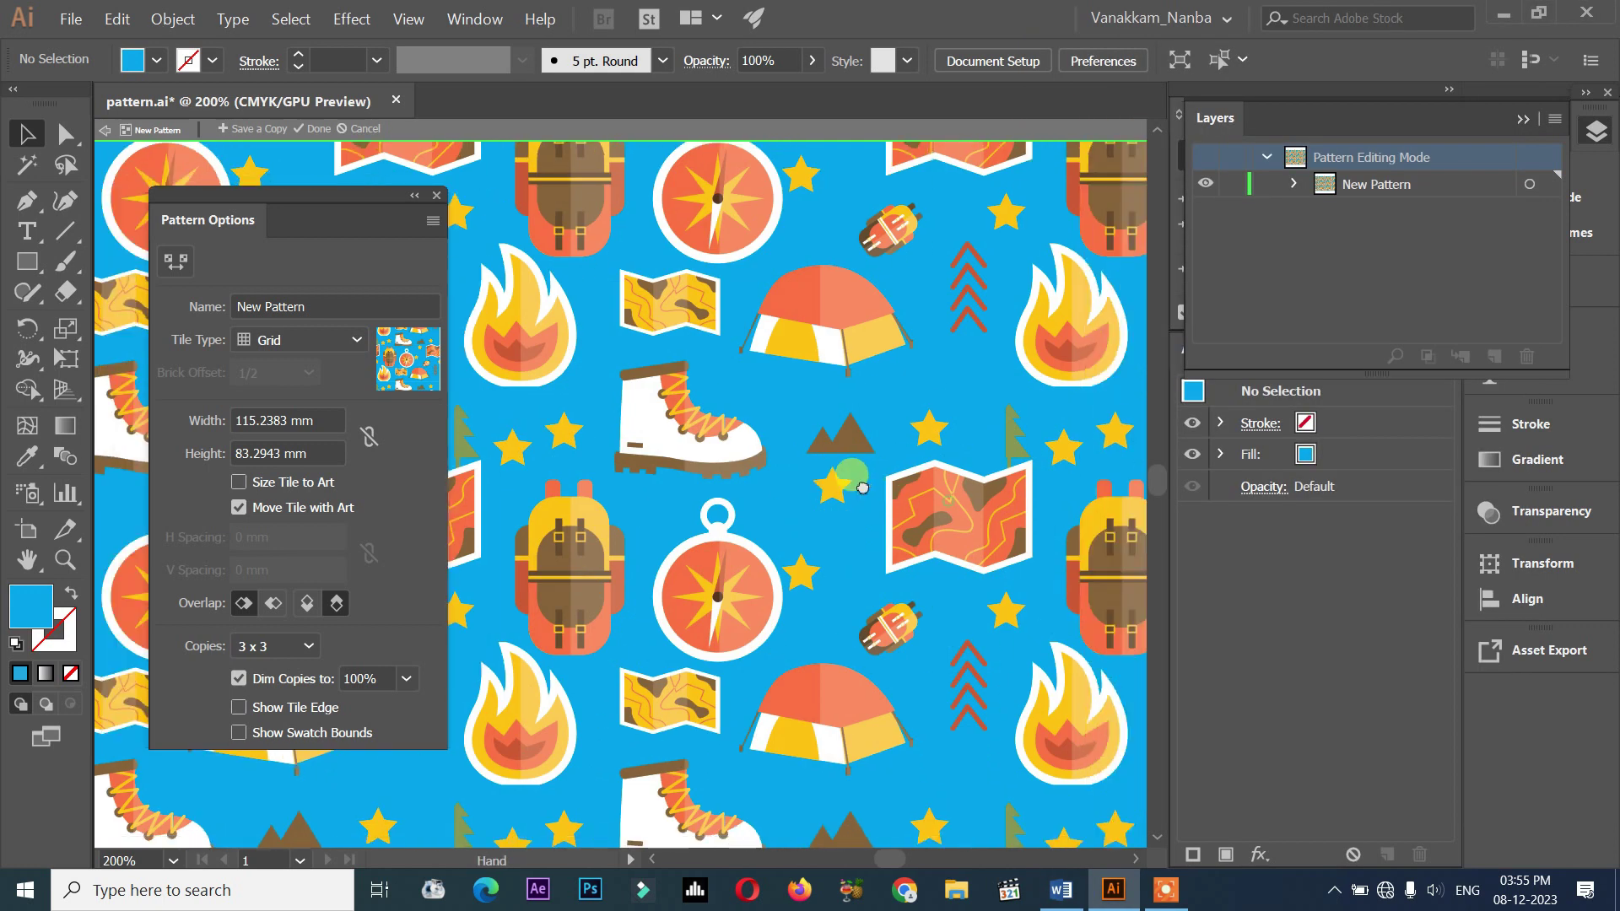
pyautogui.moveTo(861, 488); pyautogui.dragTo(1105, 529)
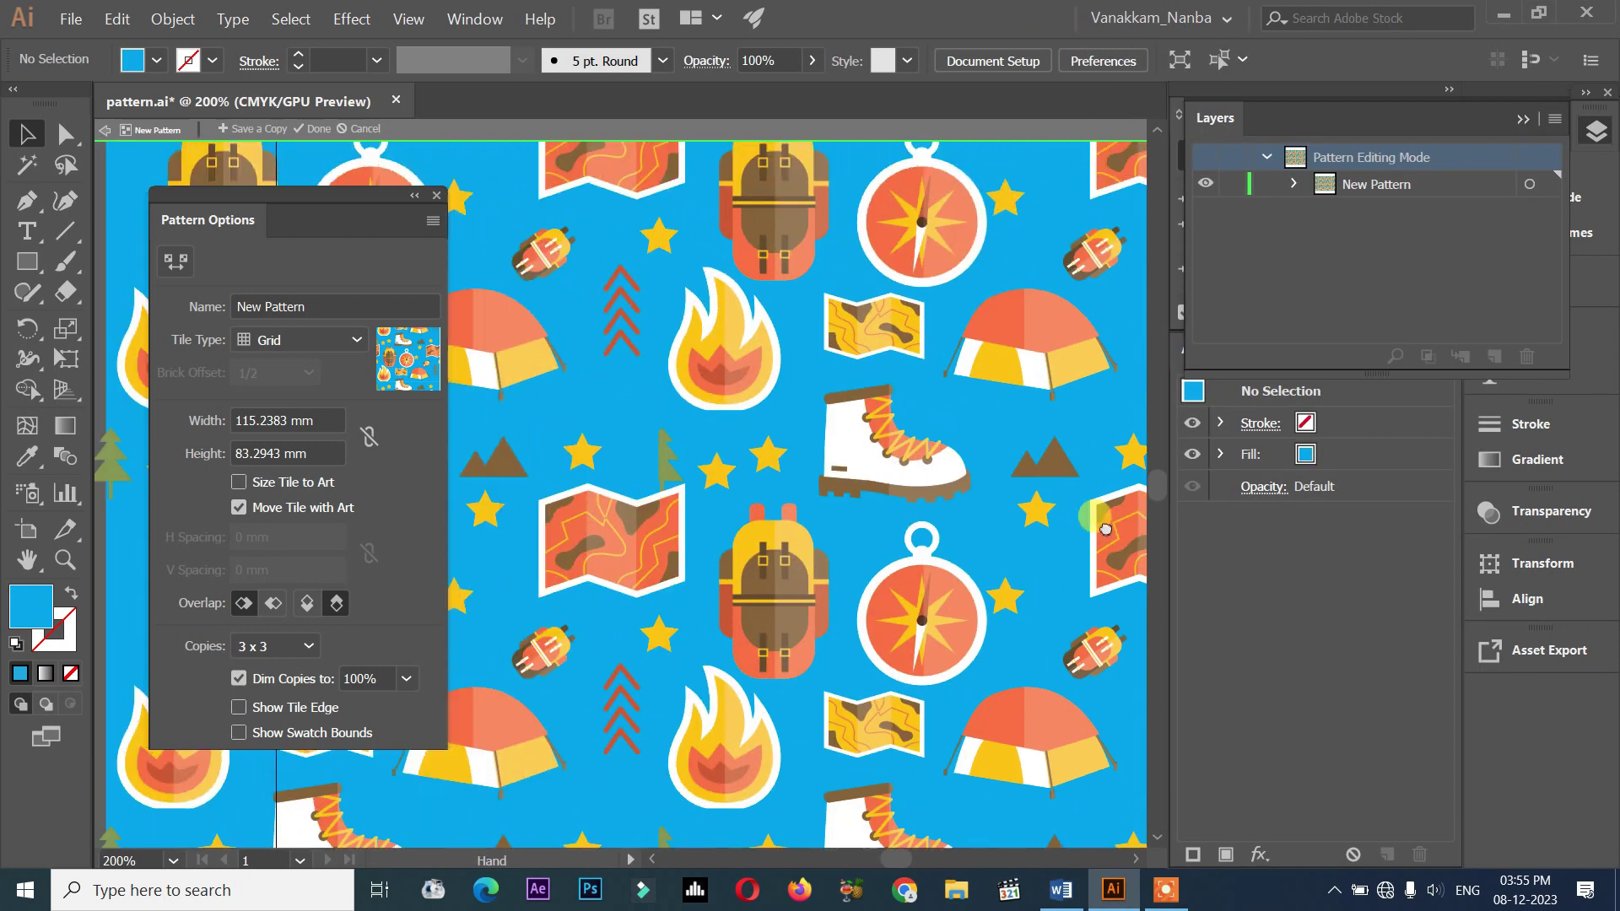
pyautogui.moveTo(1105, 529); pyautogui.dragTo(932, 550)
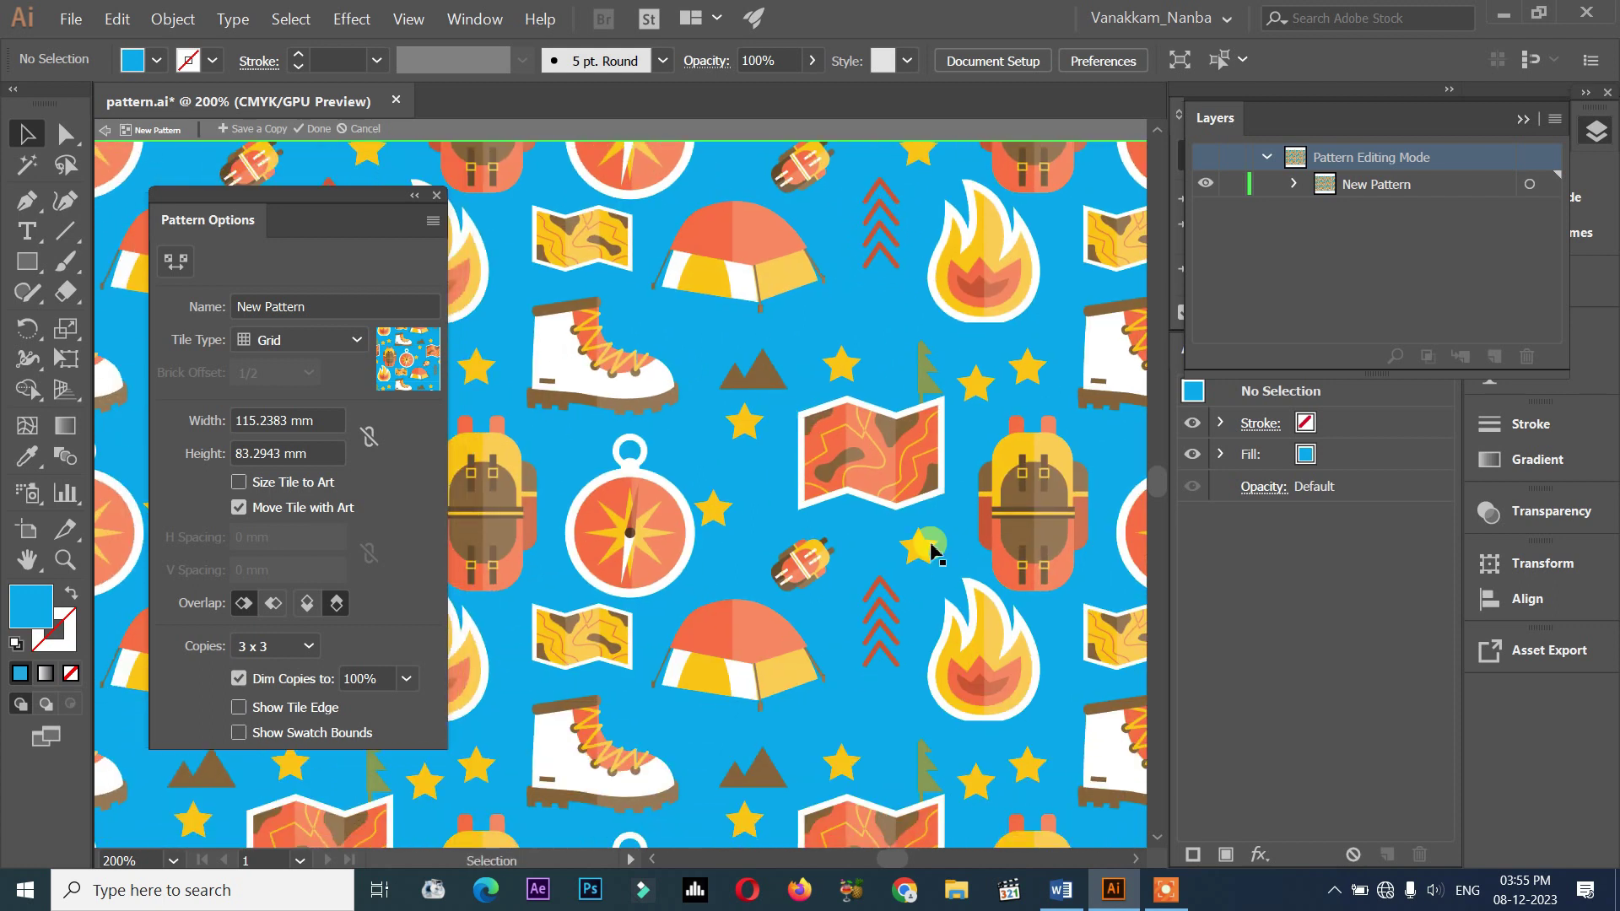
pyautogui.scroll(-2, 932, 550)
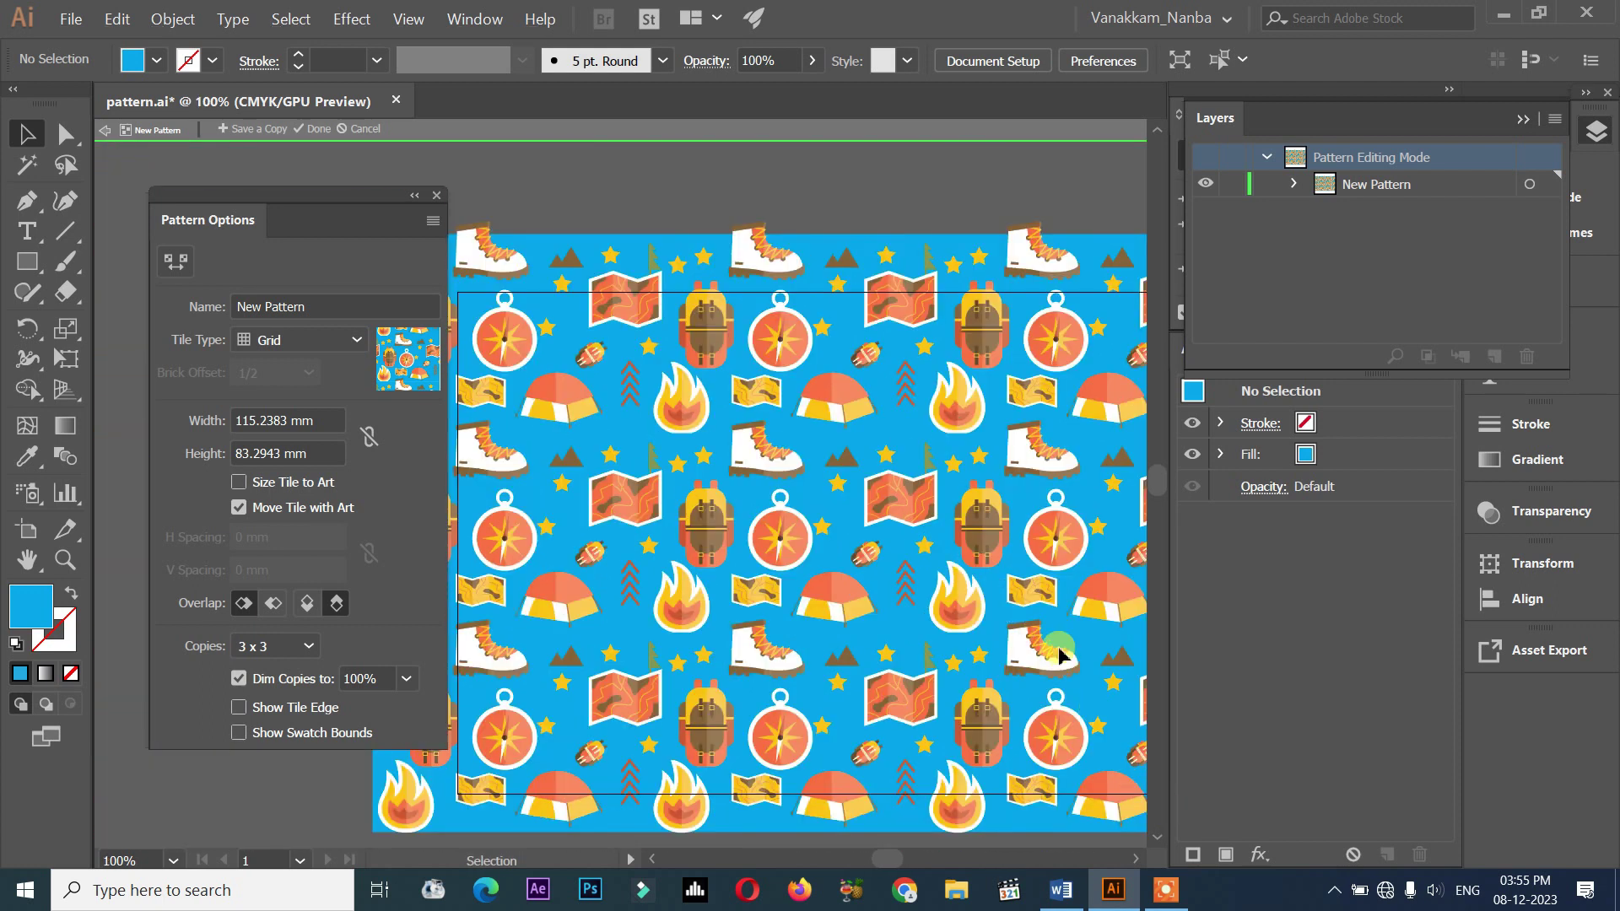
pyautogui.click(1060, 889)
# - Clear the selection at the end of '6. Creating Patterns' in the Word list
pyautogui.click(1238, 471)
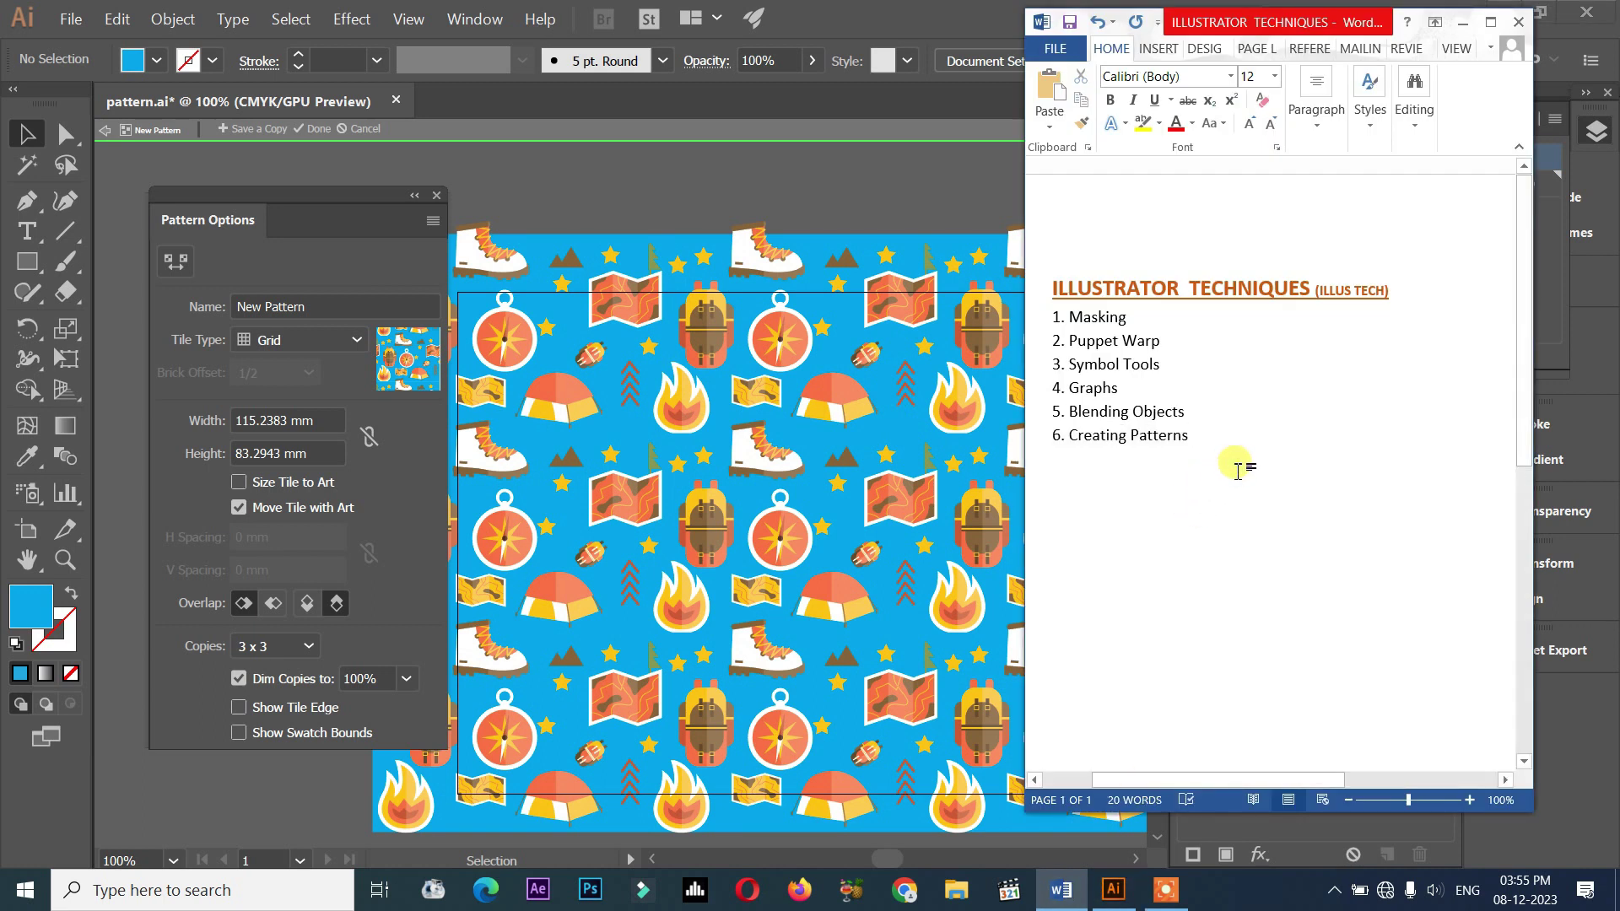